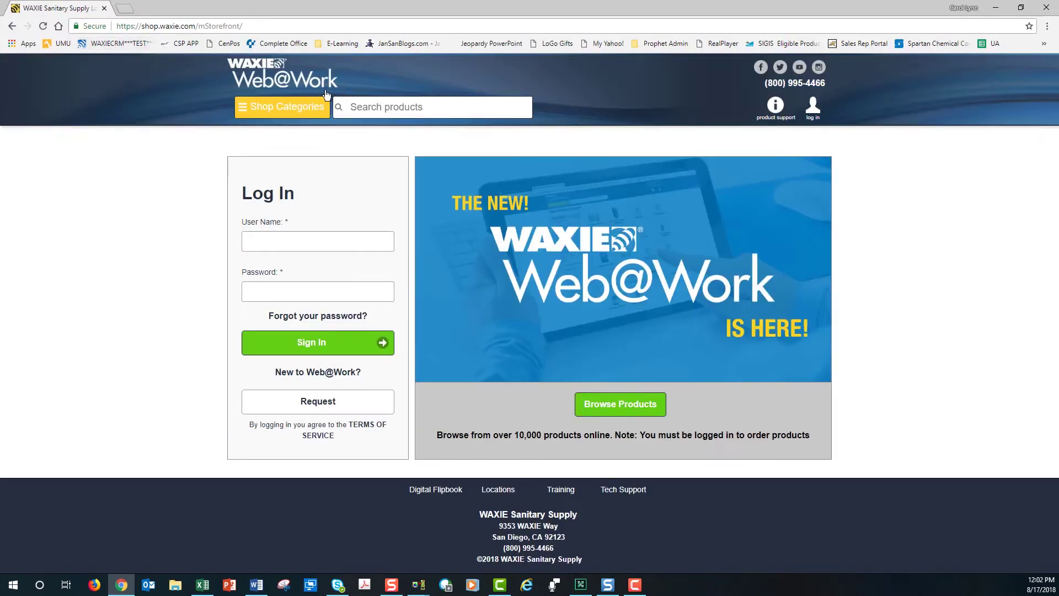
Sign in to WAXIE Web@Work with the account user name and password.
{"action": "left_click", "coordinate": [267, 241]}
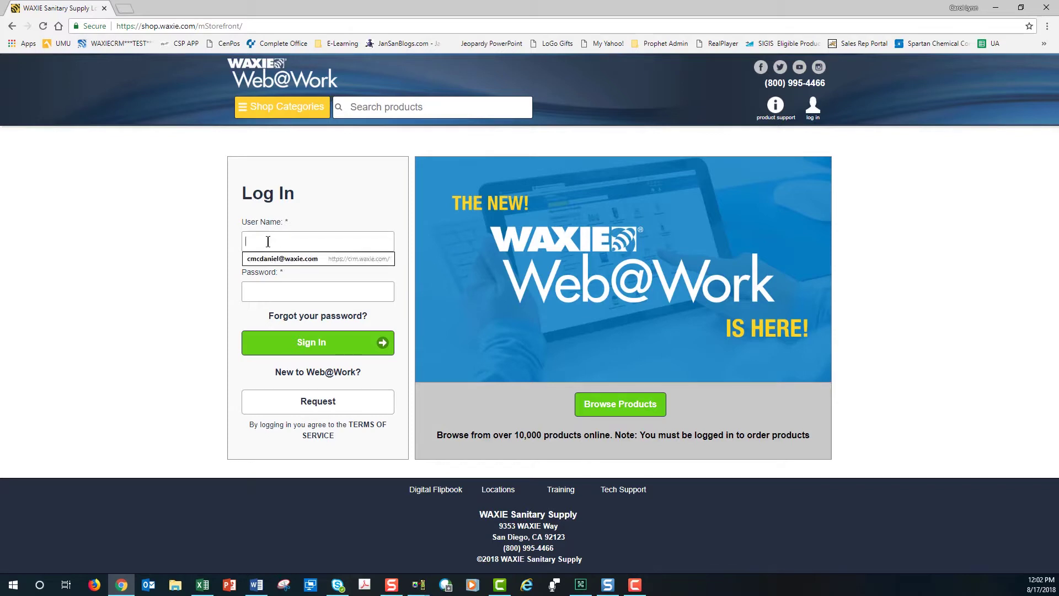
{"action": "type", "text": "555cl"}
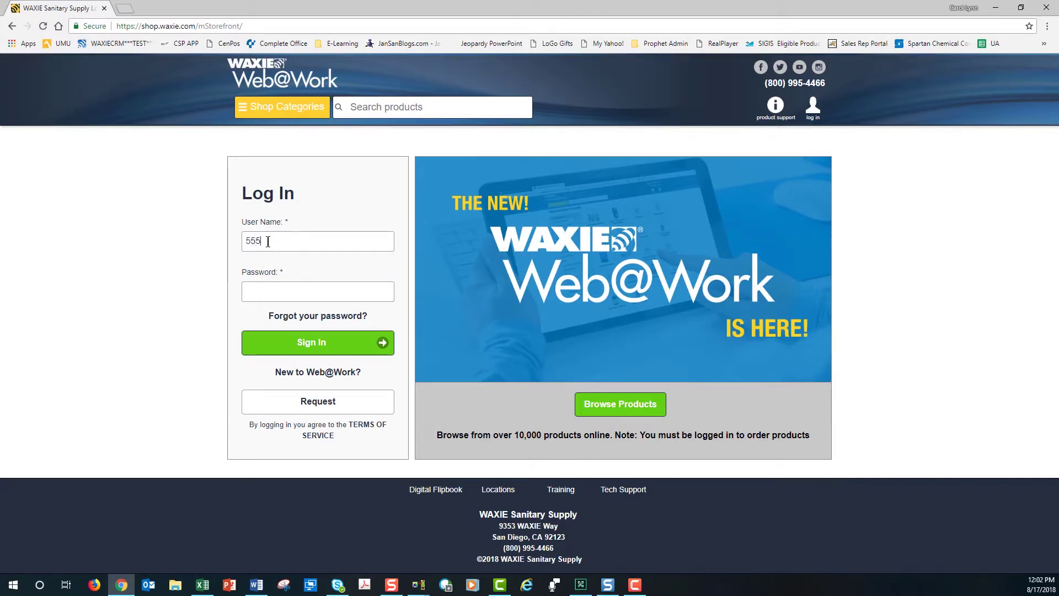
{"action": "left_click", "coordinate": [266, 294]}
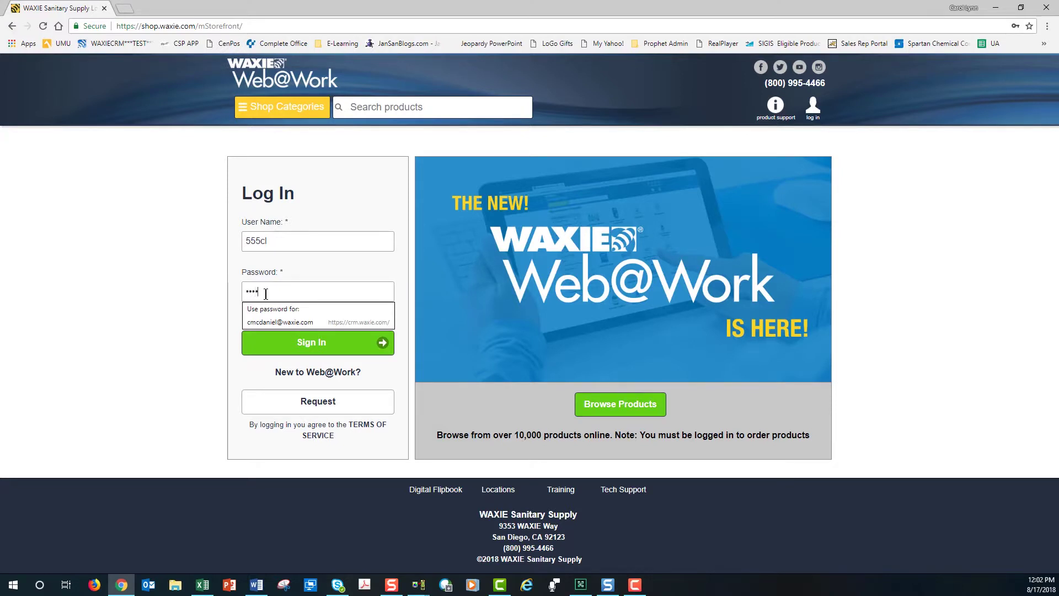
{"action": "left_click", "coordinate": [297, 345]}
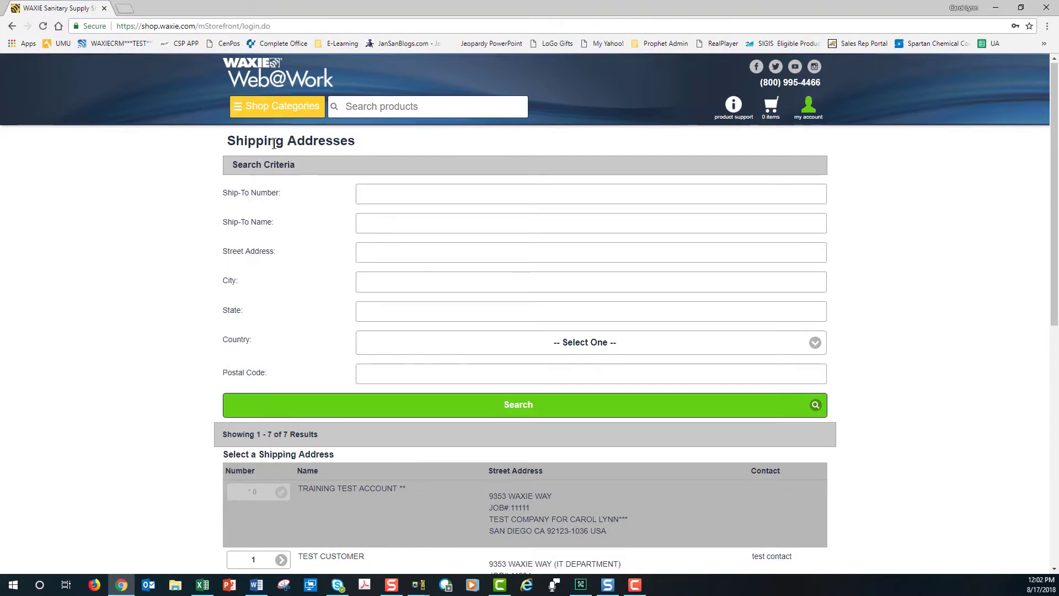
{"action": "scroll", "coordinate": [338, 309], "scroll_direction": "down", "scroll_amount": 4}
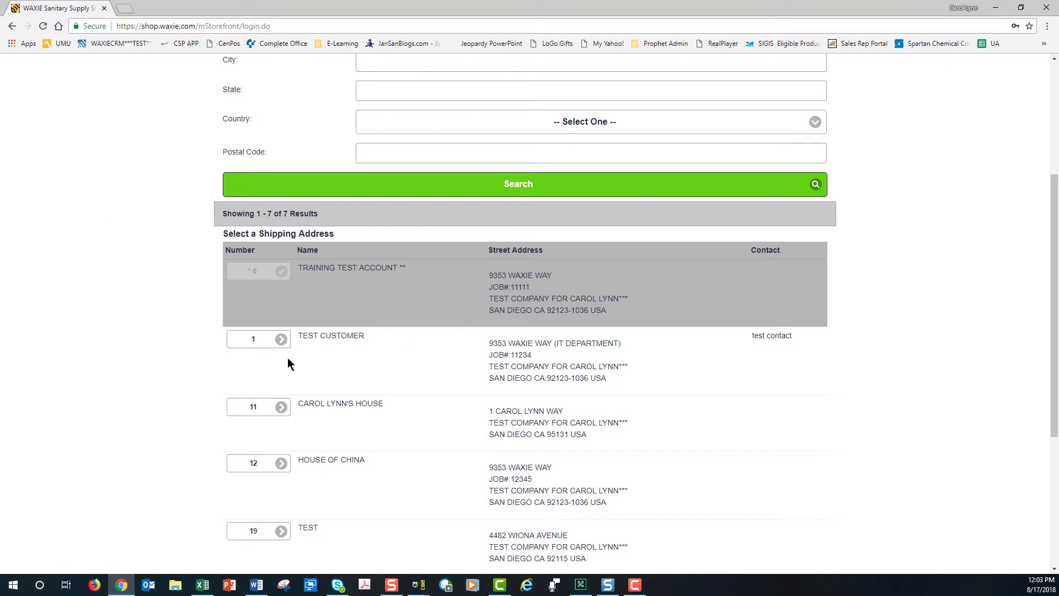
{"action": "scroll", "coordinate": [376, 328], "scroll_direction": "down", "scroll_amount": 4}
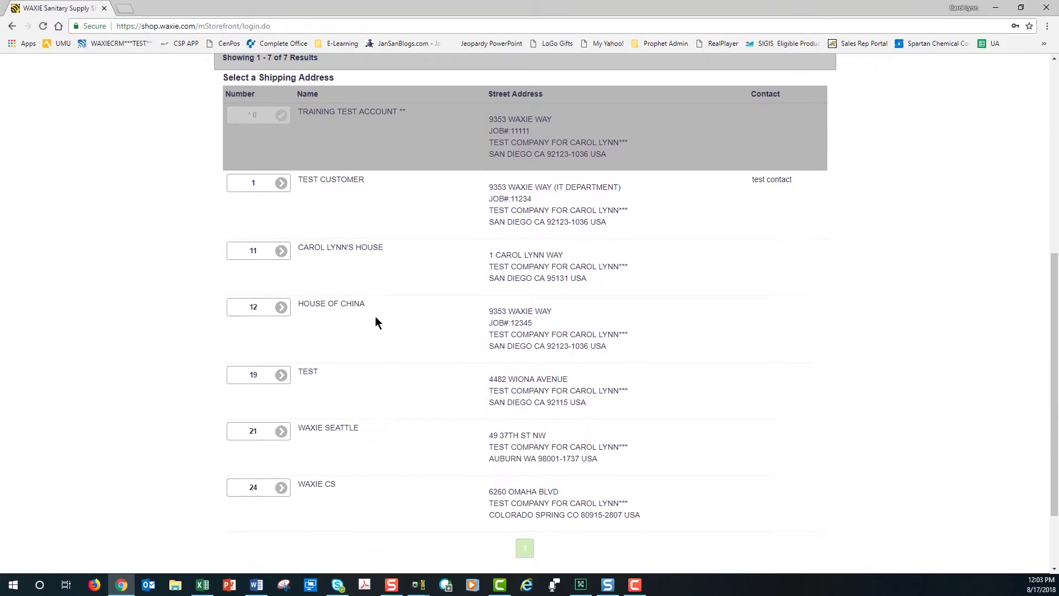
{"action": "scroll", "coordinate": [376, 323], "scroll_direction": "up", "scroll_amount": 3}
{"action": "scroll", "coordinate": [375, 317], "scroll_direction": "up", "scroll_amount": 1}
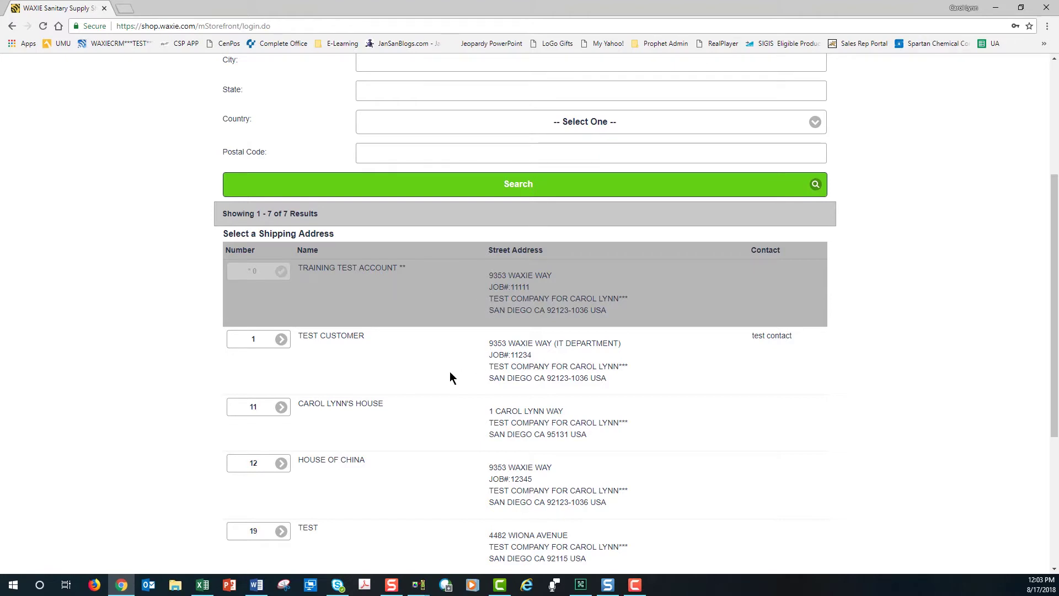
{"action": "scroll", "coordinate": [417, 335], "scroll_direction": "up", "scroll_amount": 4}
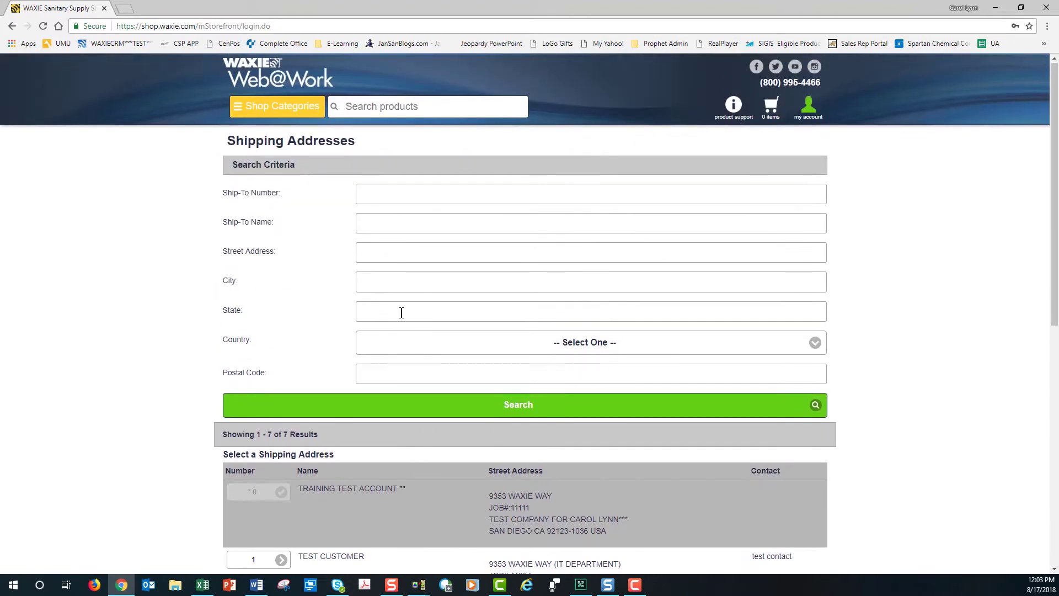
{"action": "scroll", "coordinate": [401, 332], "scroll_direction": "down", "scroll_amount": 3}
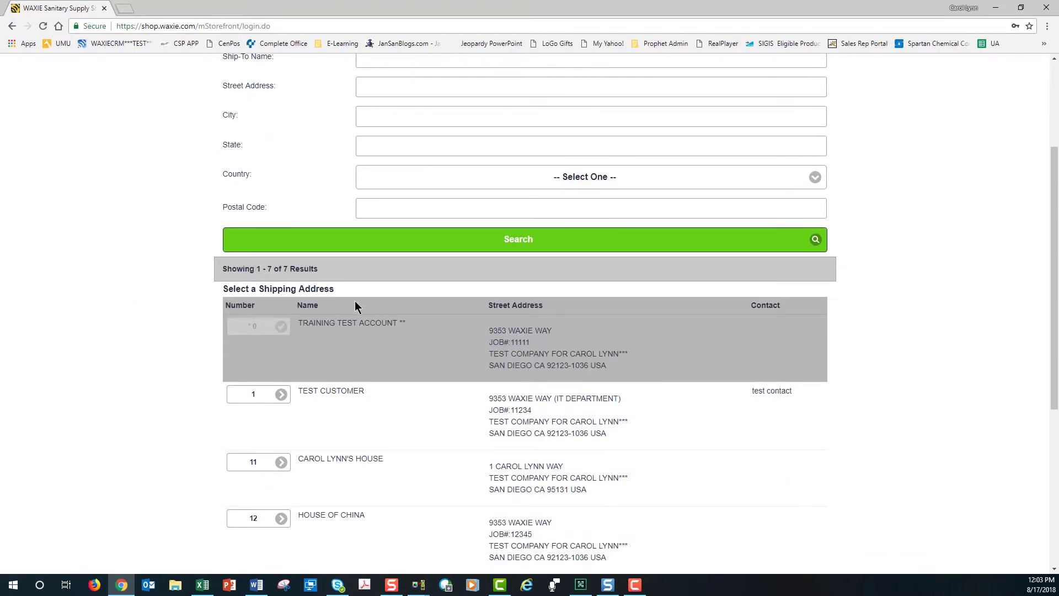
{"action": "scroll", "coordinate": [405, 341], "scroll_direction": "down", "scroll_amount": 2}
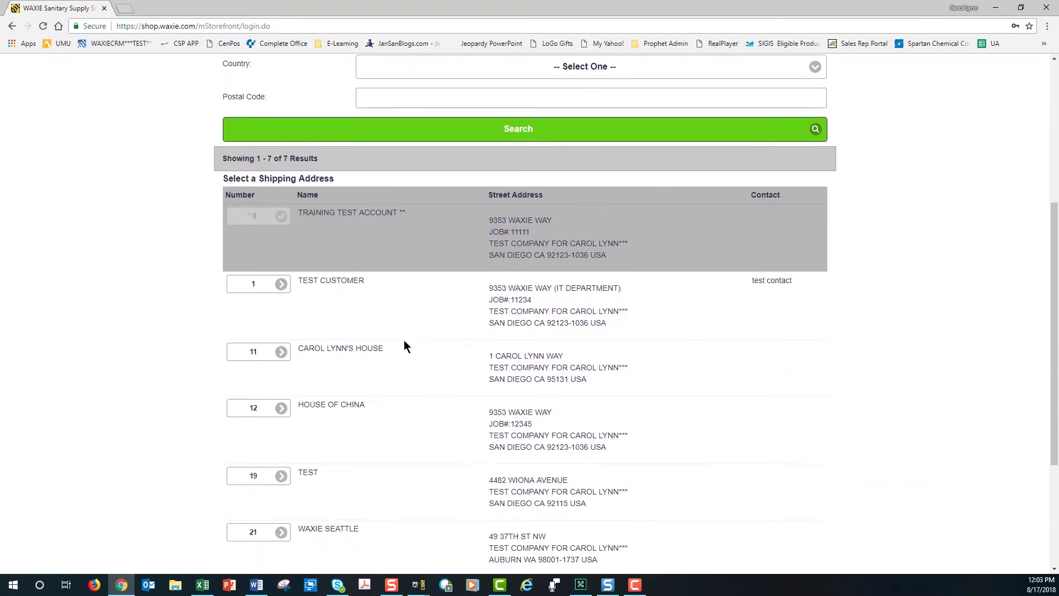
{"action": "scroll", "coordinate": [404, 346], "scroll_direction": "up", "scroll_amount": 3}
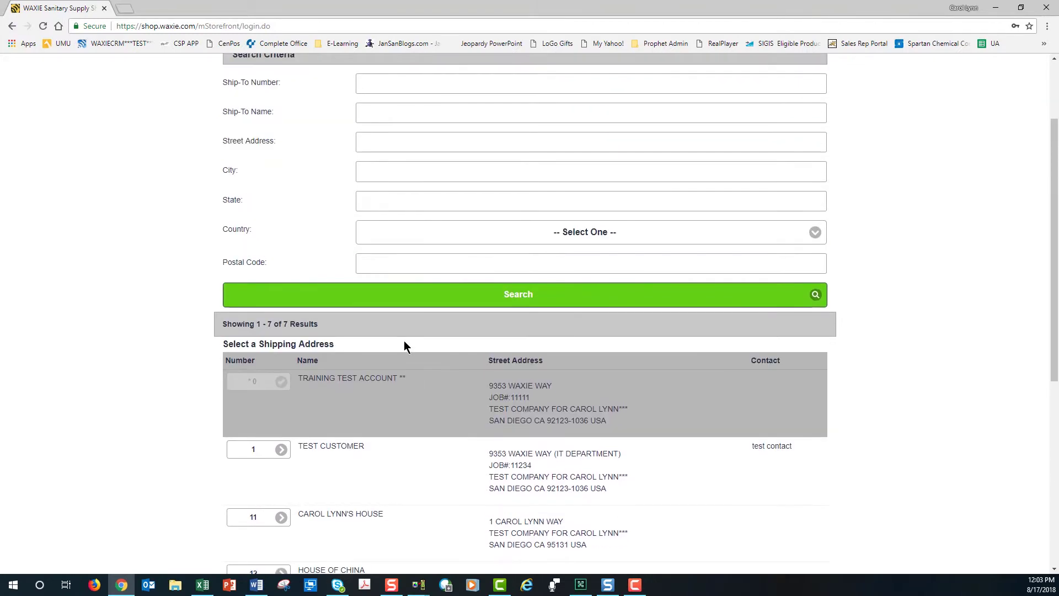
{"action": "scroll", "coordinate": [410, 367], "scroll_direction": "up", "scroll_amount": 2}
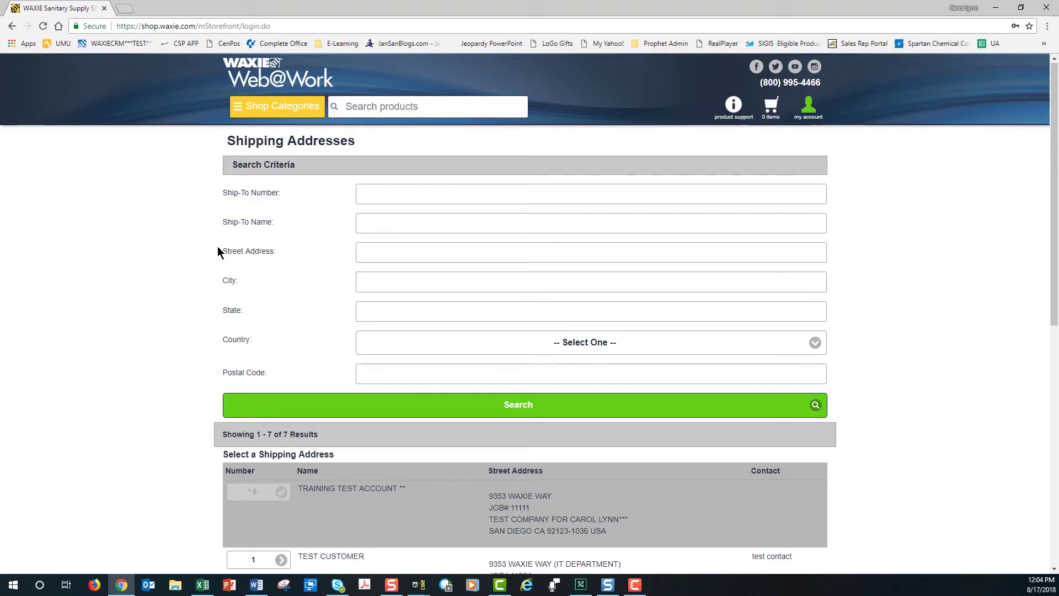
Search the shipping addresses by Ship-To Name 'Te' and review the results.
{"action": "left_click", "coordinate": [389, 225]}
{"action": "type", "text": "Test"}
{"action": "left_click", "coordinate": [470, 408]}
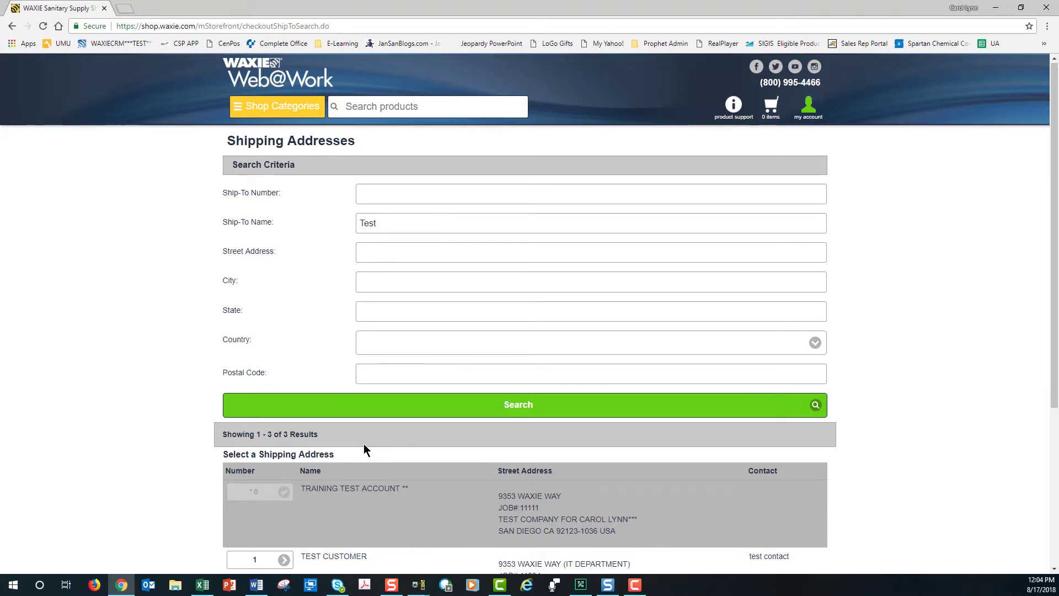
{"action": "scroll", "coordinate": [364, 450], "scroll_direction": "down", "scroll_amount": 2}
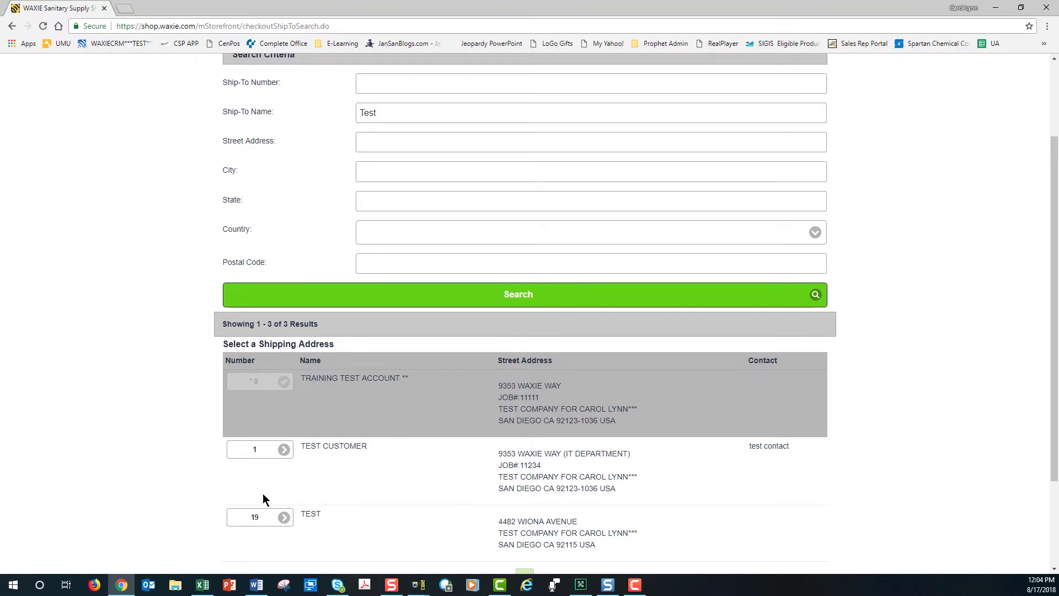
{"action": "scroll", "coordinate": [396, 151], "scroll_direction": "up", "scroll_amount": 1}
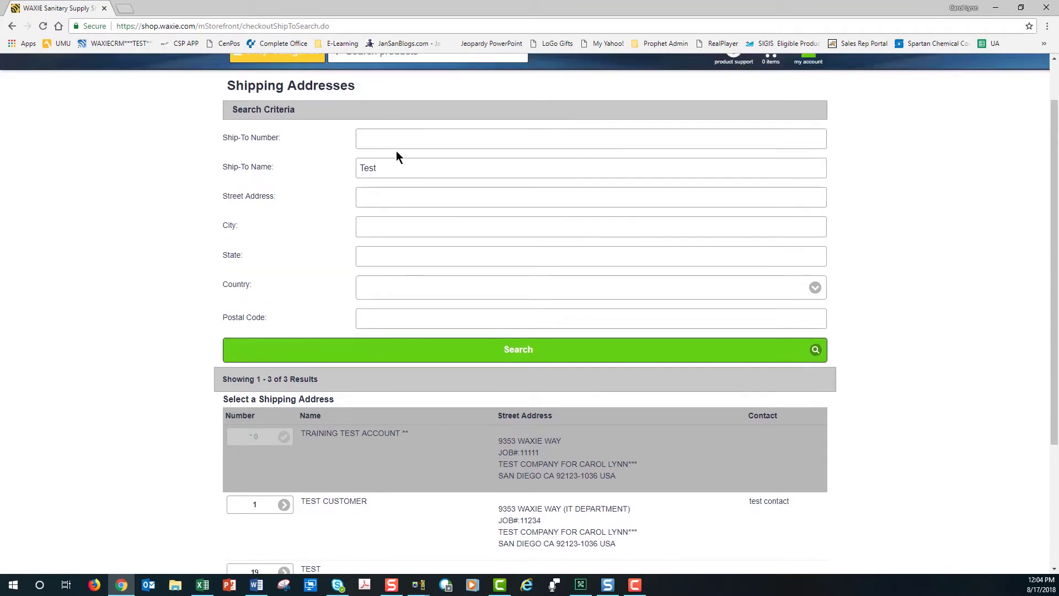
Clear the name filter and search the shipping addresses by City 'Auburn'.
{"action": "left_click_drag", "start_coordinate": [389, 168], "coordinate": [318, 167]}
{"action": "key", "text": "BackSpace"}
{"action": "left_click", "coordinate": [370, 228]}
{"action": "type", "text": "Auburn"}
{"action": "left_click", "coordinate": [430, 347]}
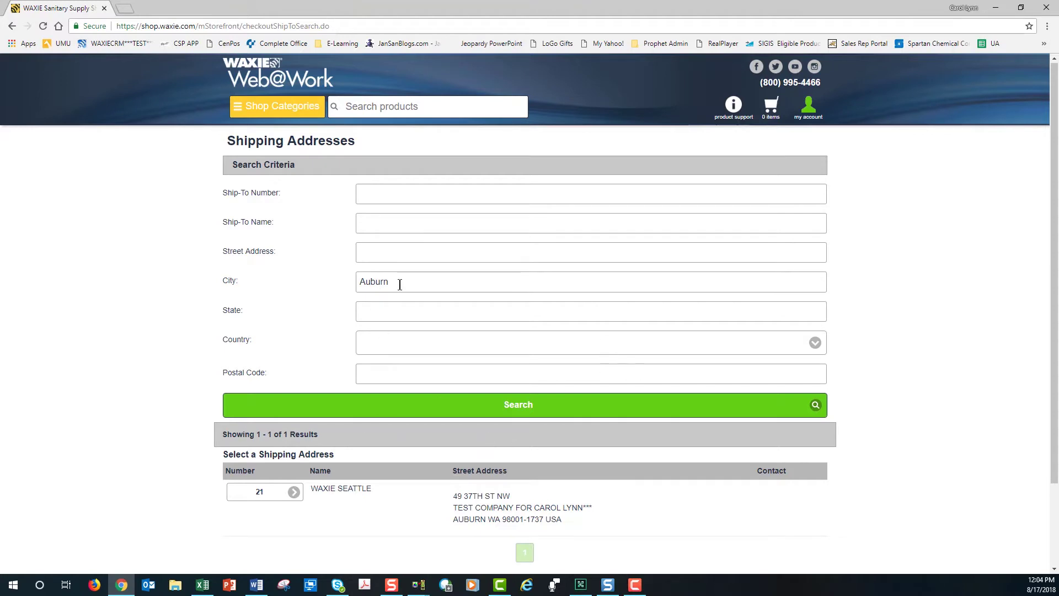
Clear the city filter and search by Ship-To Number 12 to find HOUSE OF CHINA.
{"action": "left_click_drag", "start_coordinate": [400, 285], "coordinate": [348, 286]}
{"action": "key", "text": "Delete"}
{"action": "left_click", "coordinate": [377, 197]}
{"action": "type", "text": "12"}
{"action": "left_click", "coordinate": [486, 404]}
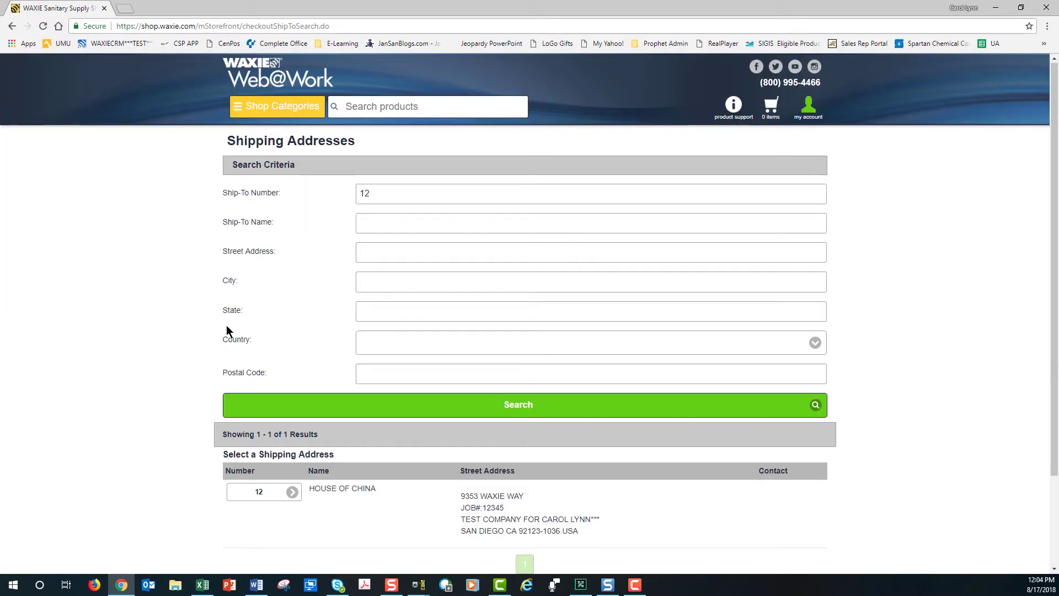
{"action": "left_click", "coordinate": [294, 515]}
Choose ship-to 12 HOUSE OF CHINA and verify it, with the 01 - WAXIE San Diego warehouse, under User Session.
{"action": "left_click", "coordinate": [292, 493]}
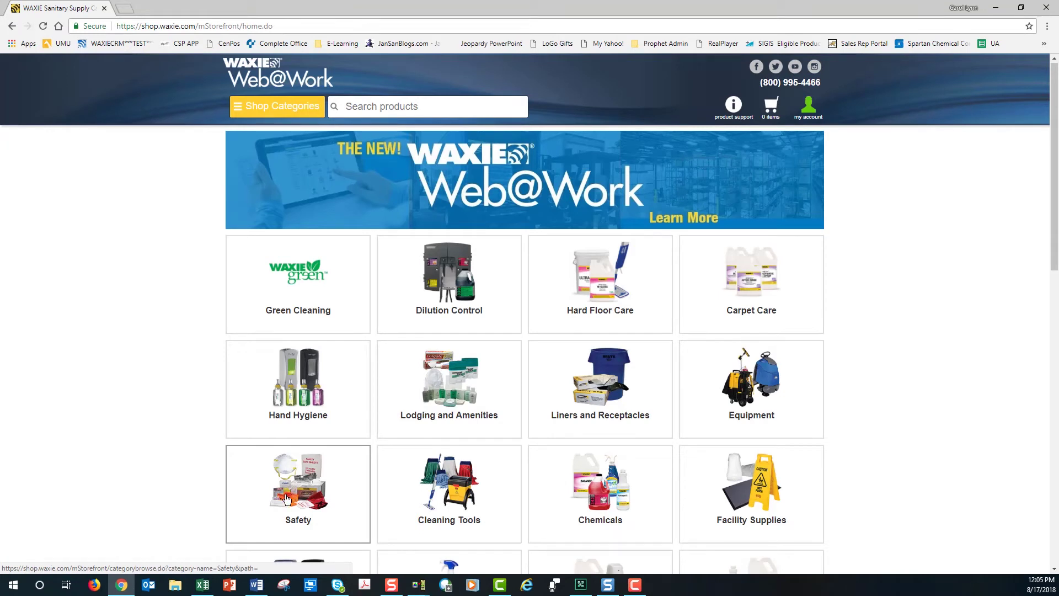
{"action": "left_click", "coordinate": [809, 110]}
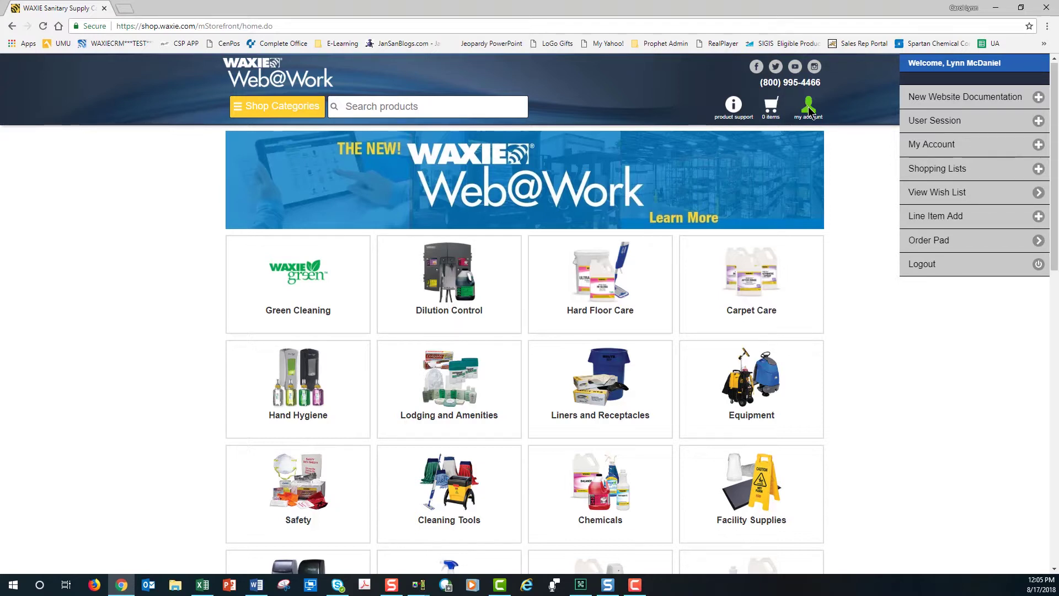
{"action": "left_click", "coordinate": [925, 123]}
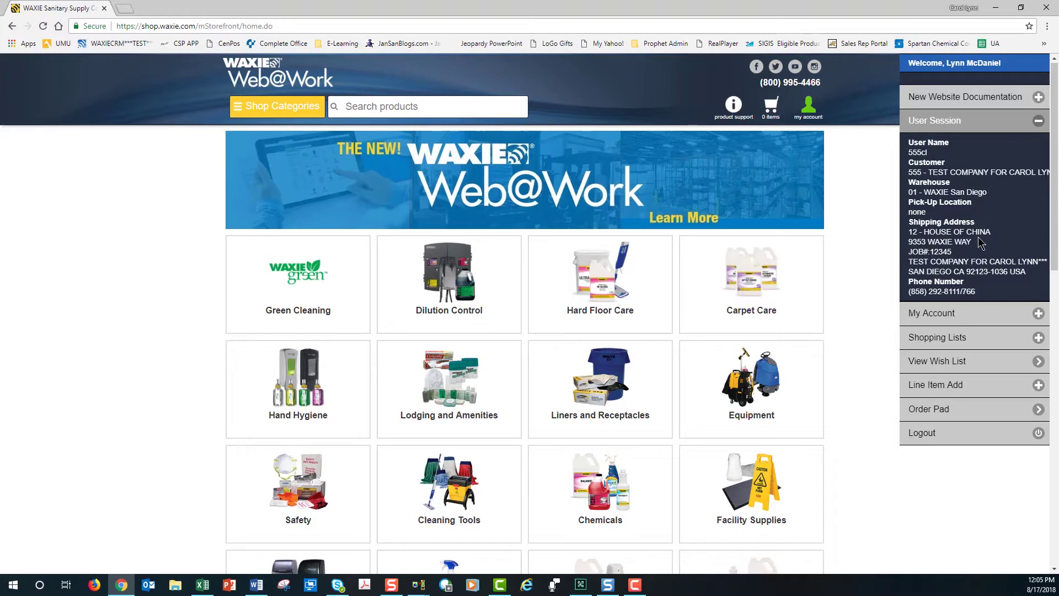
{"action": "left_click", "coordinate": [873, 156]}
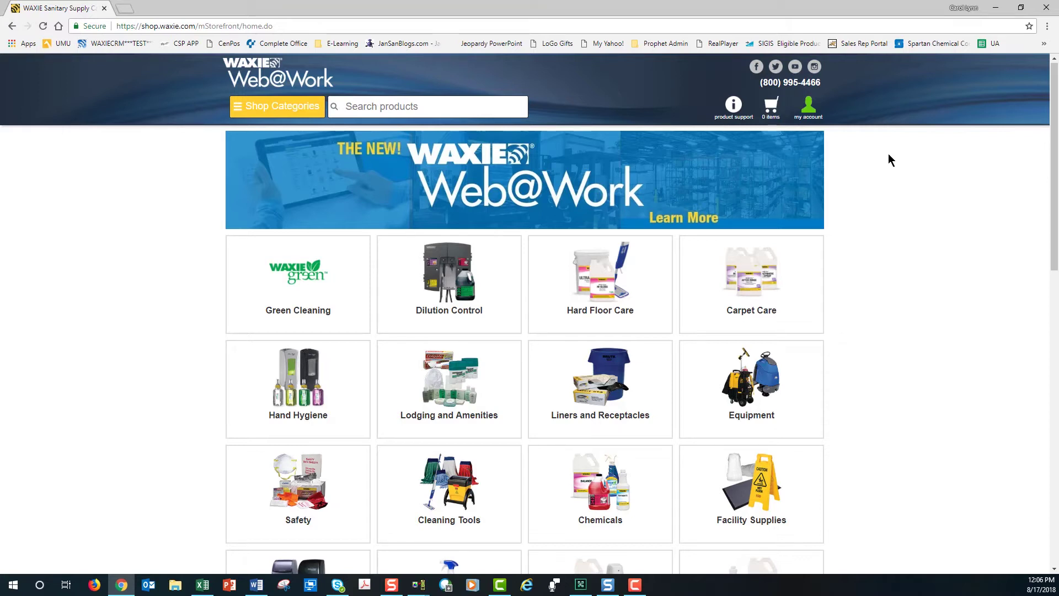
In My Account, collapse User Session and expand Shopping Lists to show Negotiated Price List.
{"action": "left_click", "coordinate": [809, 111]}
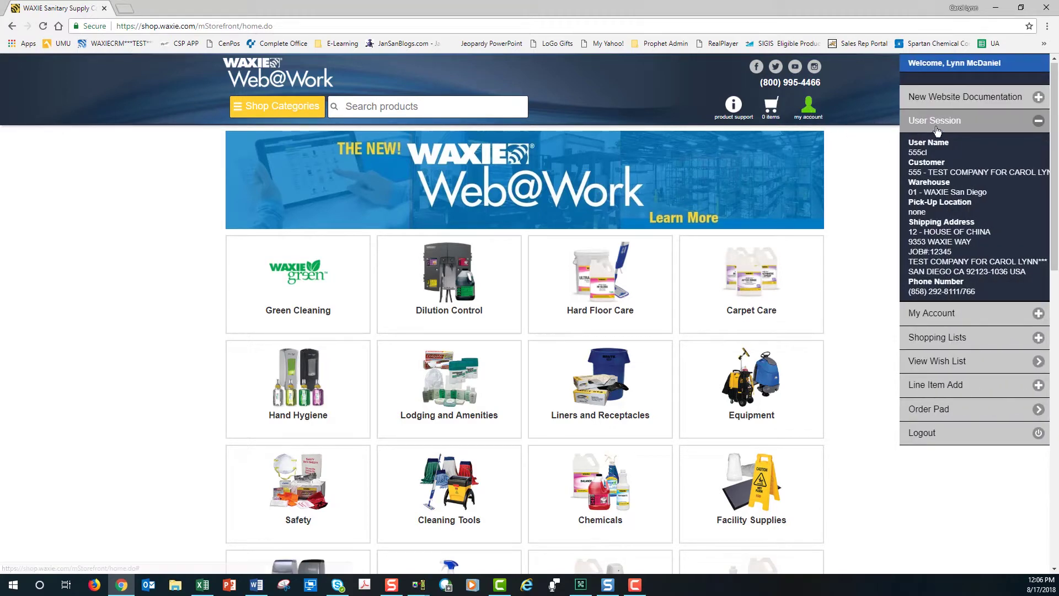
{"action": "left_click", "coordinate": [1039, 122]}
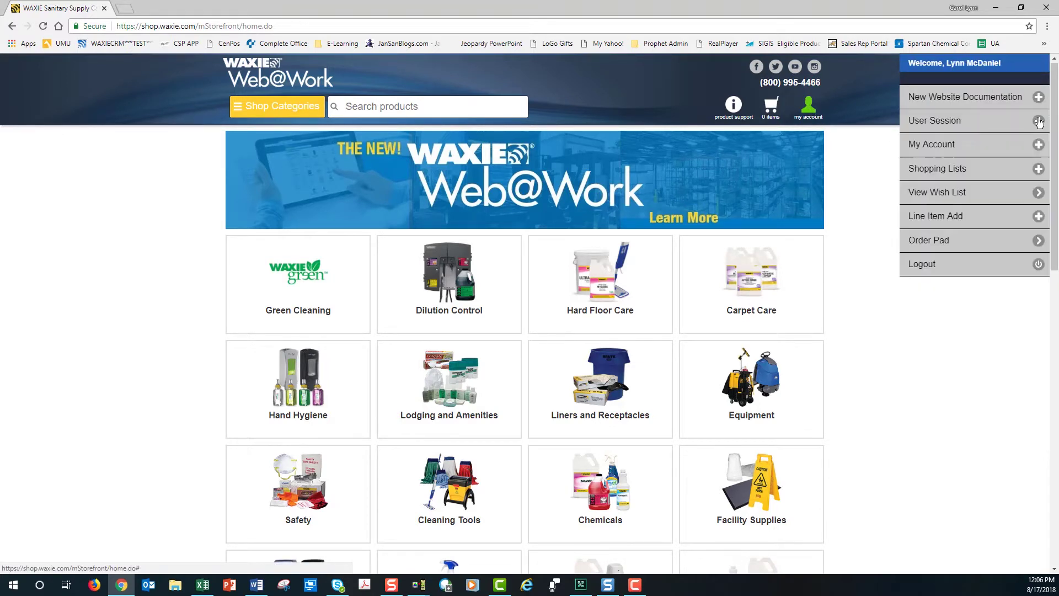
{"action": "left_click", "coordinate": [933, 169]}
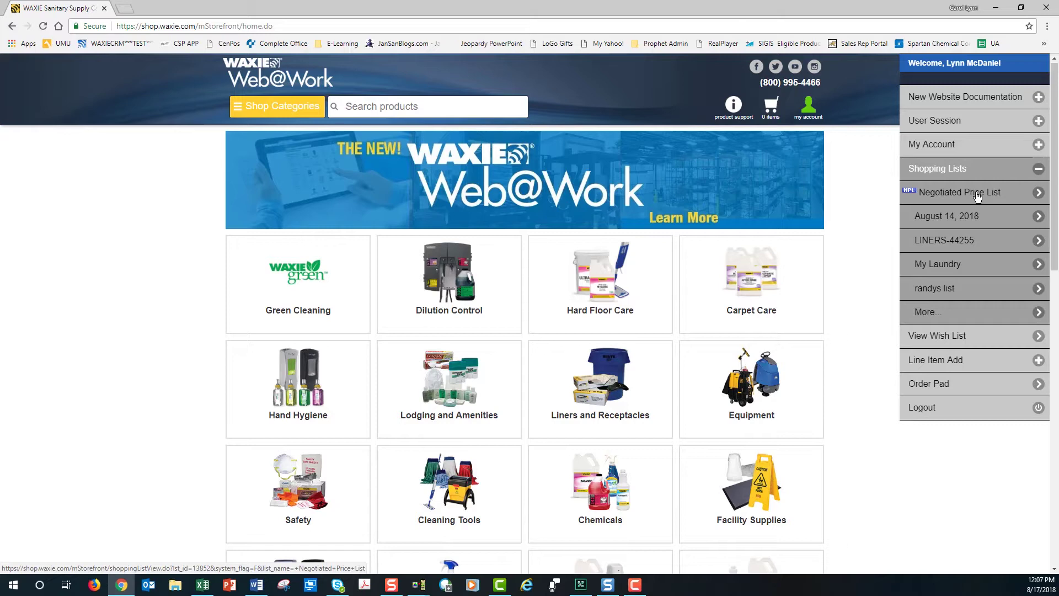
Open the Negotiated Price List and scroll through its 11 products.
{"action": "left_click", "coordinate": [939, 193]}
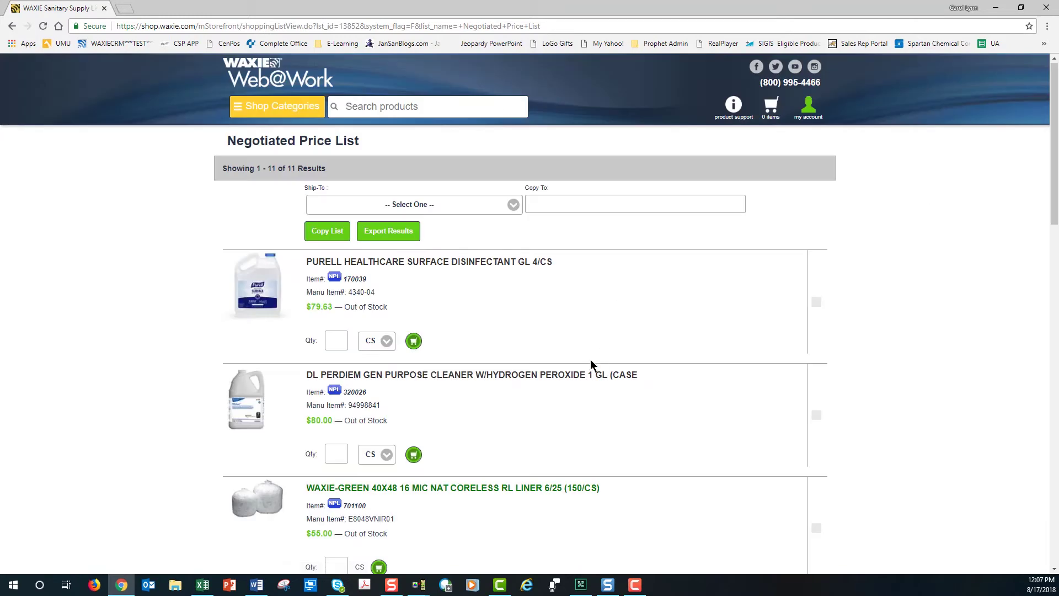
{"action": "scroll", "coordinate": [389, 289], "scroll_direction": "down", "scroll_amount": 3}
{"action": "scroll", "coordinate": [444, 290], "scroll_direction": "up", "scroll_amount": 2}
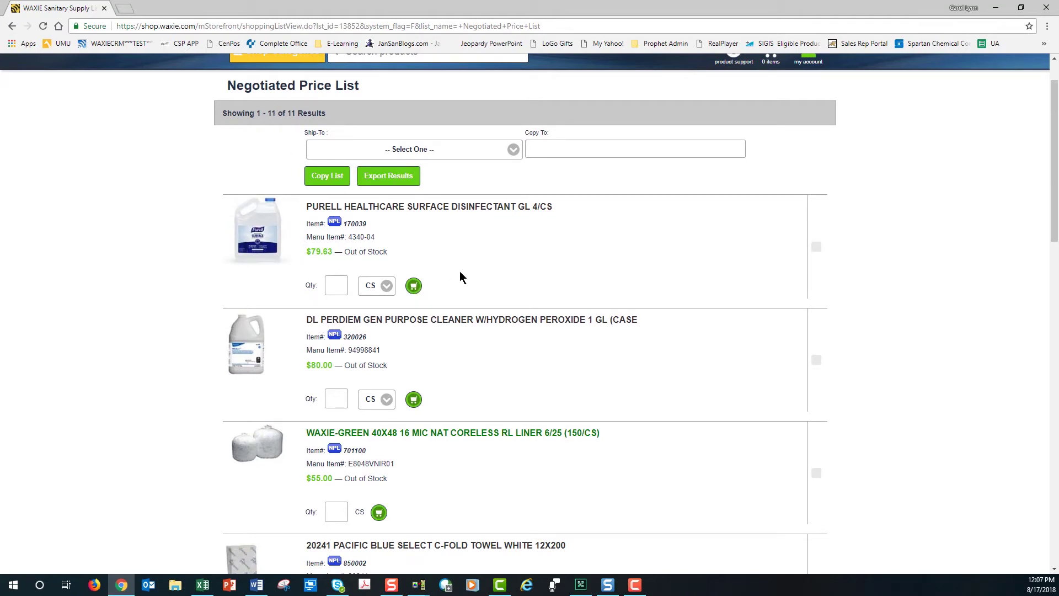
{"action": "scroll", "coordinate": [459, 273], "scroll_direction": "down", "scroll_amount": 1}
{"action": "scroll", "coordinate": [459, 274], "scroll_direction": "down", "scroll_amount": 2}
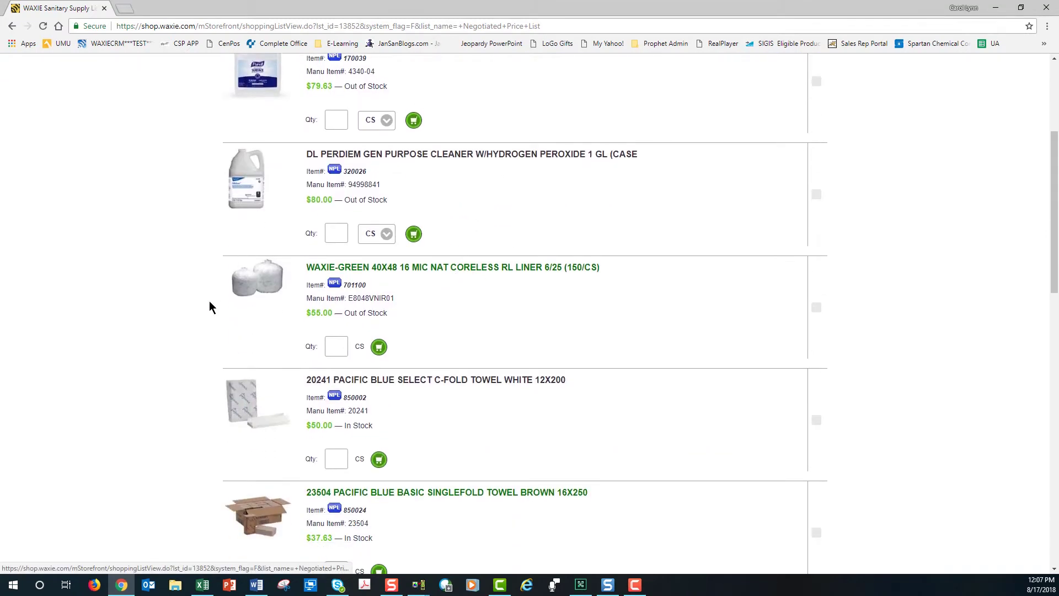
Add one case of the WAXIE-GREEN 40X48 16 MIC liner to the cart for $55.00.
{"action": "left_click", "coordinate": [342, 343]}
{"action": "left_click", "coordinate": [342, 344]}
{"action": "left_click", "coordinate": [342, 343]}
{"action": "left_click", "coordinate": [342, 343]}
{"action": "left_click", "coordinate": [342, 343]}
{"action": "left_click", "coordinate": [379, 346]}
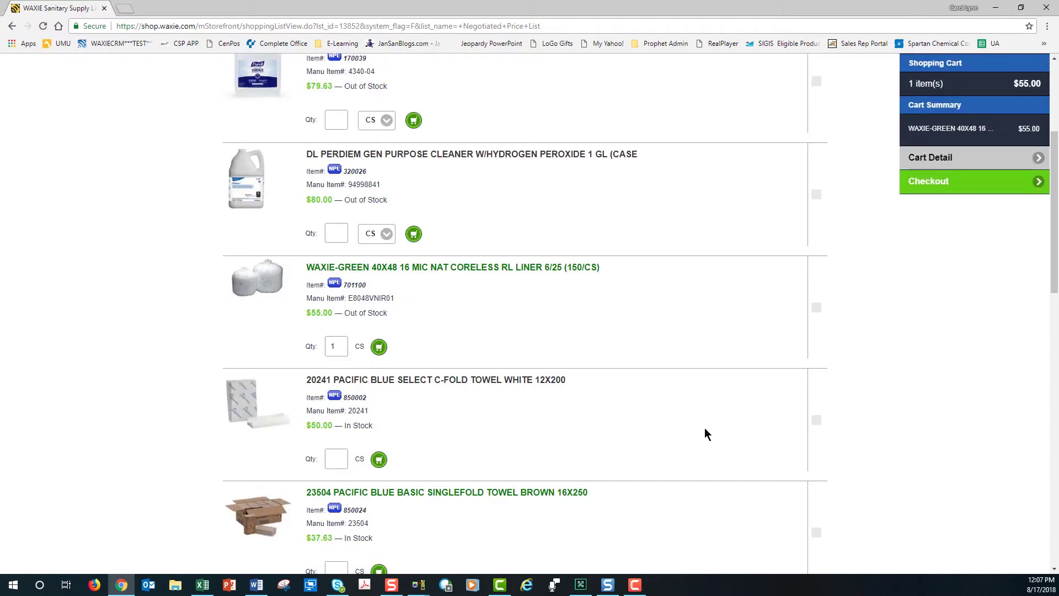
{"action": "scroll", "coordinate": [701, 429], "scroll_direction": "up", "scroll_amount": 4}
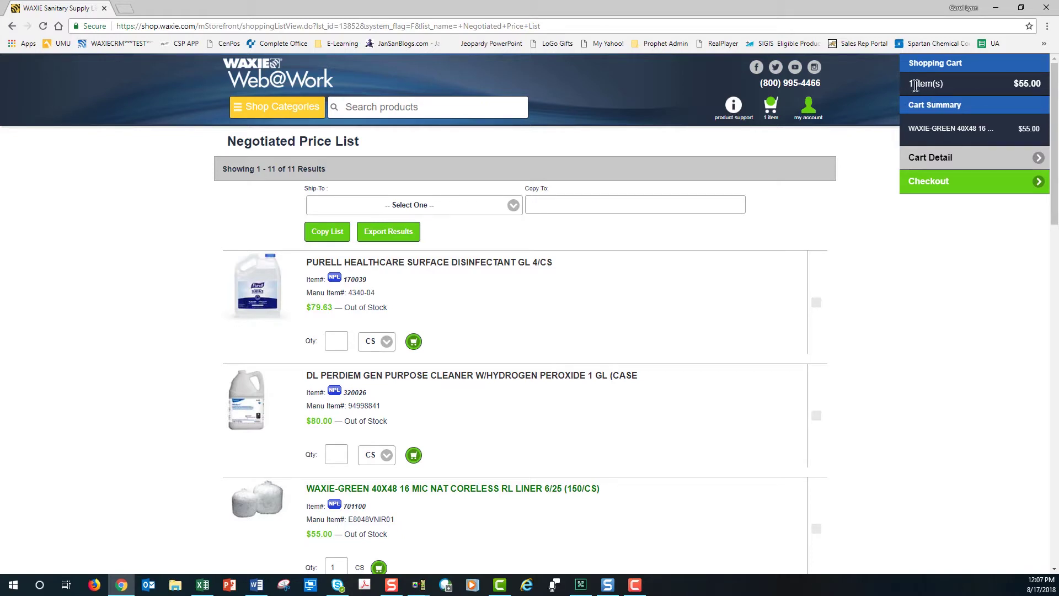
{"action": "left_click", "coordinate": [773, 108]}
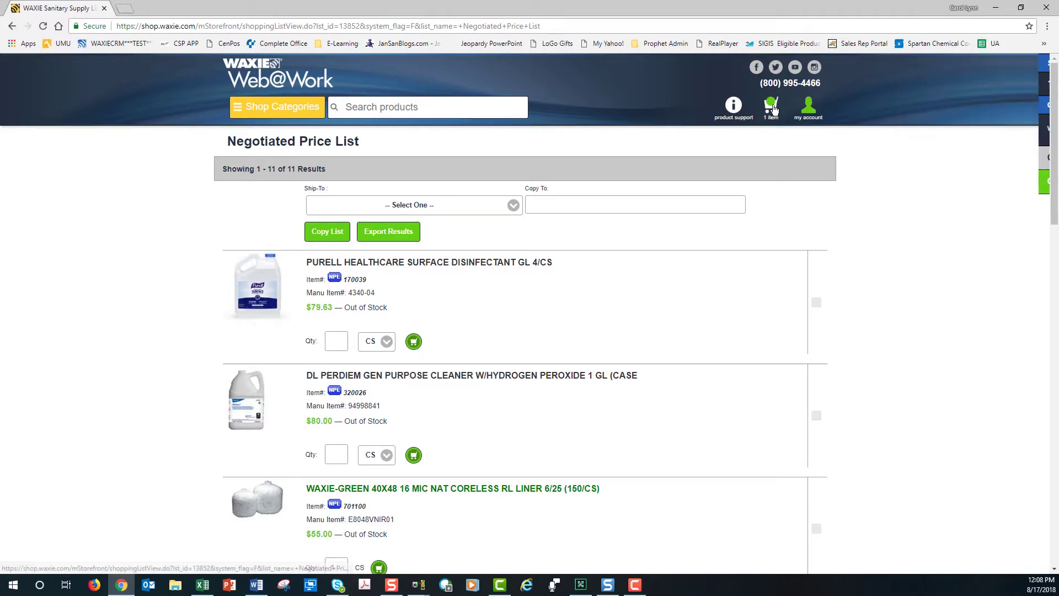
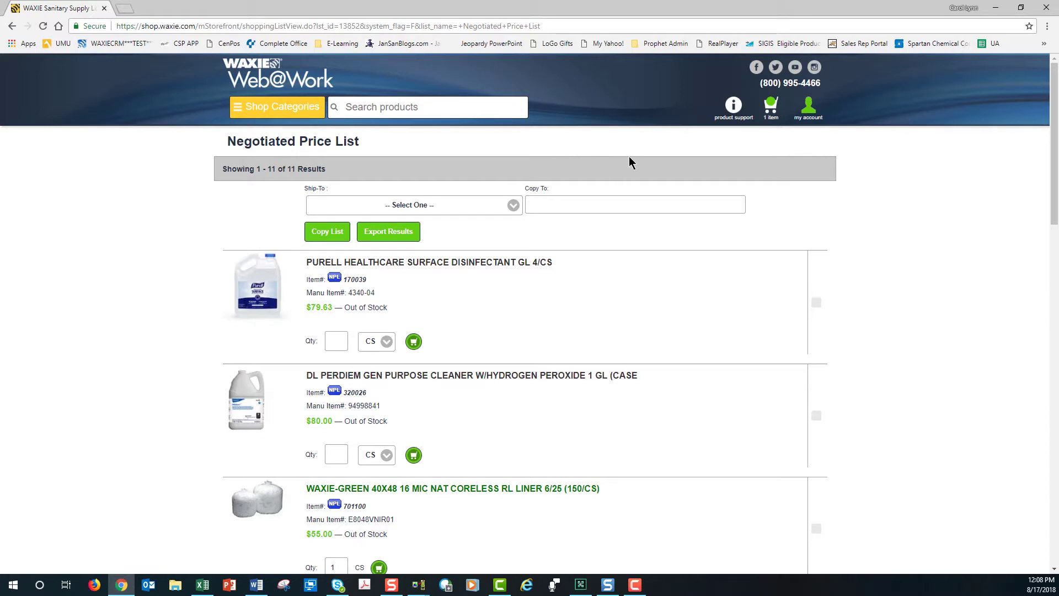
Open the Shop Categories menu and show the Hand Hygiene subcategories, including Soap/Handwash Systems.
{"action": "left_click", "coordinate": [280, 107]}
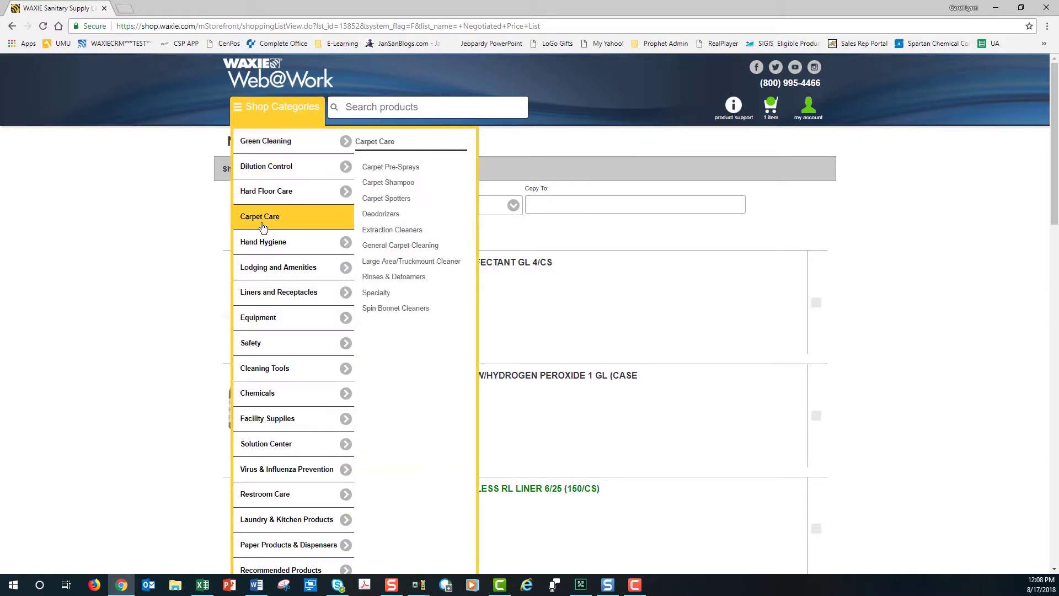
{"action": "left_click", "coordinate": [273, 109]}
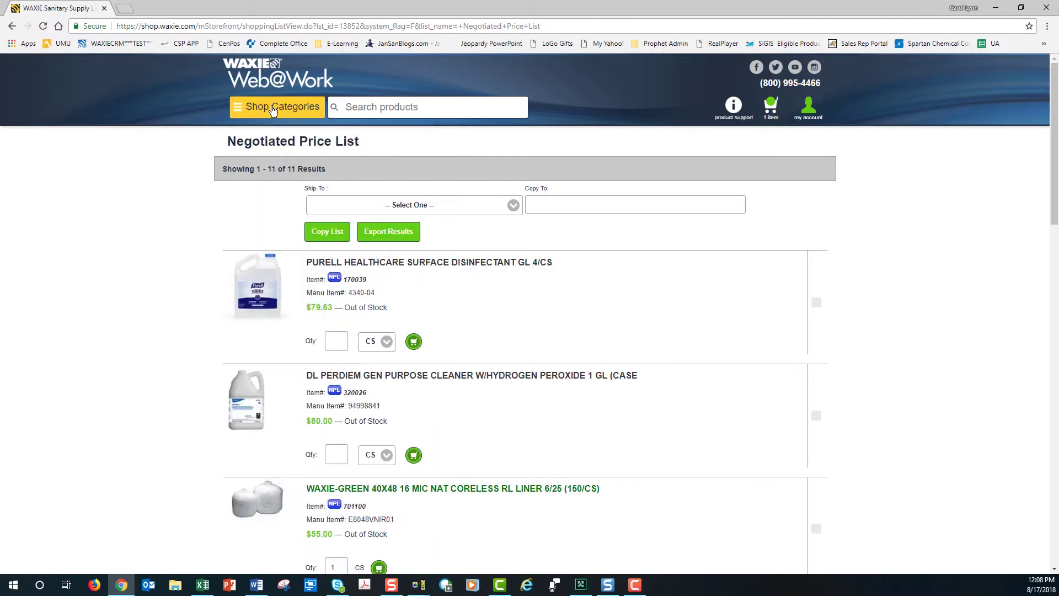
{"action": "left_click", "coordinate": [272, 109]}
{"action": "left_click", "coordinate": [271, 110]}
{"action": "left_click", "coordinate": [272, 109]}
{"action": "left_click", "coordinate": [272, 109]}
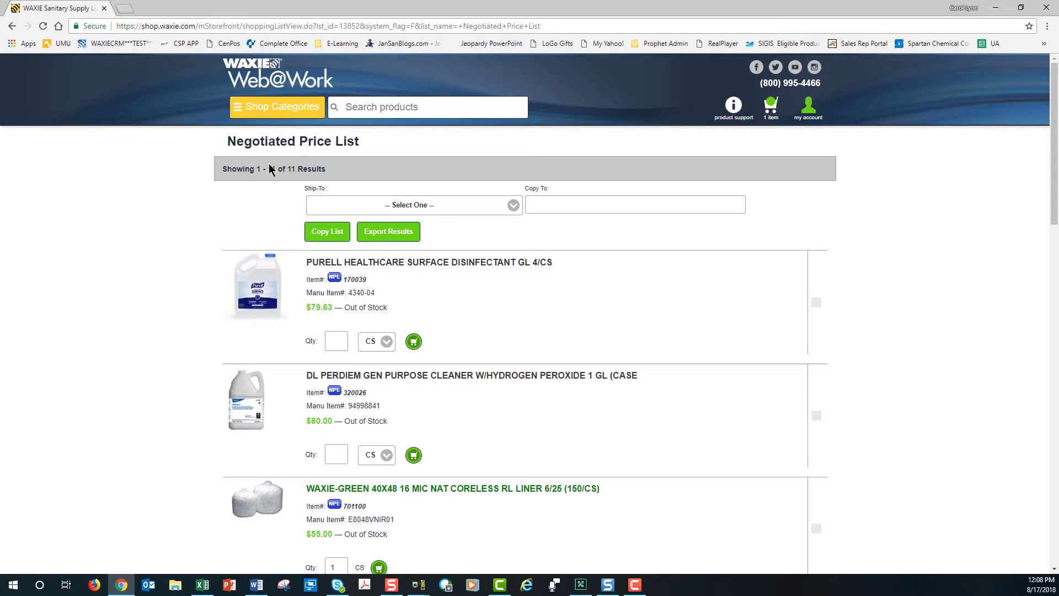
{"action": "left_click", "coordinate": [272, 110]}
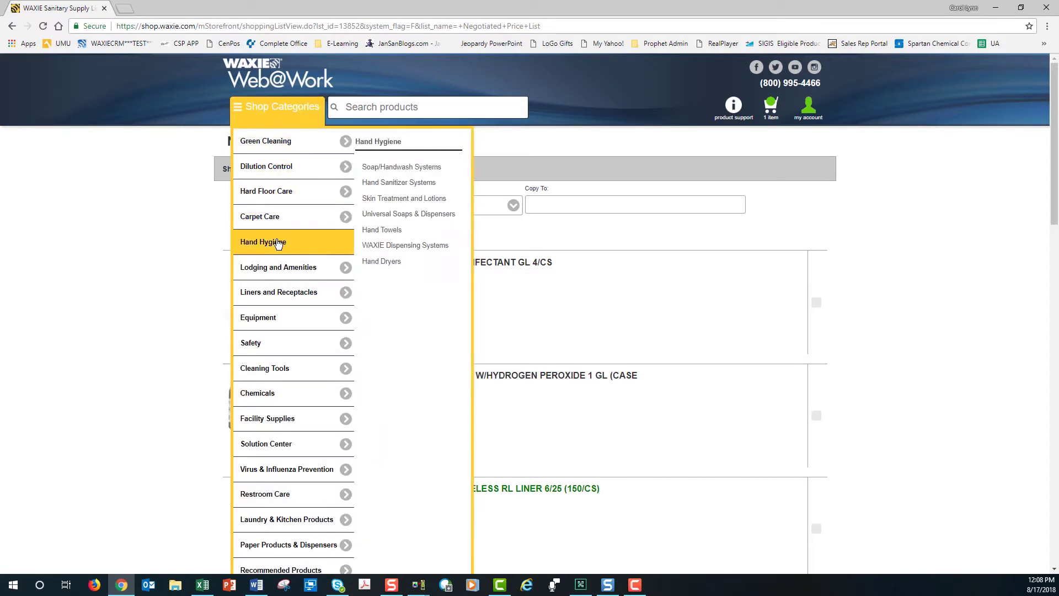
{"action": "mouse_move", "coordinate": [266, 302]}
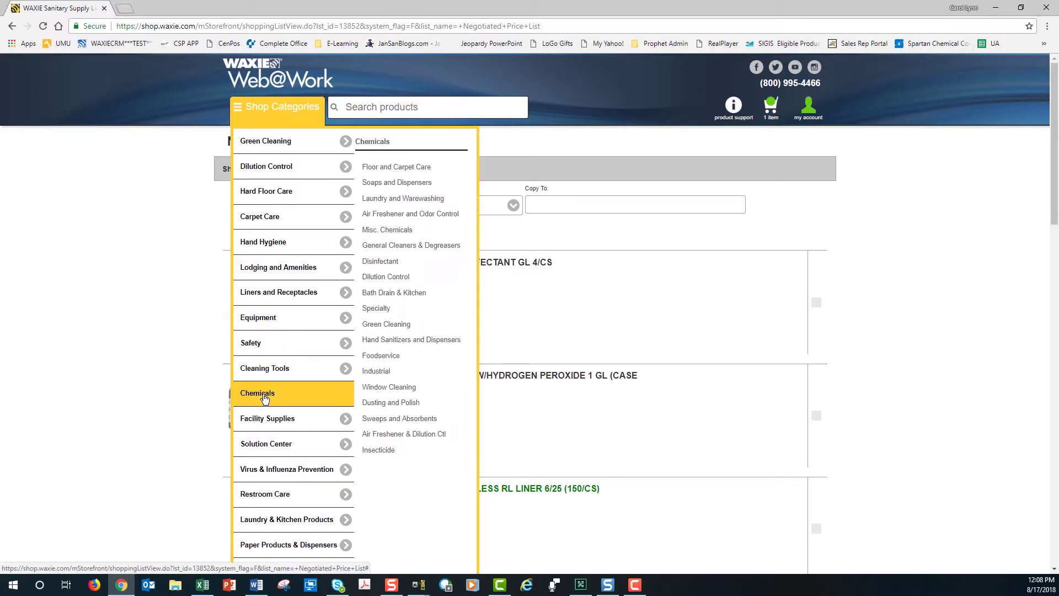
{"action": "mouse_move", "coordinate": [271, 411]}
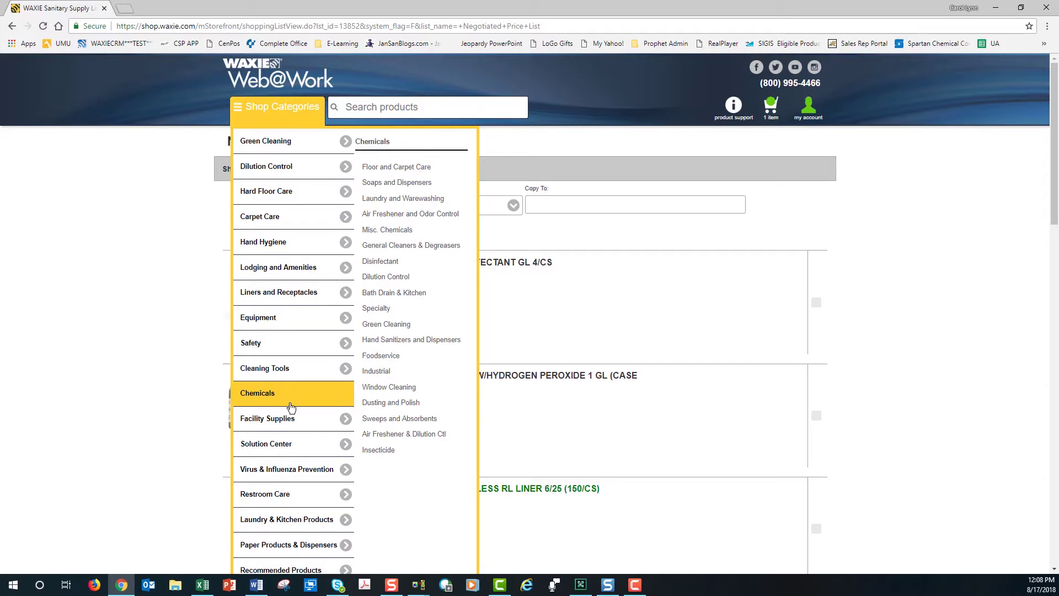
{"action": "mouse_move", "coordinate": [255, 263]}
{"action": "mouse_move", "coordinate": [257, 244]}
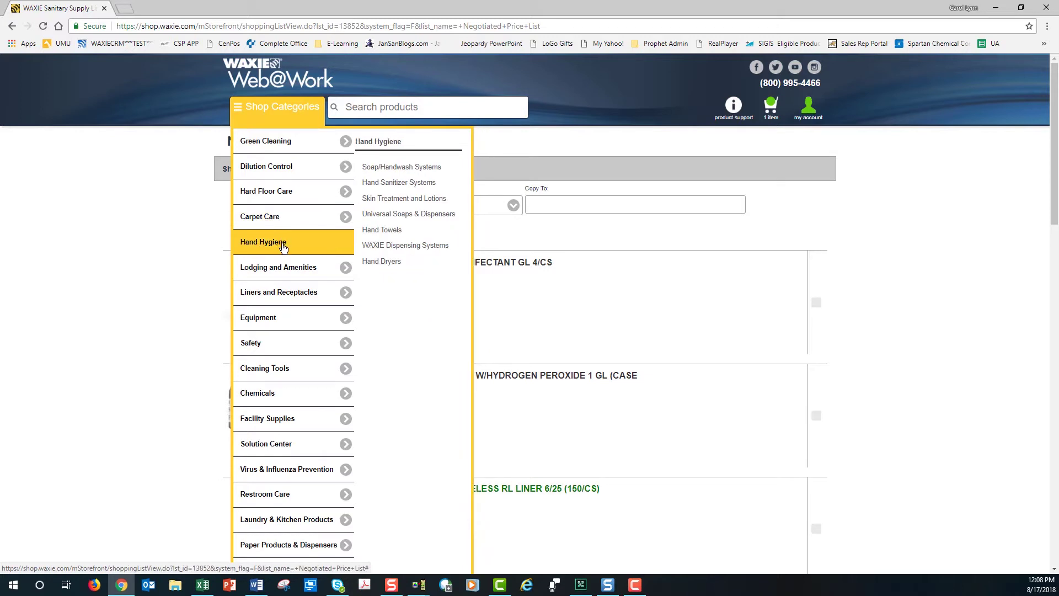
Open the Soap/Handwash Systems products and browse through the 356 results.
{"action": "left_click", "coordinate": [391, 169]}
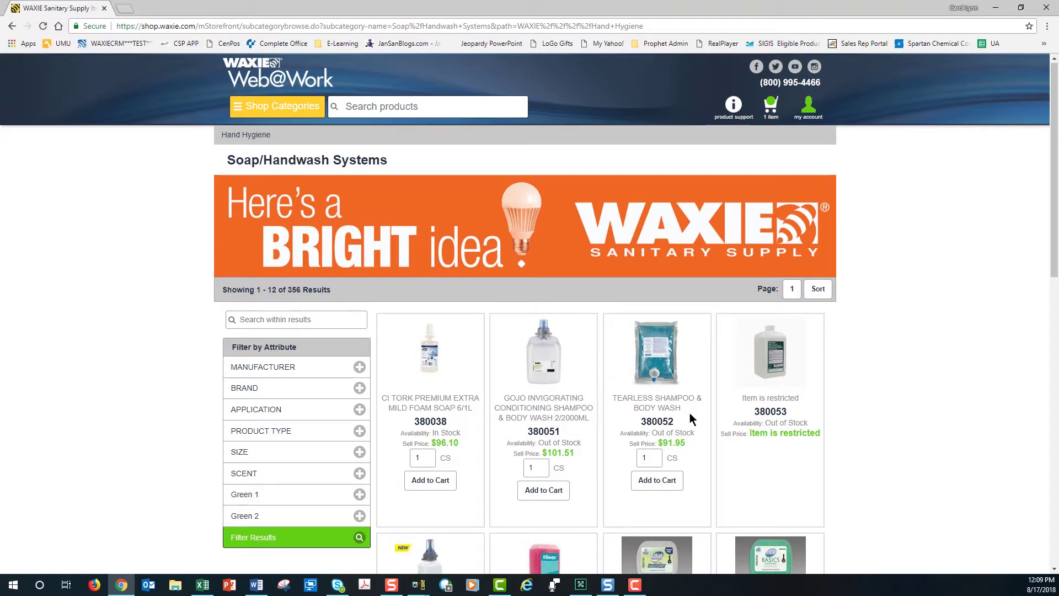
{"action": "scroll", "coordinate": [525, 452], "scroll_direction": "down", "scroll_amount": 1}
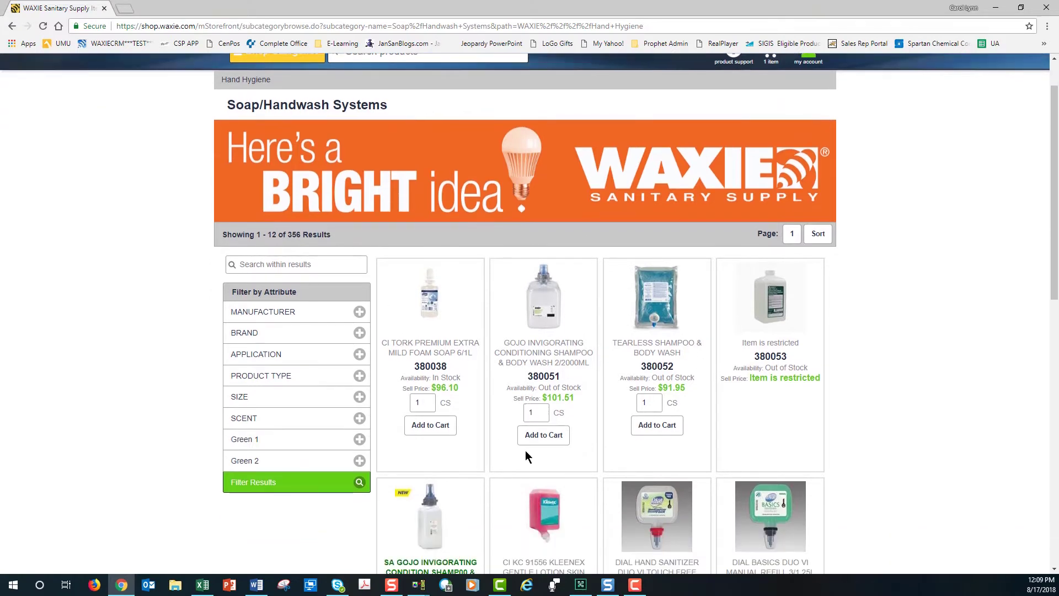
{"action": "scroll", "coordinate": [517, 389], "scroll_direction": "down", "scroll_amount": 9}
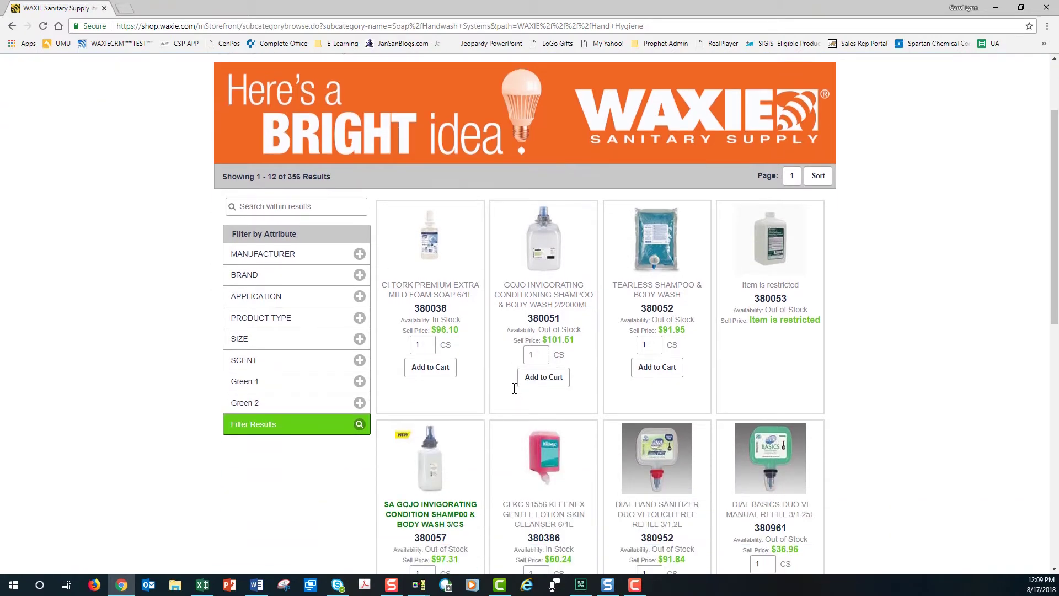
{"action": "scroll", "coordinate": [514, 395], "scroll_direction": "down", "scroll_amount": 2}
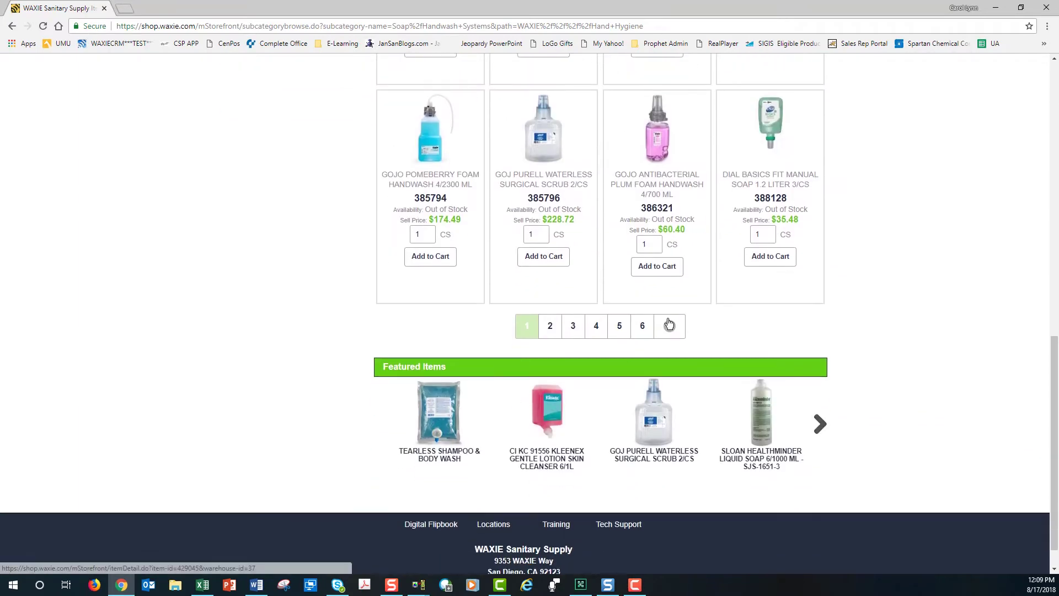
{"action": "scroll", "coordinate": [634, 336], "scroll_direction": "up", "scroll_amount": 8}
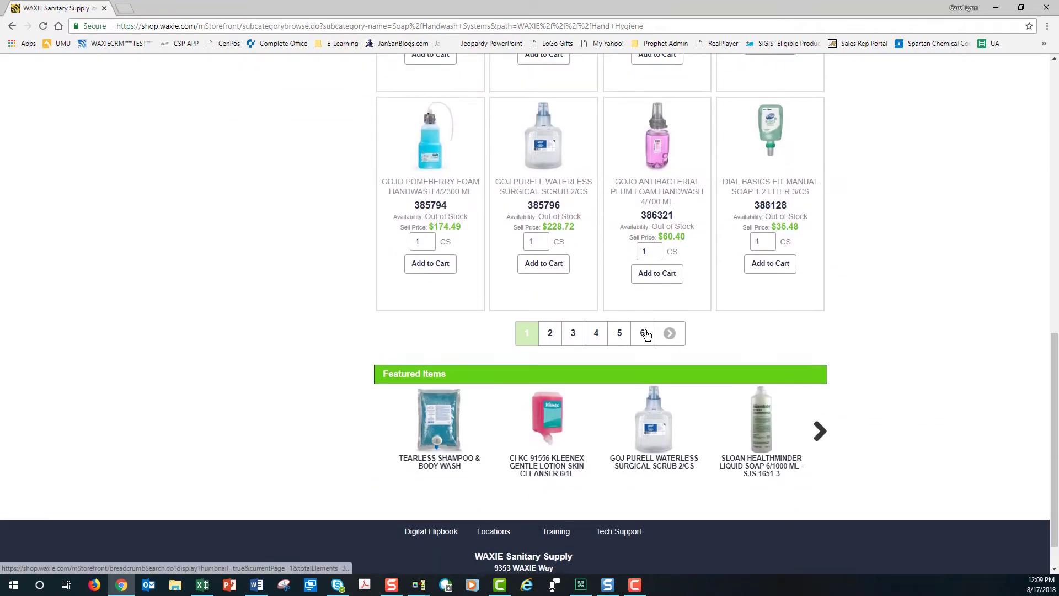
{"action": "scroll", "coordinate": [641, 335], "scroll_direction": "up", "scroll_amount": 3}
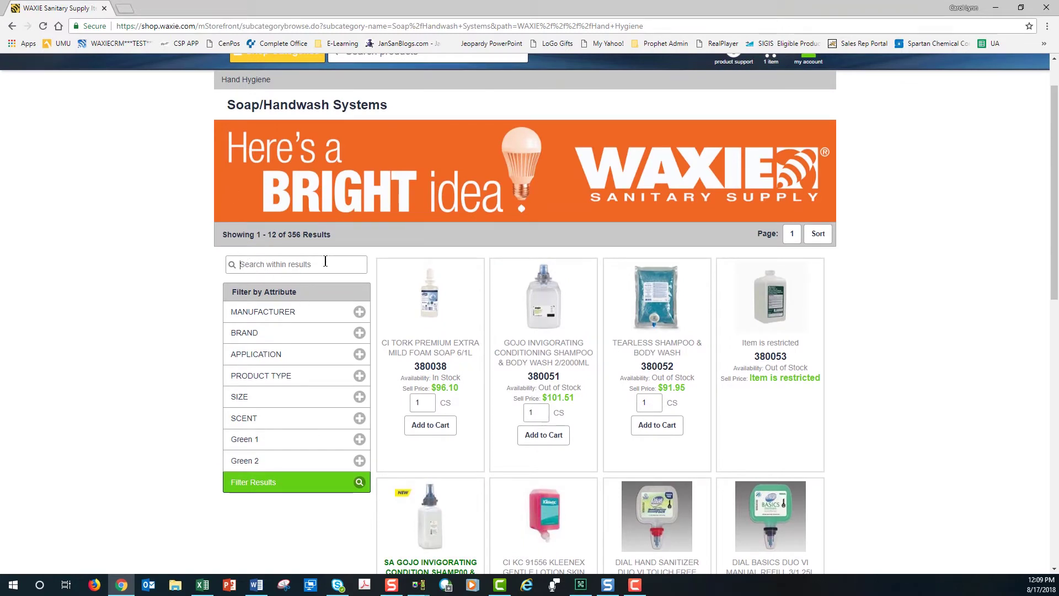
Search within the Soap/Handwash Systems results for 'Foam', narrowing them to 144 products.
{"action": "left_click", "coordinate": [263, 266]}
{"action": "type", "text": "F"}
{"action": "key", "text": "Return"}
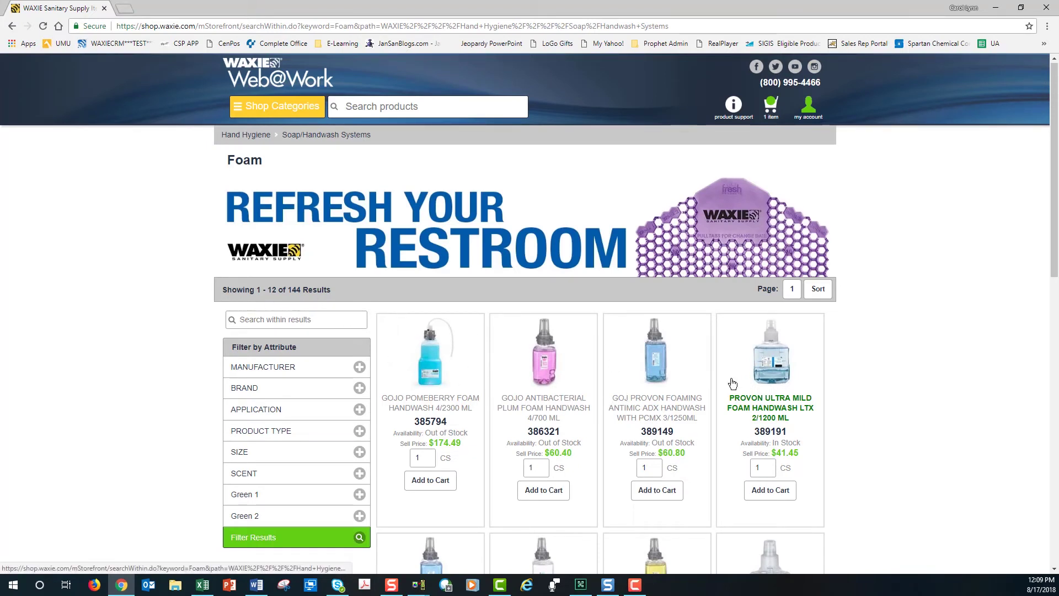
{"action": "scroll", "coordinate": [732, 383], "scroll_direction": "down", "scroll_amount": 1}
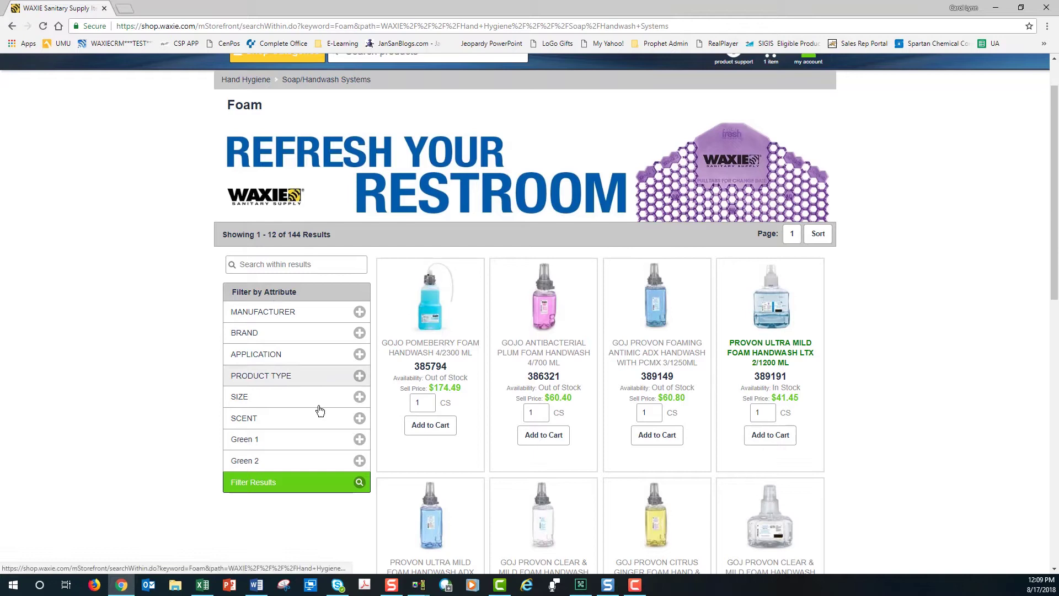
Filter the foam results to Cranberry scent and add 2 Cranberry Pink Lotion Foam to the cart.
{"action": "left_click", "coordinate": [360, 420]}
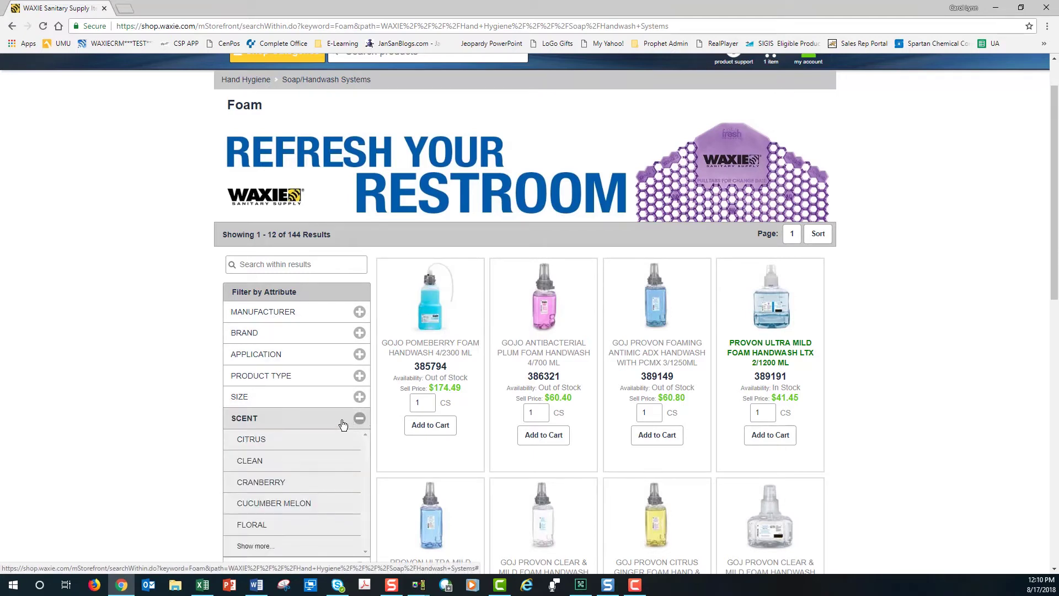
{"action": "left_click", "coordinate": [261, 482]}
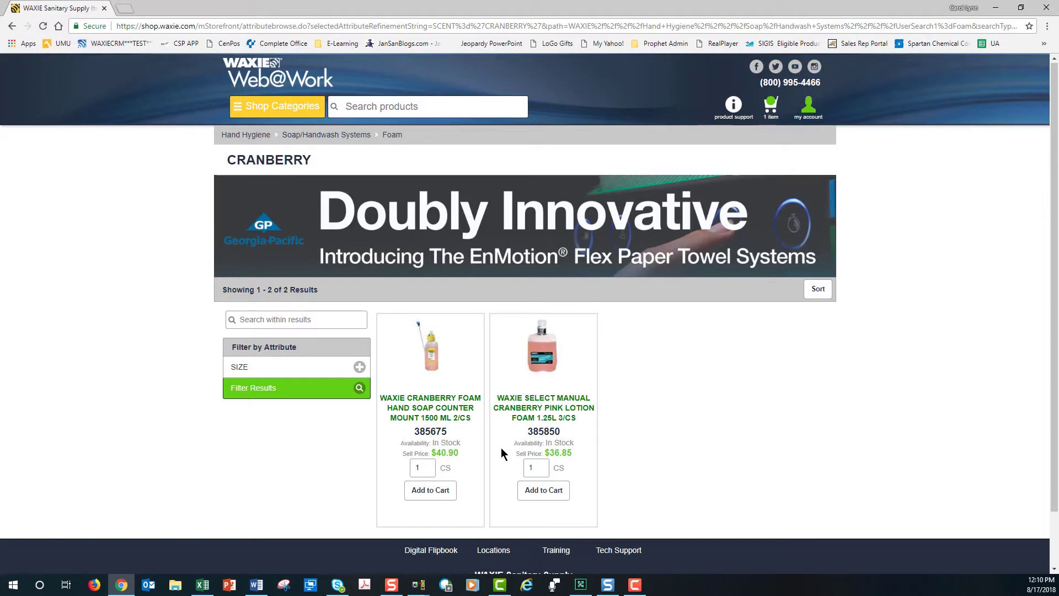
{"action": "left_click", "coordinate": [539, 466]}
{"action": "left_click", "coordinate": [539, 466]}
{"action": "left_click", "coordinate": [540, 491]}
Step back via the Foam breadcrumb to the full 356-product Soap/Handwash Systems listing.
{"action": "left_click", "coordinate": [391, 137]}
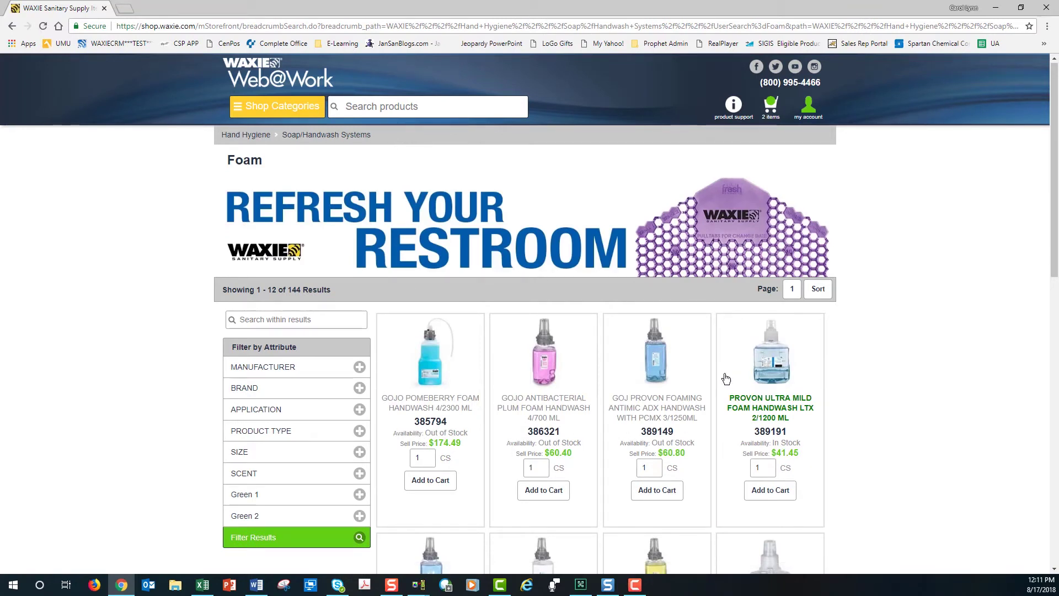
{"action": "scroll", "coordinate": [726, 378], "scroll_direction": "down", "scroll_amount": 1}
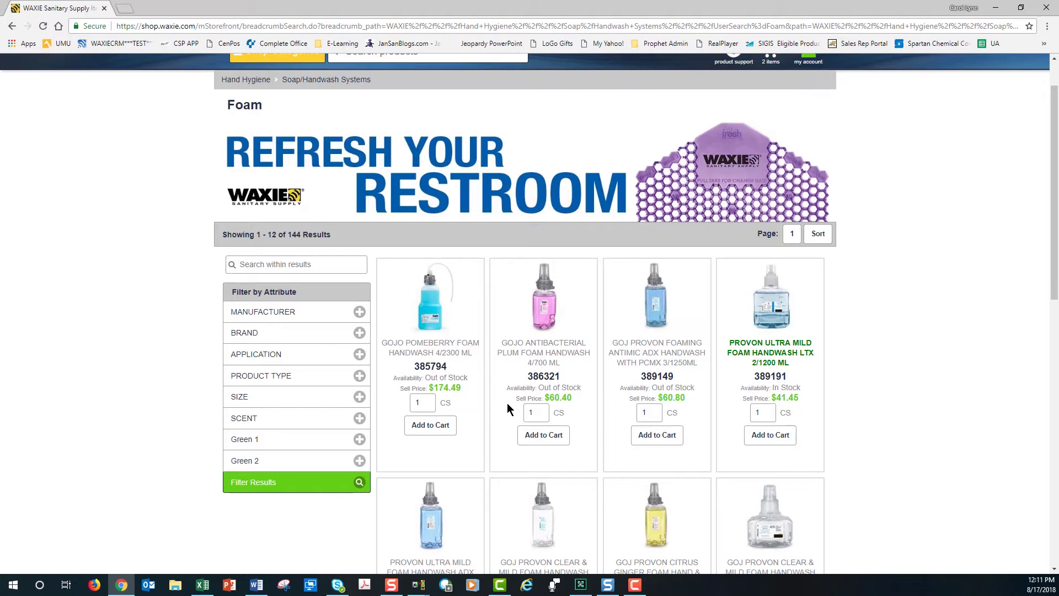
{"action": "scroll", "coordinate": [456, 348], "scroll_direction": "up", "scroll_amount": 1}
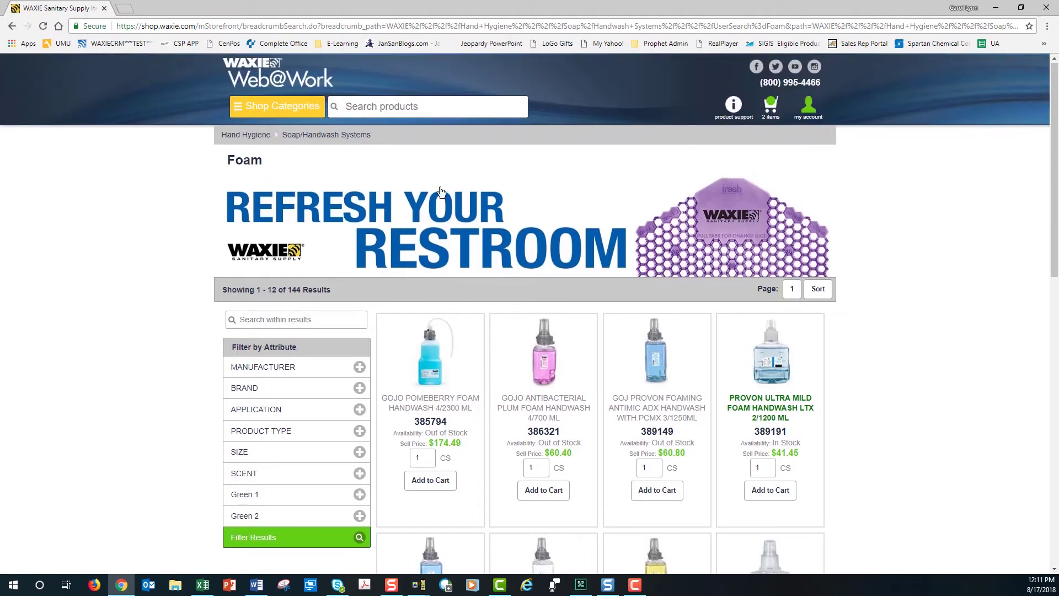
{"action": "left_click", "coordinate": [320, 136]}
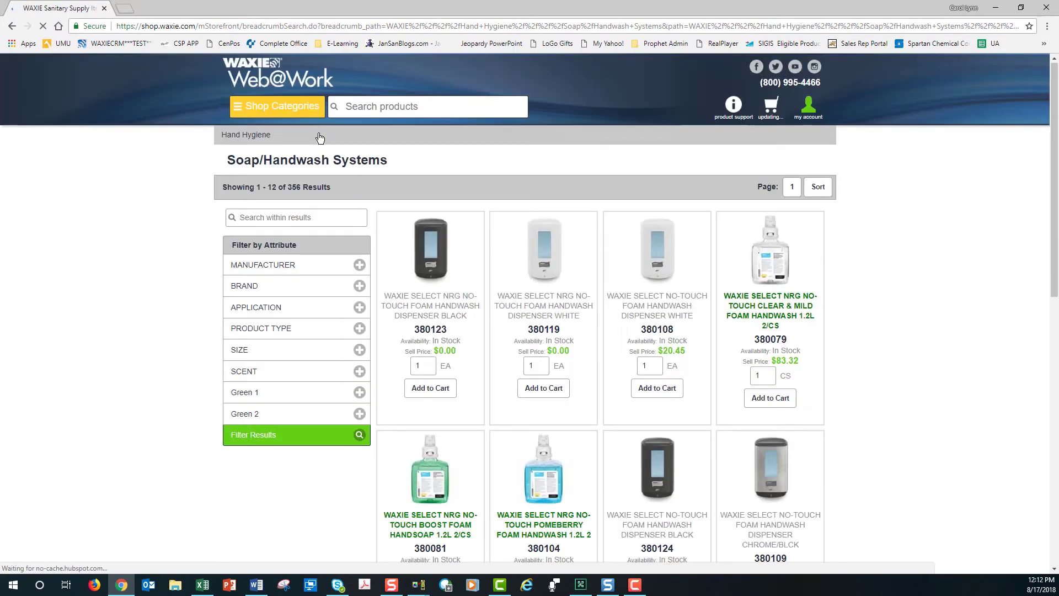
{"action": "scroll", "coordinate": [690, 415], "scroll_direction": "down", "scroll_amount": 9}
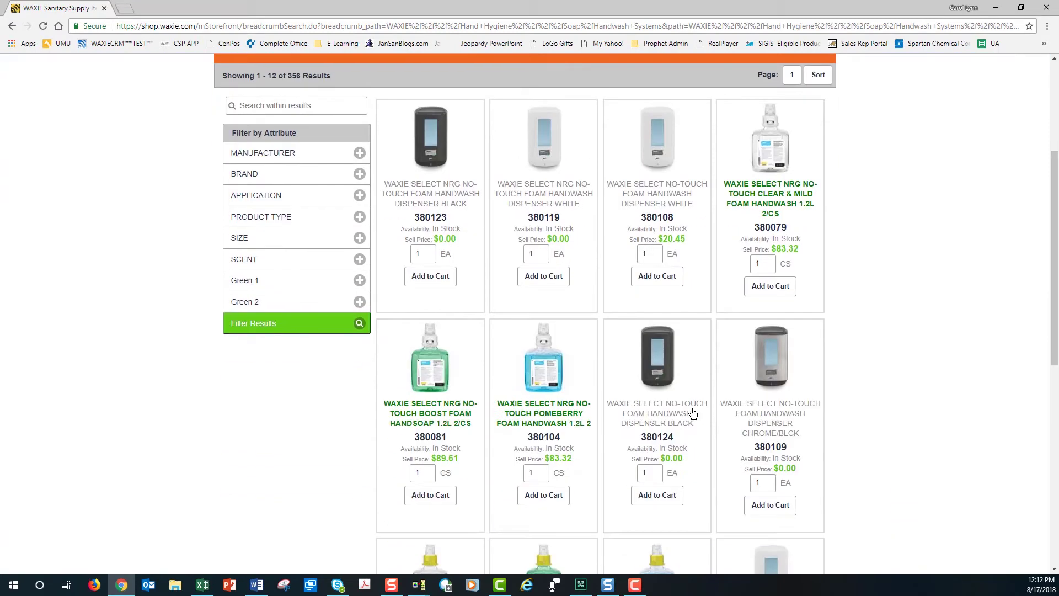
{"action": "scroll", "coordinate": [692, 414], "scroll_direction": "down", "scroll_amount": 2}
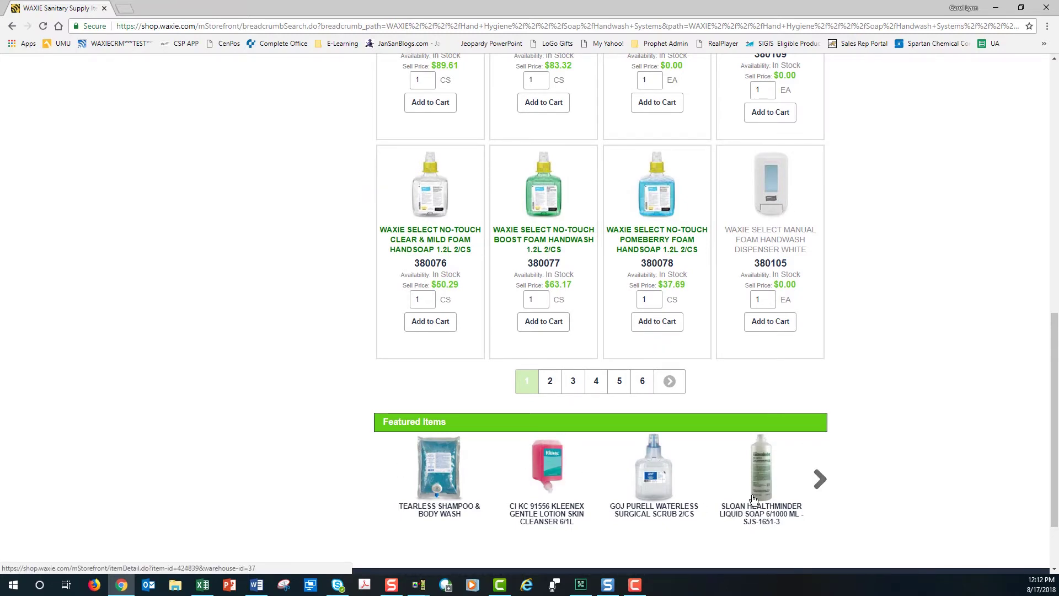
{"action": "scroll", "coordinate": [583, 417], "scroll_direction": "up", "scroll_amount": 9}
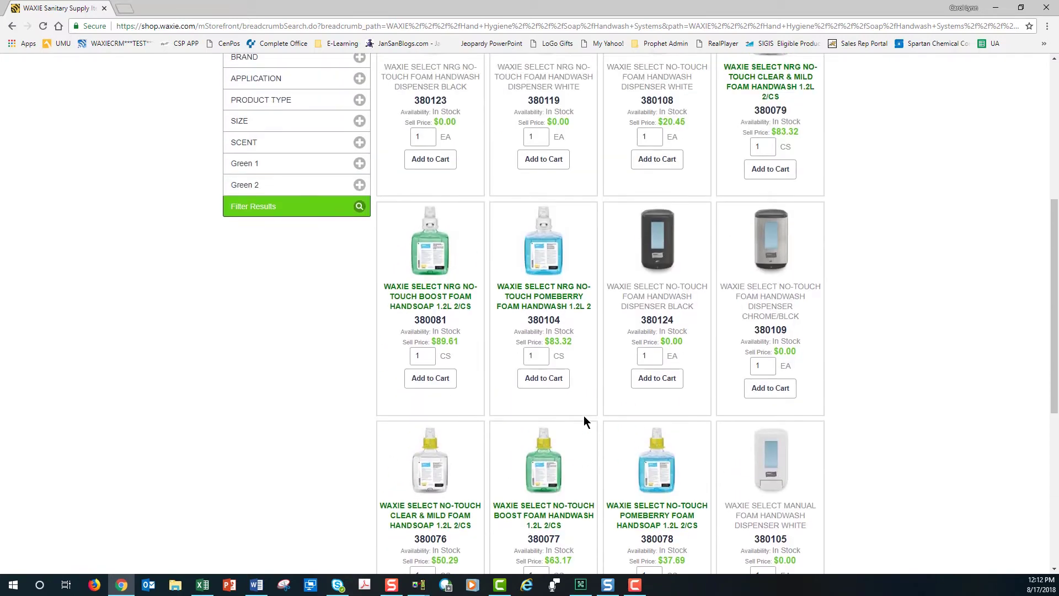
{"action": "scroll", "coordinate": [585, 417], "scroll_direction": "up", "scroll_amount": 2}
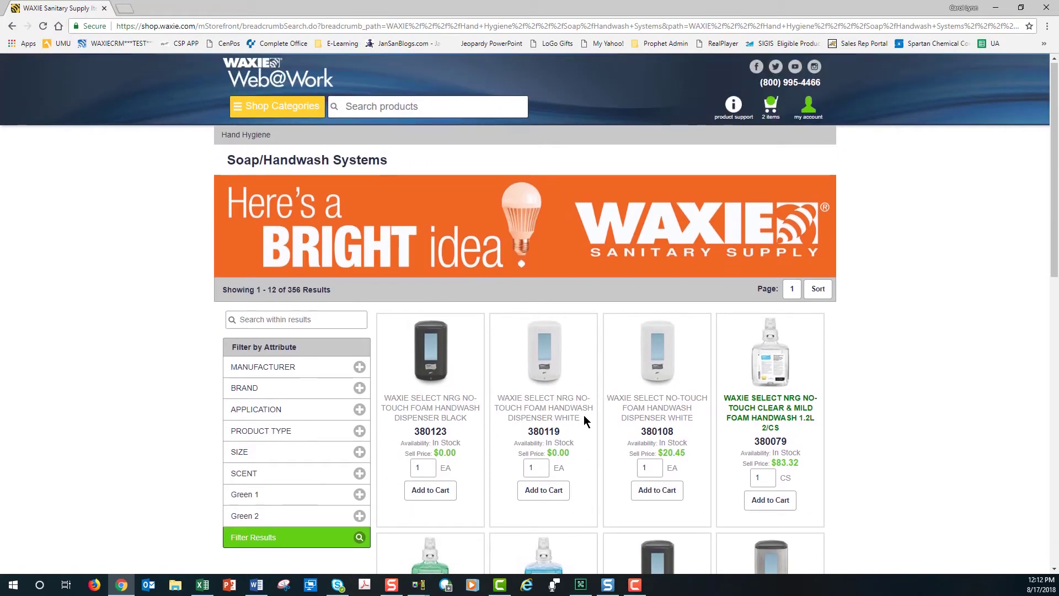
Go from Hand Hygiene to the store home page and open the Dilution Control category.
{"action": "left_click", "coordinate": [238, 139]}
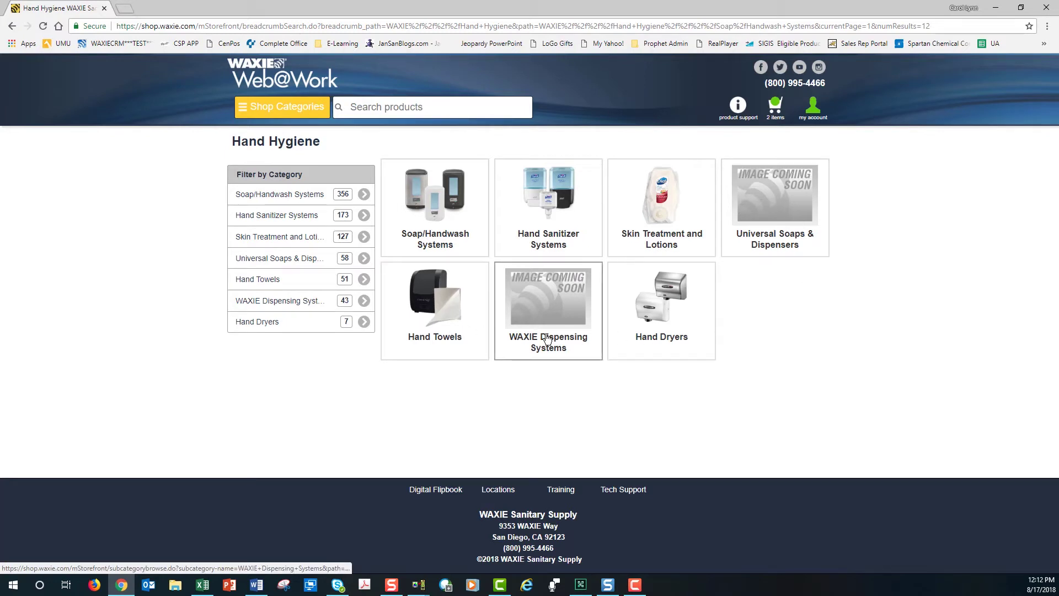
{"action": "left_click", "coordinate": [262, 74]}
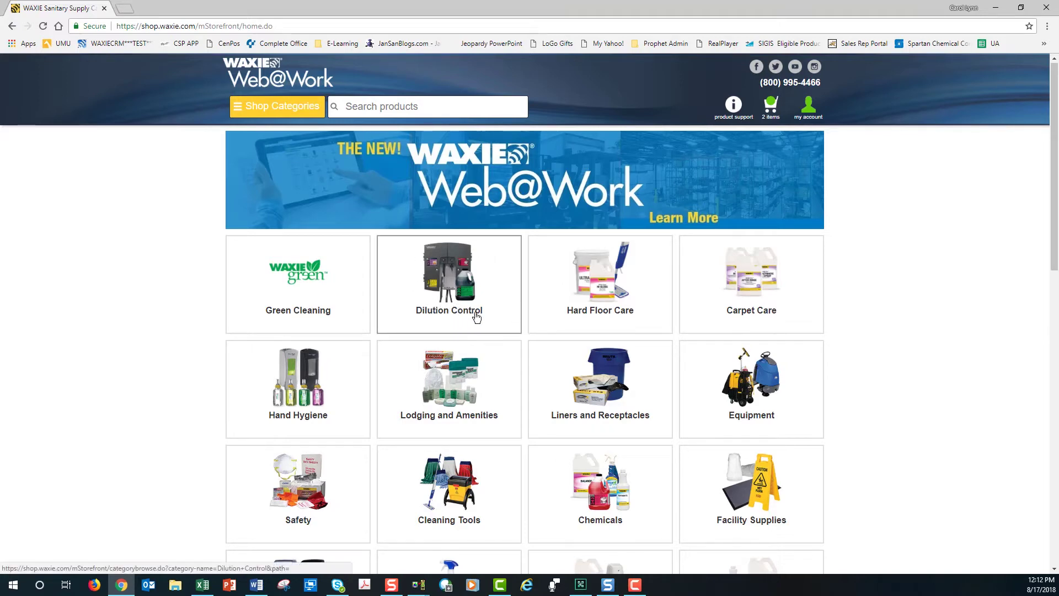
{"action": "left_click", "coordinate": [449, 274]}
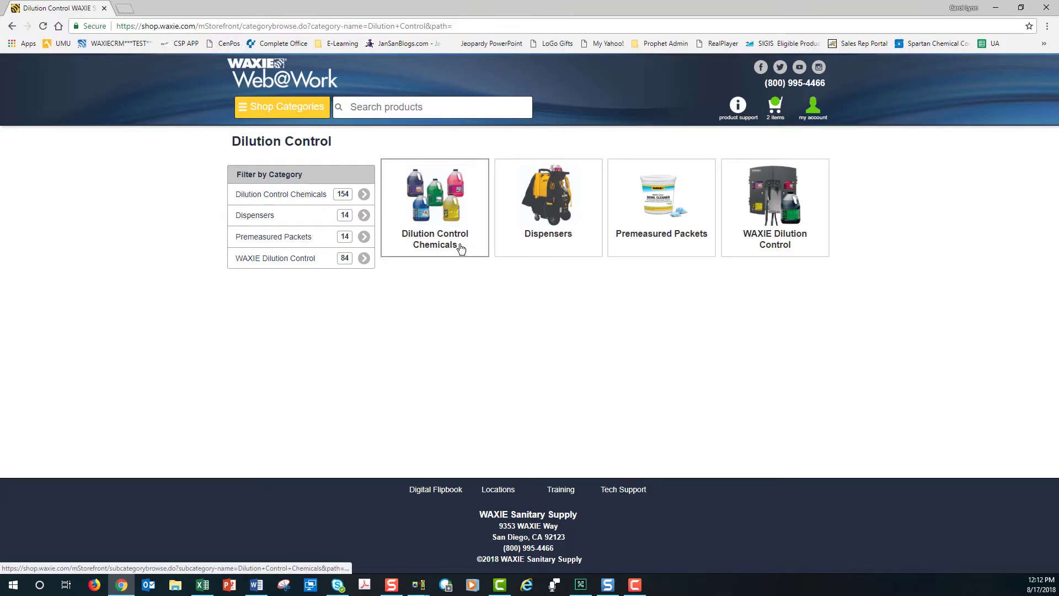
Search Dilution Control Chemicals for '330' and open the Solsta 330 Fresh Mist product page.
{"action": "left_click", "coordinate": [444, 208]}
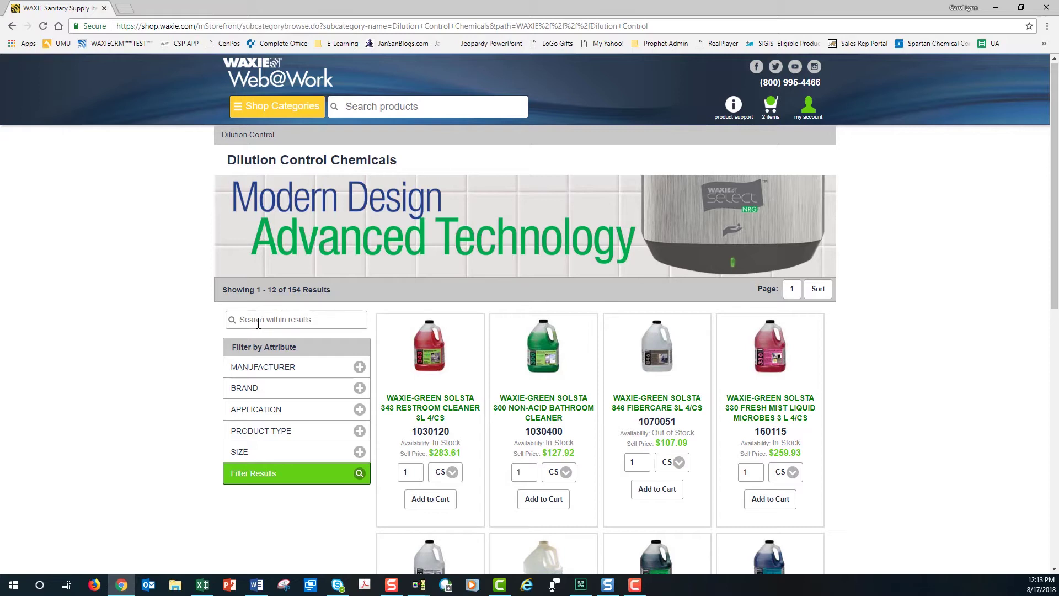
{"action": "type", "text": "330"}
{"action": "key", "text": "Return"}
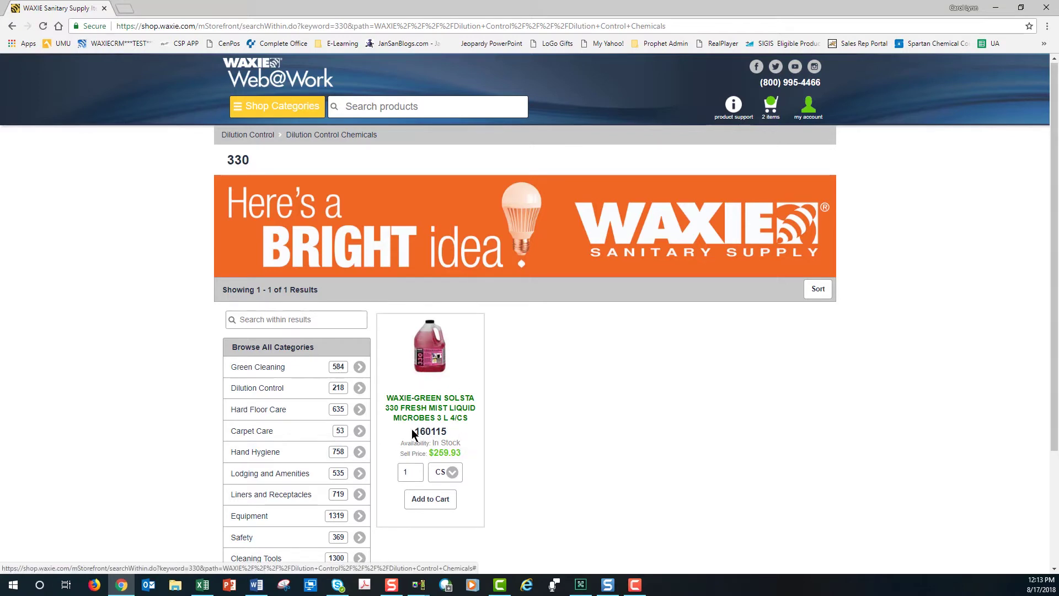
{"action": "left_click", "coordinate": [432, 353]}
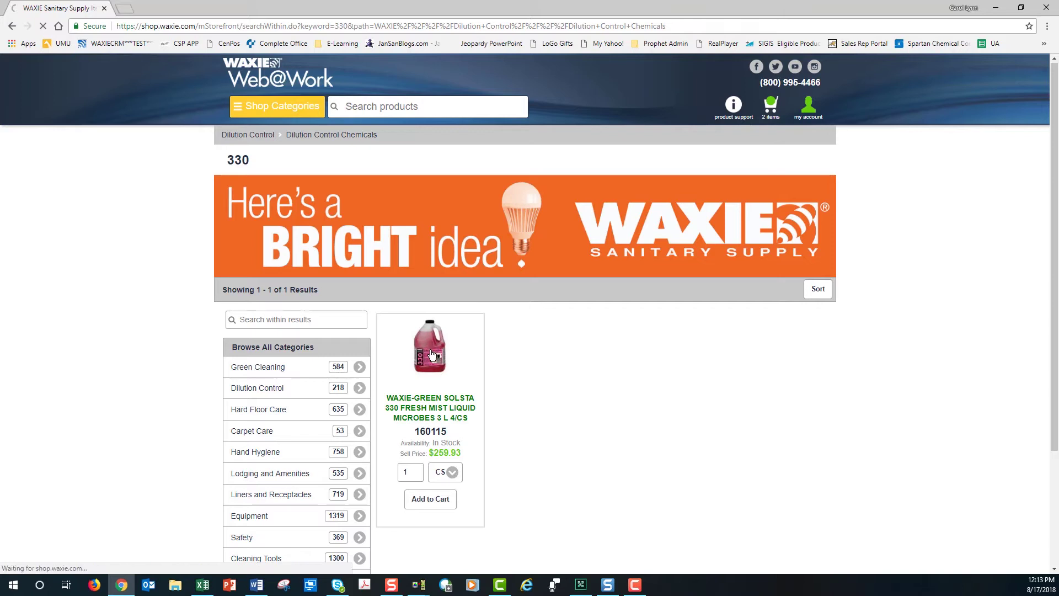
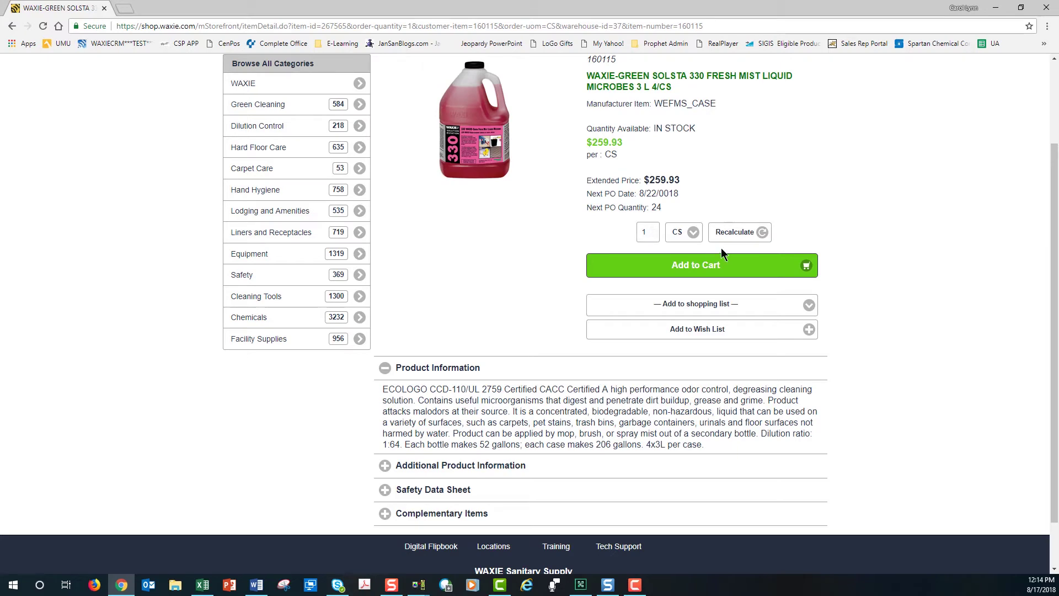
Switch the Solsta 330 ordering unit from CS to EA and recalculate to $74.73 per EA.
{"action": "left_click", "coordinate": [694, 235]}
{"action": "left_click", "coordinate": [694, 233]}
{"action": "left_click", "coordinate": [694, 234]}
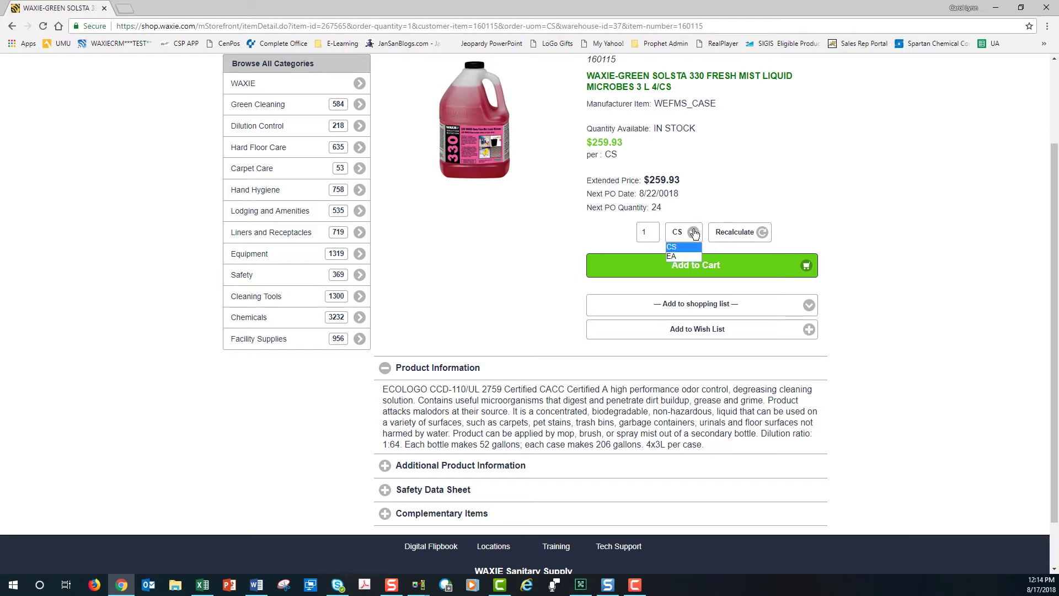
{"action": "left_click", "coordinate": [694, 233]}
{"action": "left_click", "coordinate": [694, 234]}
{"action": "left_click", "coordinate": [759, 233]}
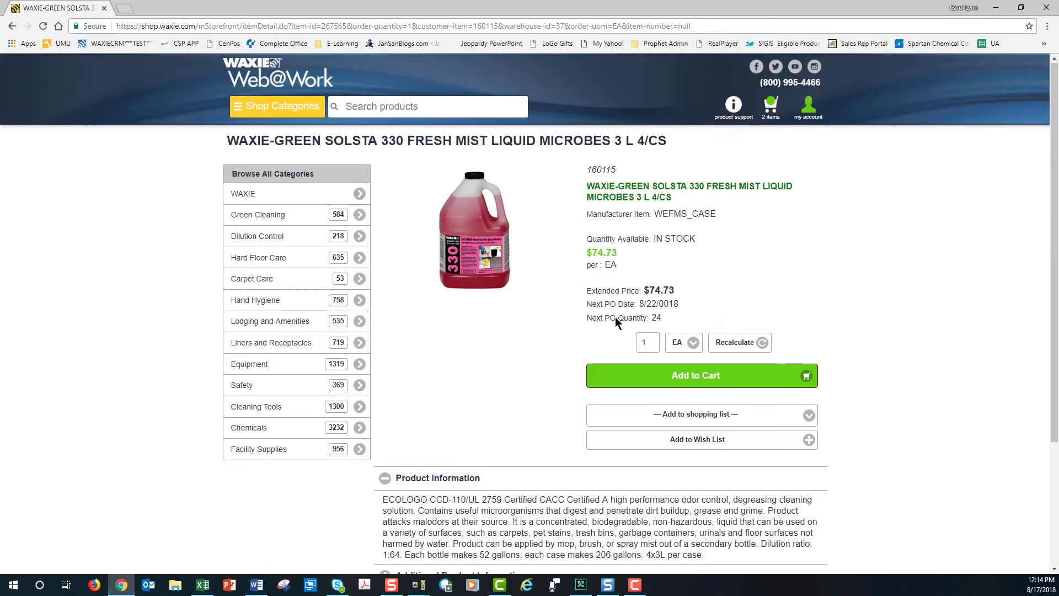
Expand Additional Product Information to reveal three brochures, including the WAXIE SOLSTA Brochure.
{"action": "scroll", "coordinate": [715, 318], "scroll_direction": "down", "scroll_amount": 1}
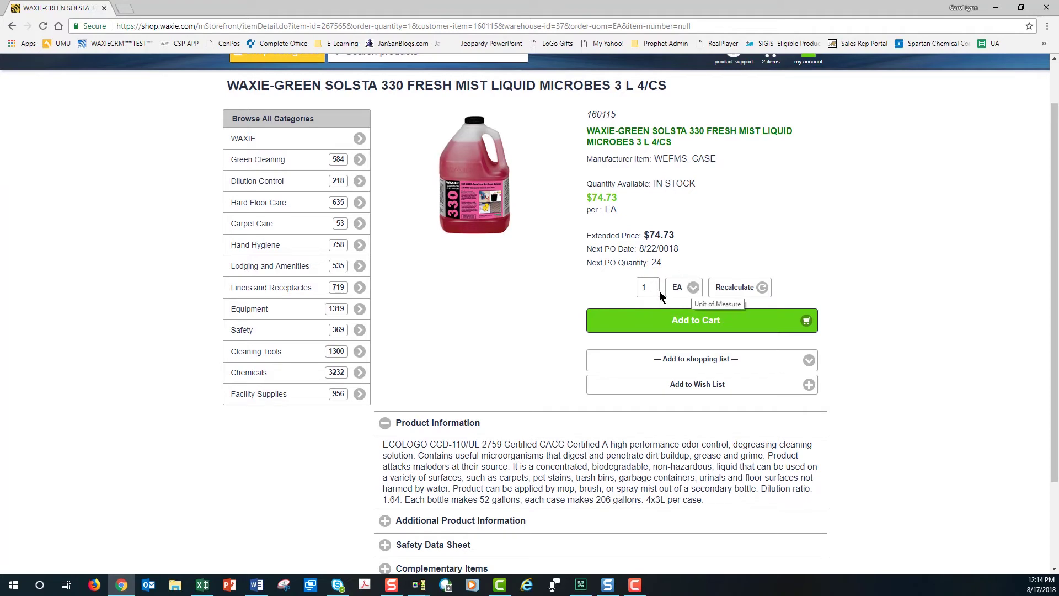
{"action": "left_click", "coordinate": [694, 292]}
{"action": "left_click", "coordinate": [694, 290]}
{"action": "scroll", "coordinate": [780, 289], "scroll_direction": "down", "scroll_amount": 1}
{"action": "scroll", "coordinate": [779, 292], "scroll_direction": "down", "scroll_amount": 1}
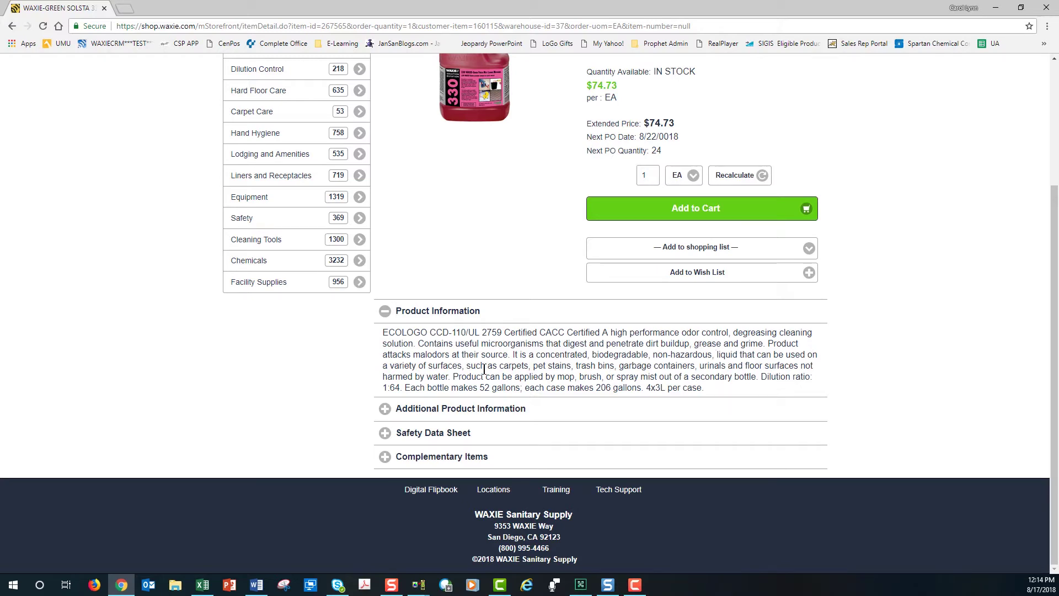
{"action": "scroll", "coordinate": [481, 360], "scroll_direction": "up", "scroll_amount": 1}
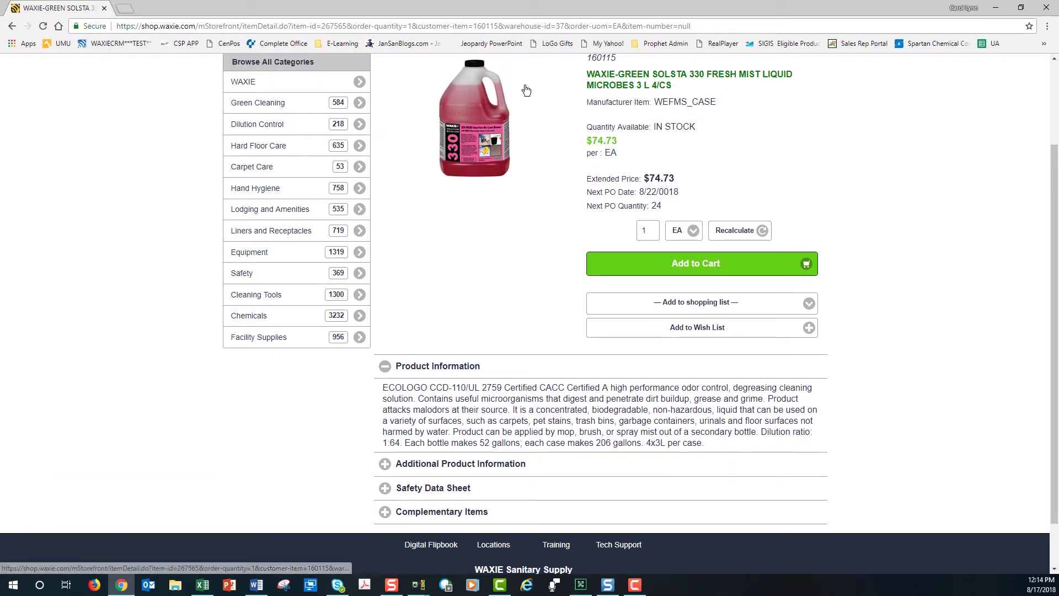
{"action": "scroll", "coordinate": [510, 435], "scroll_direction": "down", "scroll_amount": 1}
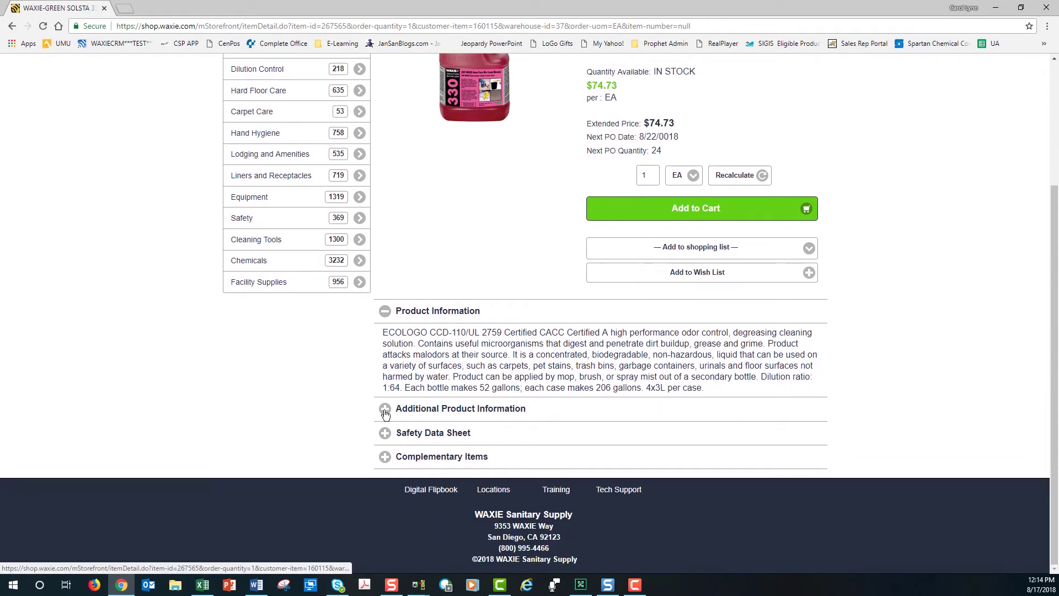
{"action": "left_click", "coordinate": [385, 410]}
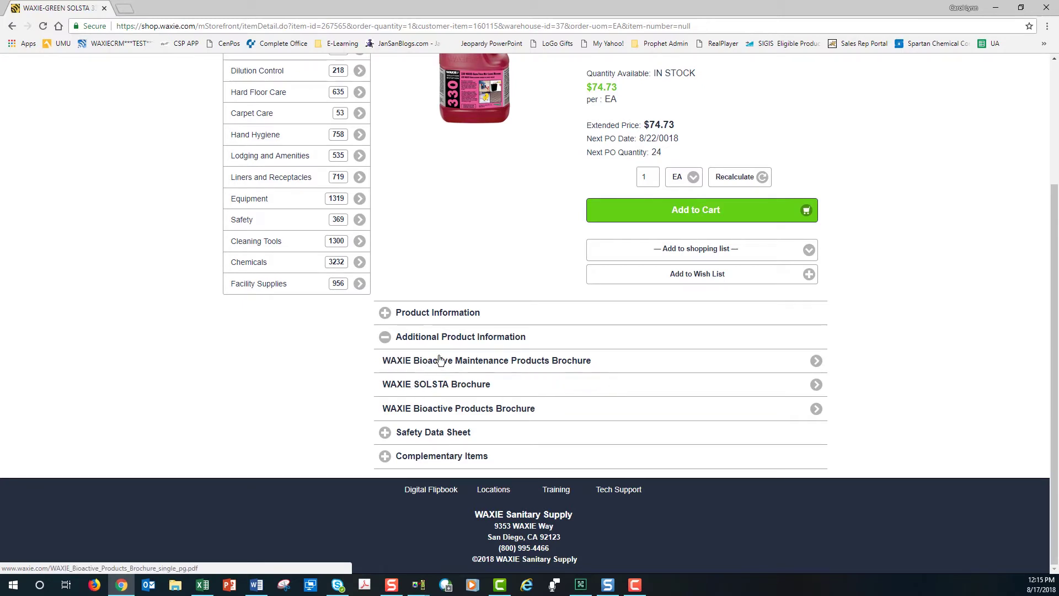
{"action": "left_click", "coordinate": [817, 386]}
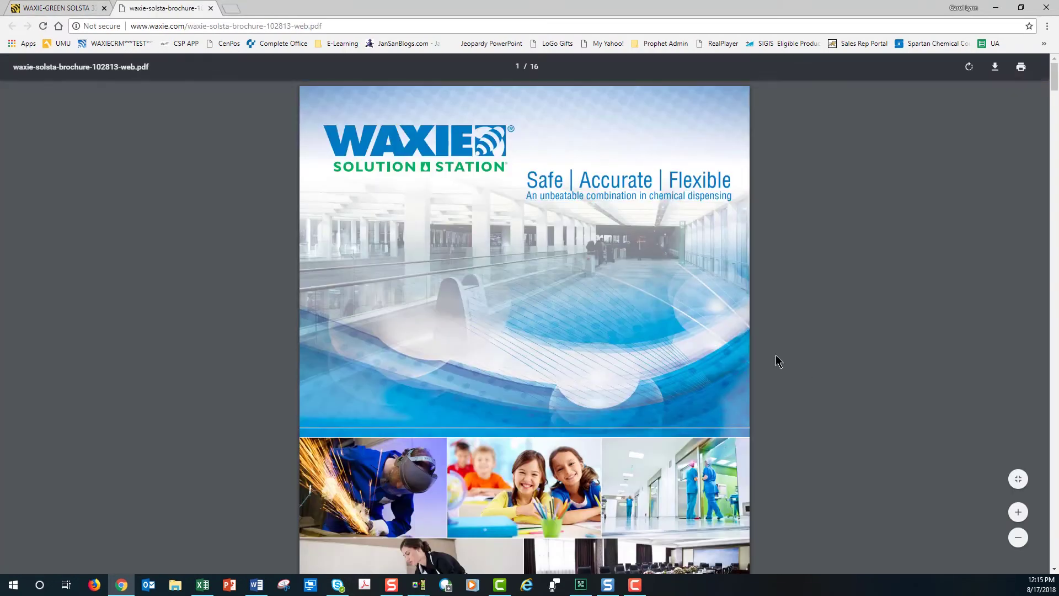
{"action": "scroll", "coordinate": [532, 260], "scroll_direction": "down", "scroll_amount": 8}
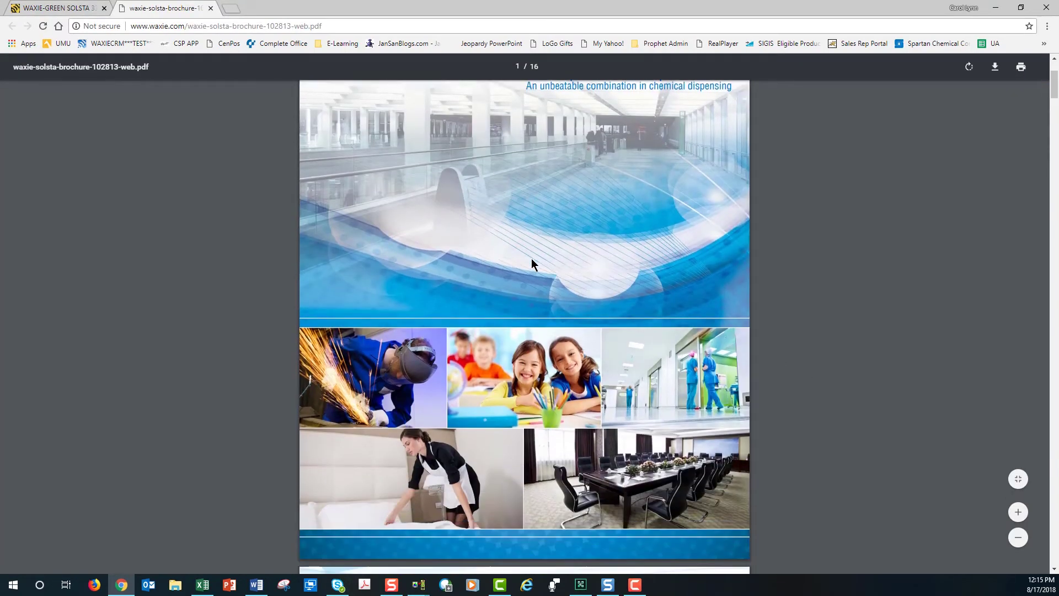
{"action": "scroll", "coordinate": [532, 258], "scroll_direction": "down", "scroll_amount": 12}
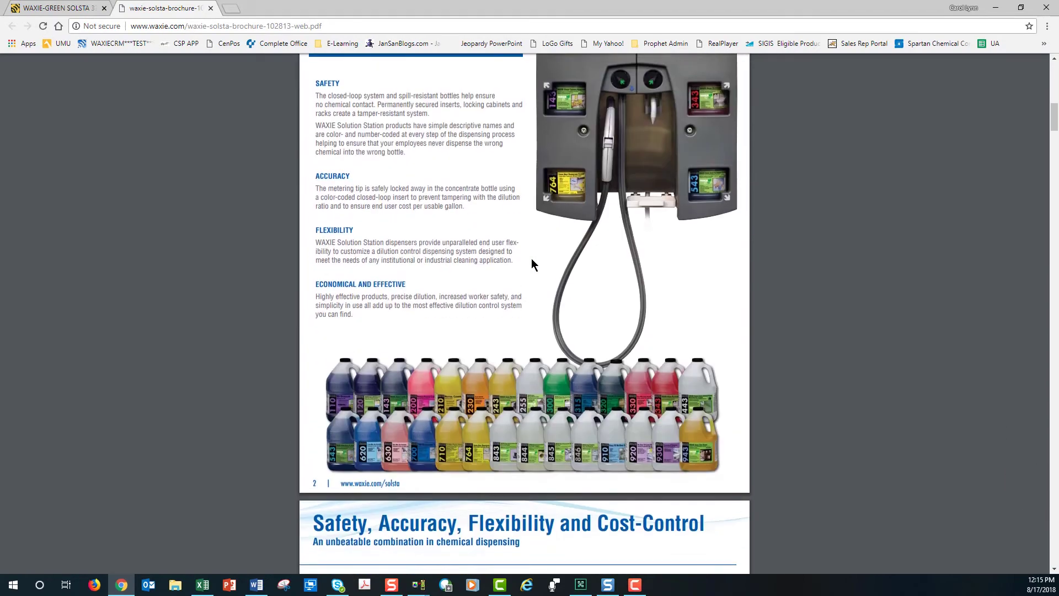
{"action": "scroll", "coordinate": [531, 259], "scroll_direction": "down", "scroll_amount": 12}
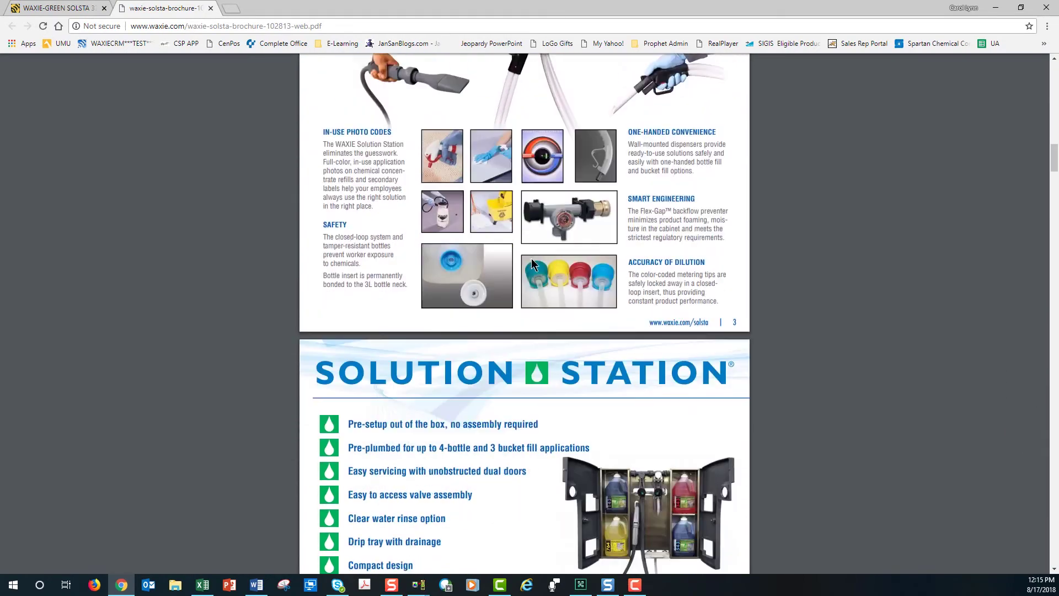
{"action": "scroll", "coordinate": [558, 295], "scroll_direction": "down", "scroll_amount": 3}
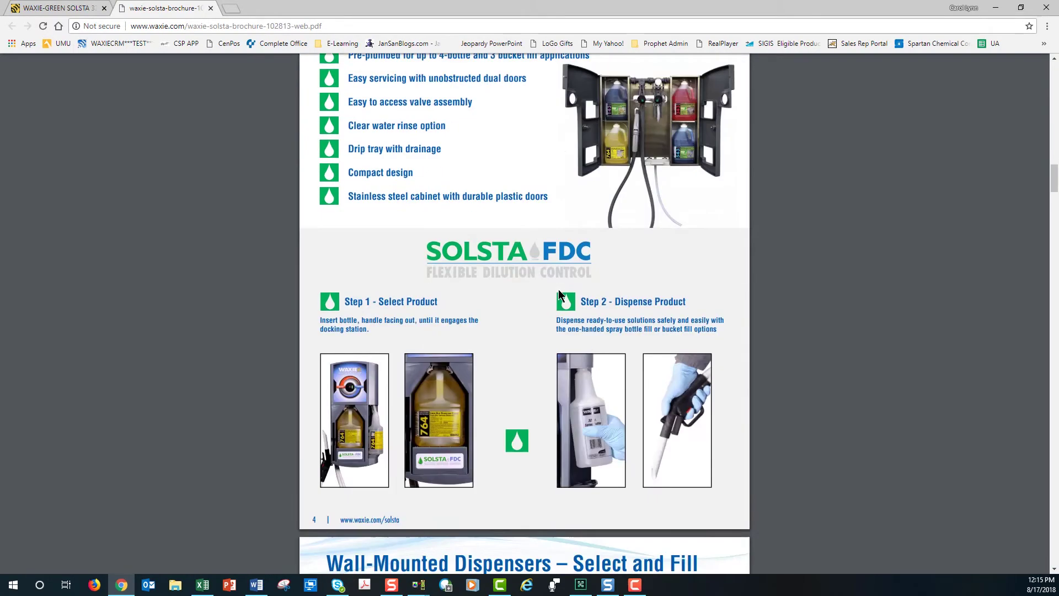
{"action": "scroll", "coordinate": [558, 295], "scroll_direction": "up", "scroll_amount": 12}
{"action": "scroll", "coordinate": [559, 295], "scroll_direction": "up", "scroll_amount": 18}
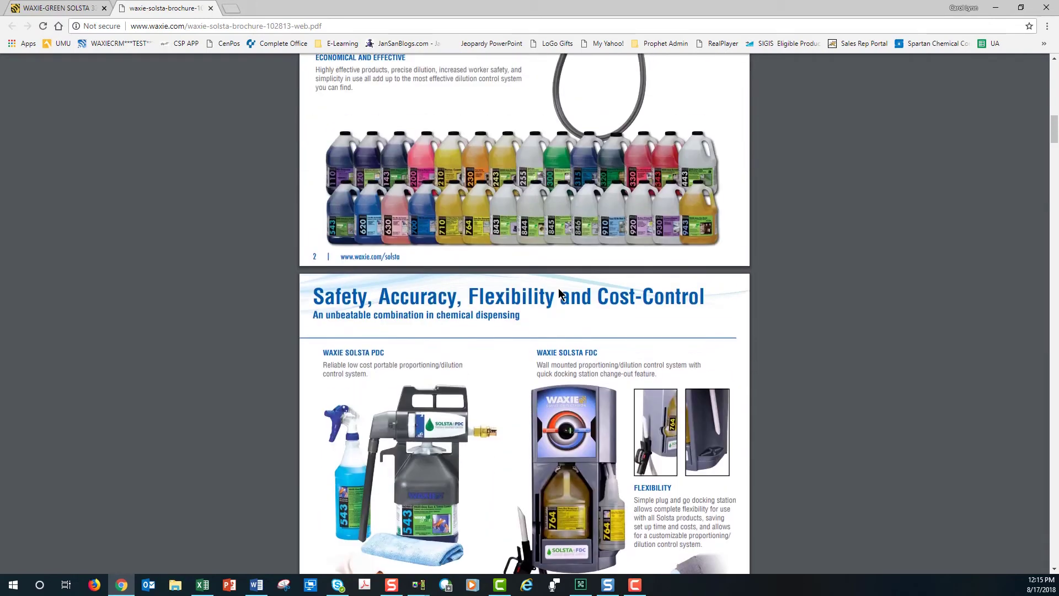
{"action": "scroll", "coordinate": [559, 286], "scroll_direction": "up", "scroll_amount": 4}
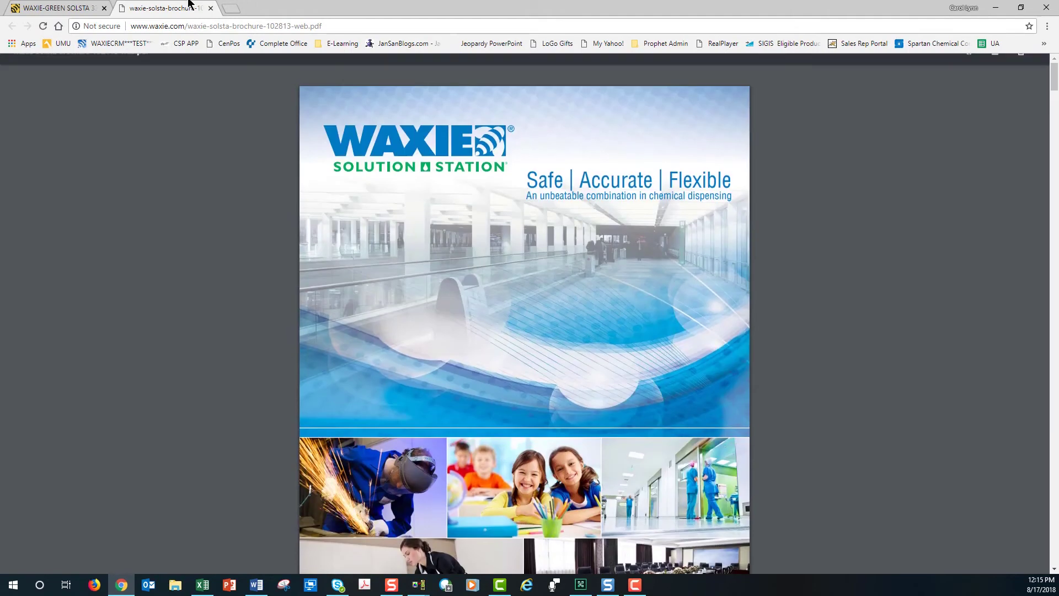
{"action": "left_click", "coordinate": [211, 9]}
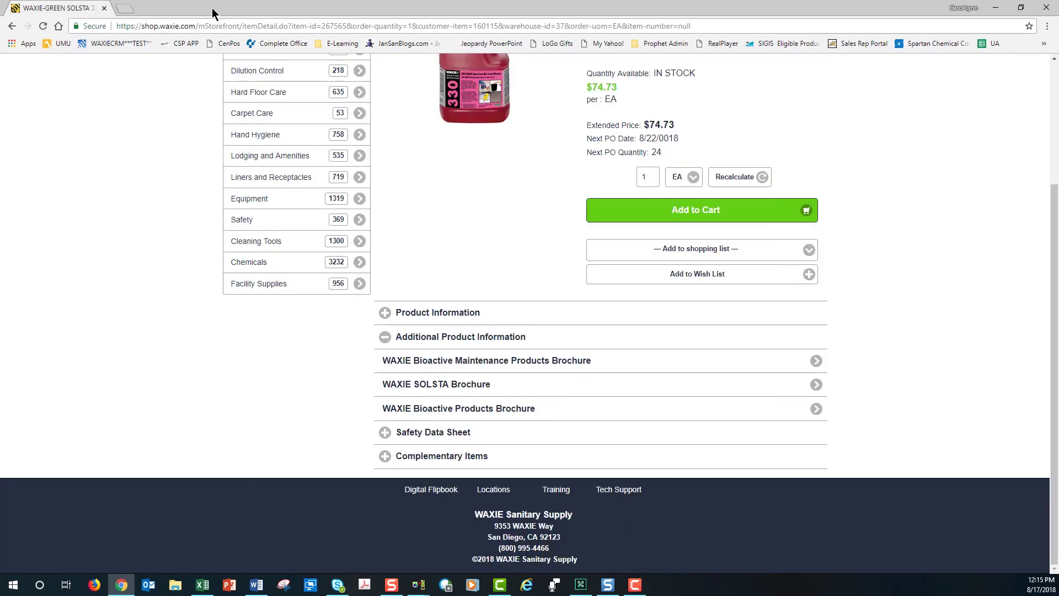
Collapse Additional Product Information, expand Safety Data Sheet and download 160115.pdf.
{"action": "left_click", "coordinate": [385, 338]}
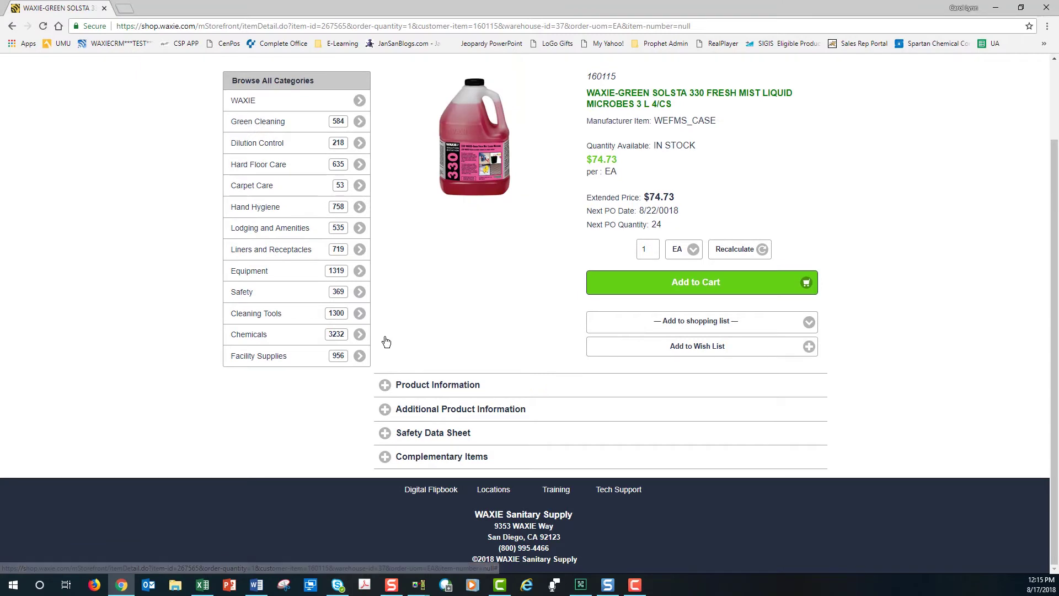
{"action": "left_click", "coordinate": [386, 434]}
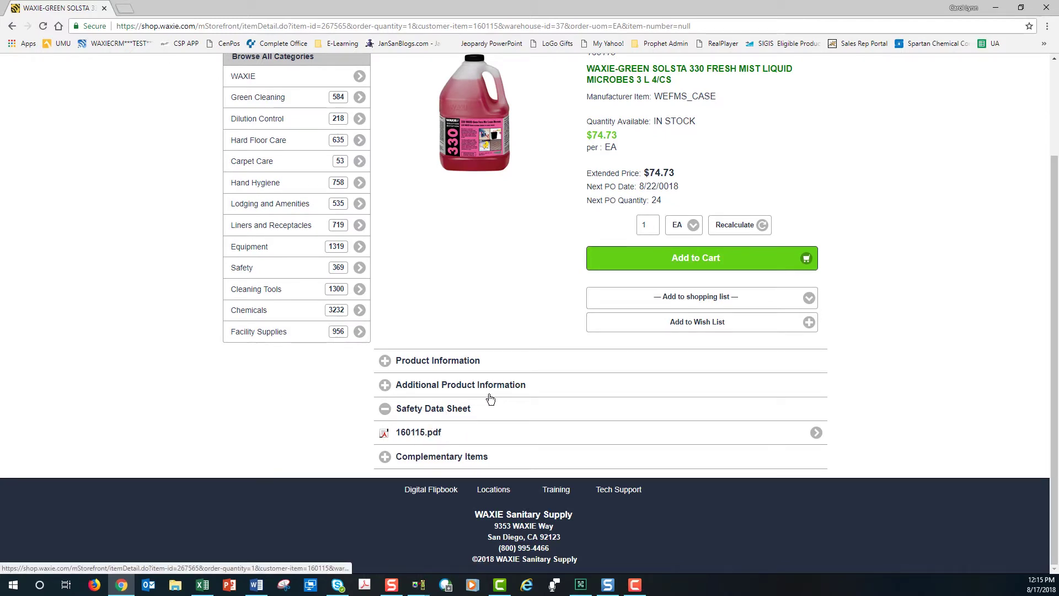
{"action": "left_click", "coordinate": [386, 433]}
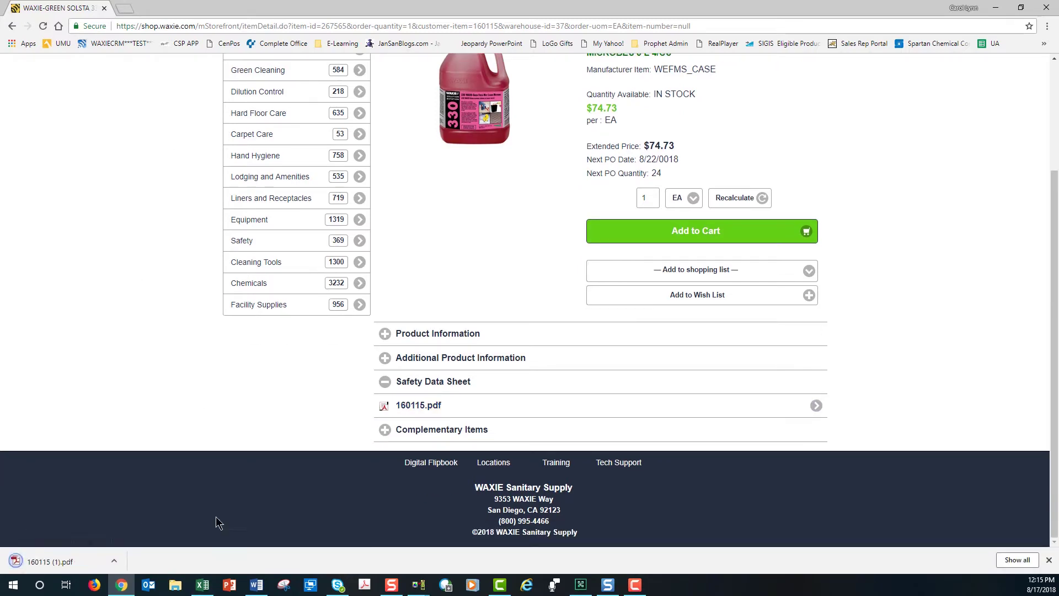
Open the downloaded 20-page safety data sheet, scroll through it, then close its tab.
{"action": "left_click", "coordinate": [39, 562]}
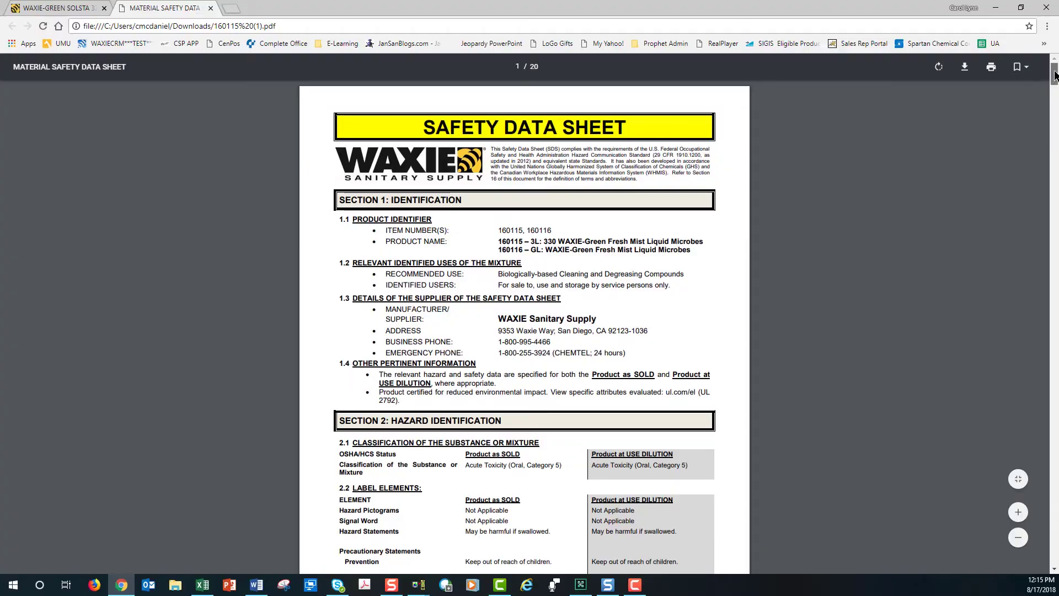
{"action": "left_click_drag", "start_coordinate": [1054, 74], "coordinate": [1054, 319]}
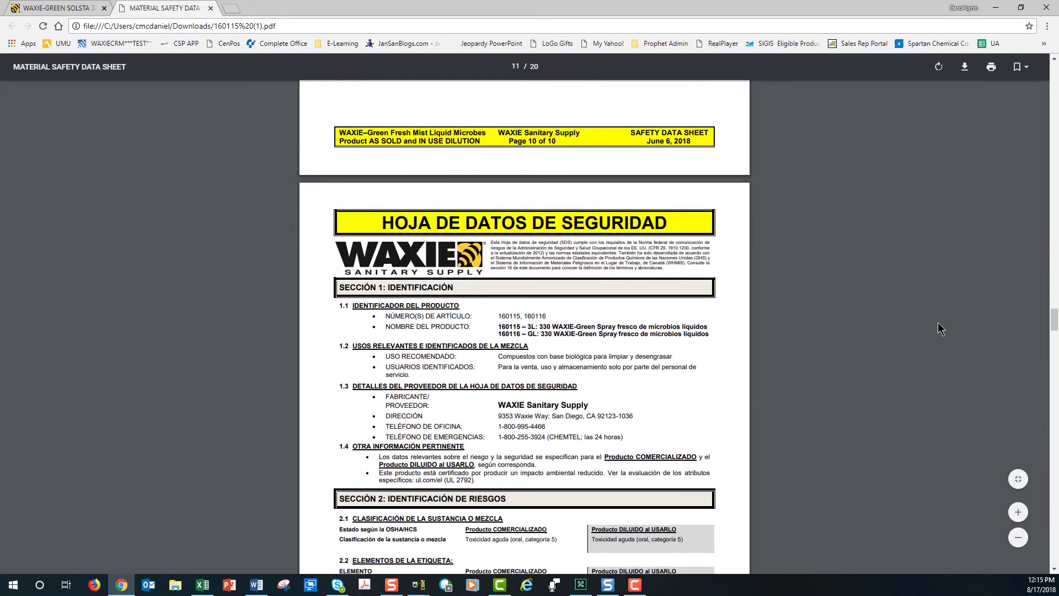
{"action": "left_click_drag", "start_coordinate": [1054, 320], "coordinate": [1019, 63]}
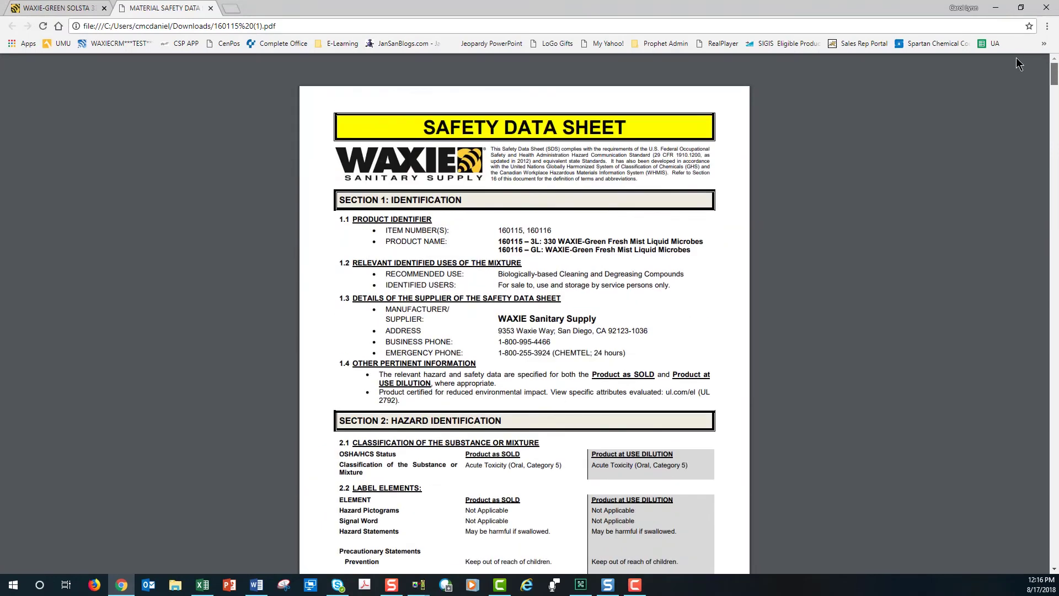
{"action": "mouse_move", "coordinate": [1016, 57]}
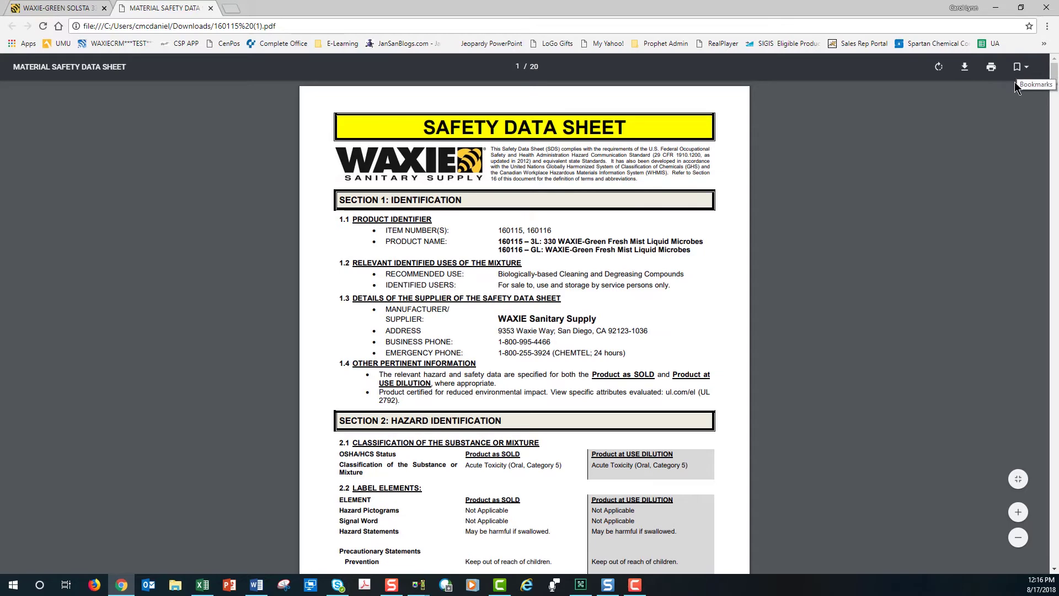
{"action": "left_click", "coordinate": [210, 9]}
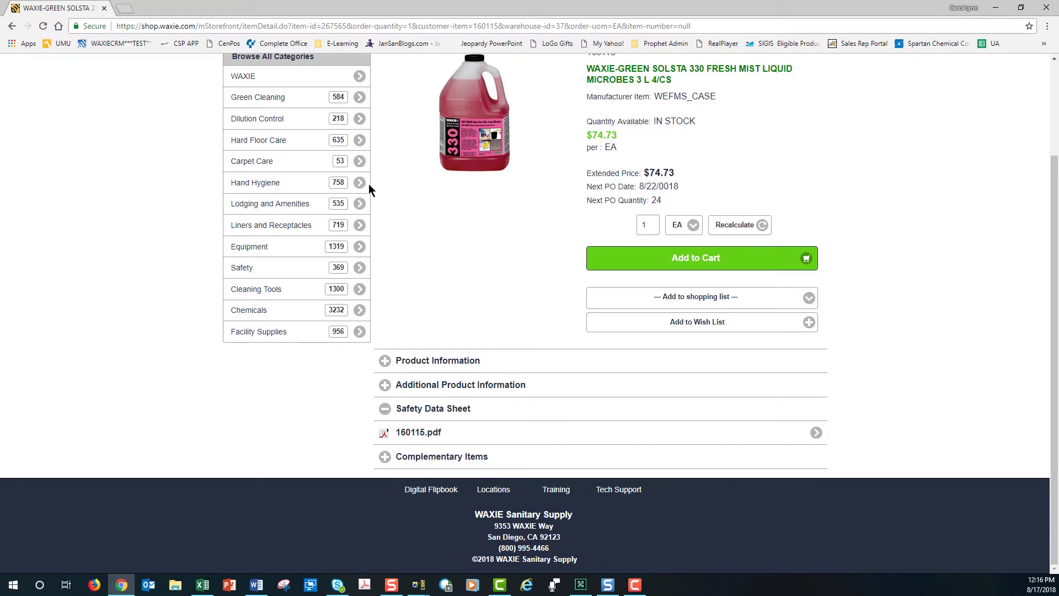
Expand Complementary Items and add 3 trigger sprayers for 24 oz and 32 oz bottles to the cart.
{"action": "left_click", "coordinate": [385, 458]}
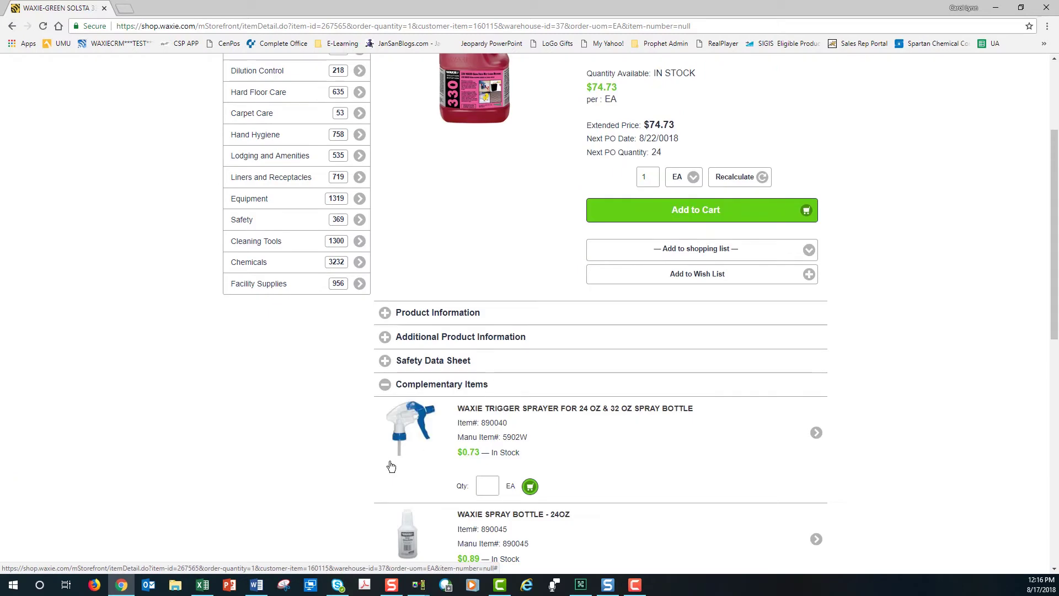
{"action": "scroll", "coordinate": [658, 440], "scroll_direction": "down", "scroll_amount": 1}
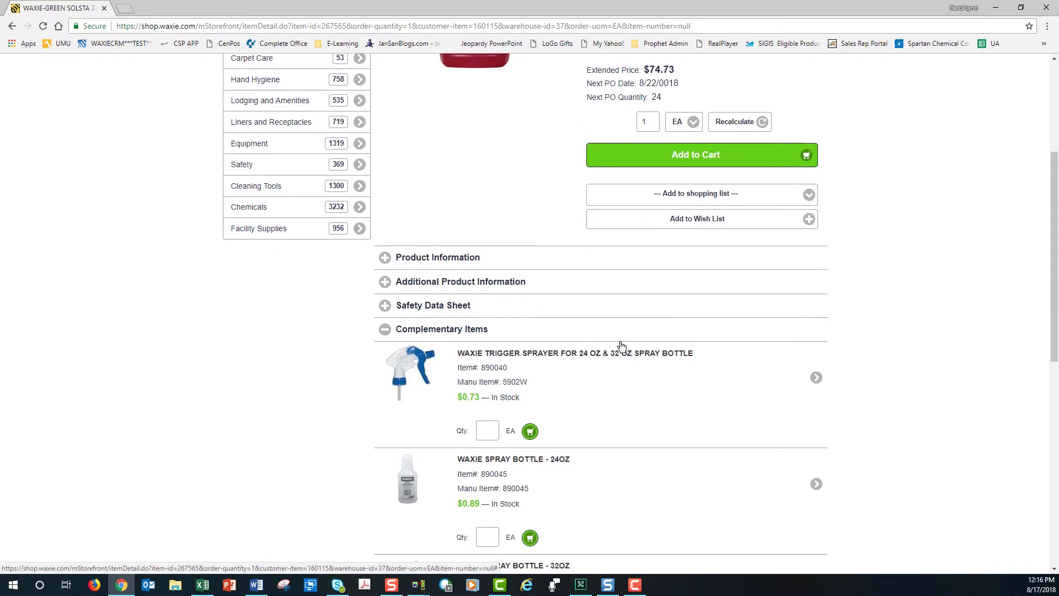
{"action": "scroll", "coordinate": [632, 407], "scroll_direction": "down", "scroll_amount": 4}
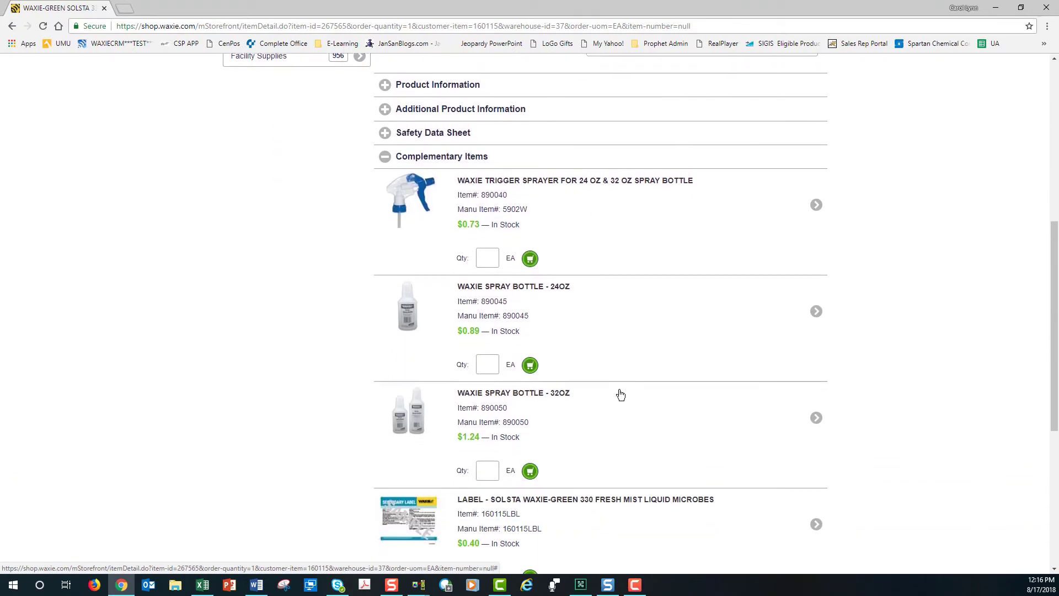
{"action": "scroll", "coordinate": [621, 392], "scroll_direction": "down", "scroll_amount": 1}
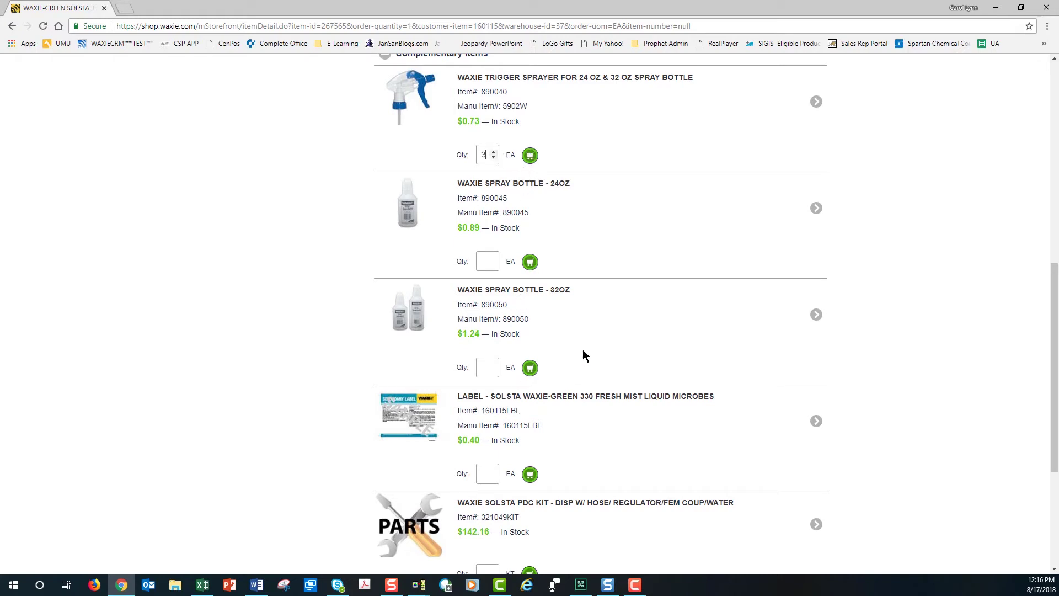
{"action": "scroll", "coordinate": [582, 351], "scroll_direction": "down", "scroll_amount": 2}
{"action": "scroll", "coordinate": [552, 293], "scroll_direction": "up", "scroll_amount": 2}
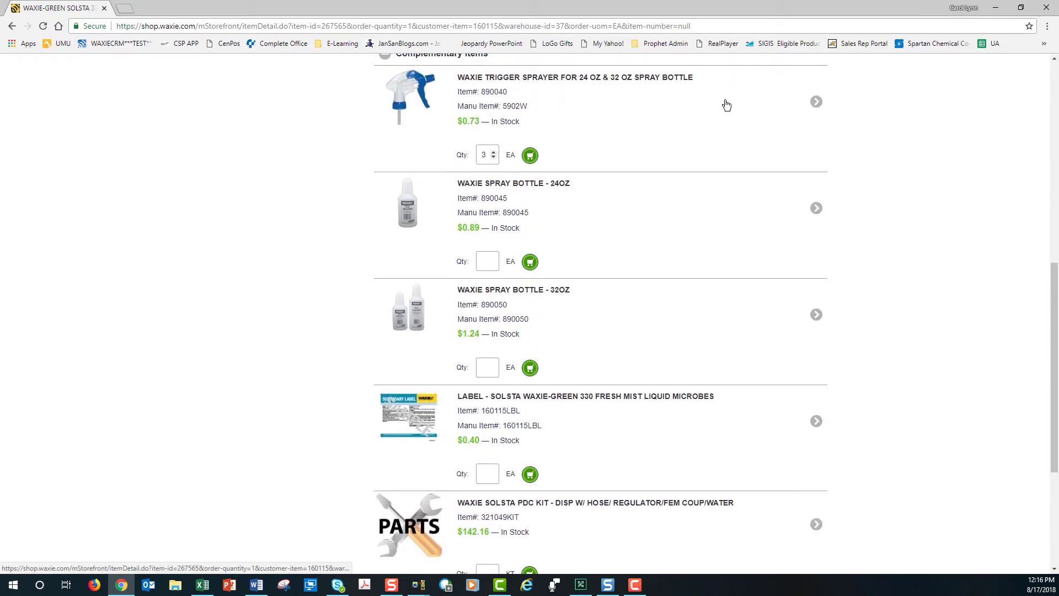
{"action": "left_click", "coordinate": [530, 156]}
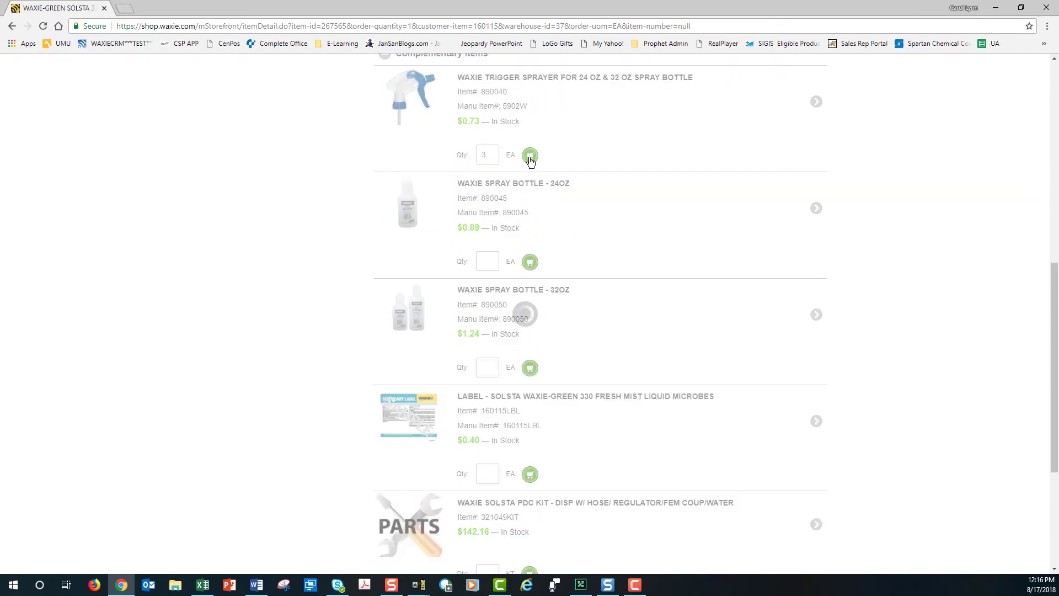
{"action": "scroll", "coordinate": [818, 238], "scroll_direction": "up", "scroll_amount": 9}
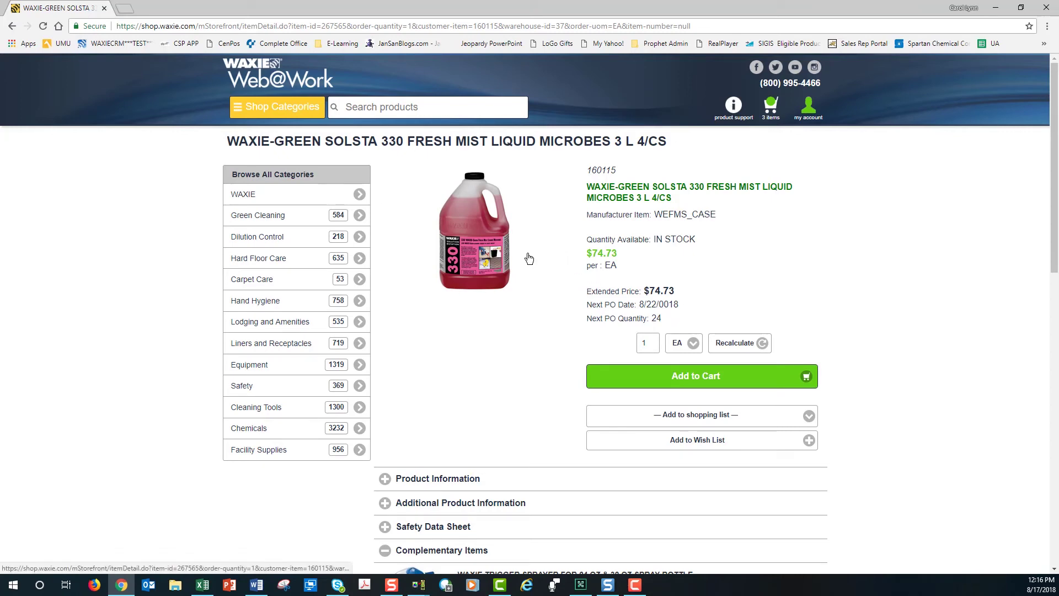
Search for item 850555 and add one case of the 3900 Clean & Soft roll towel to the cart.
{"action": "left_click", "coordinate": [361, 107]}
{"action": "type", "text": "85"}
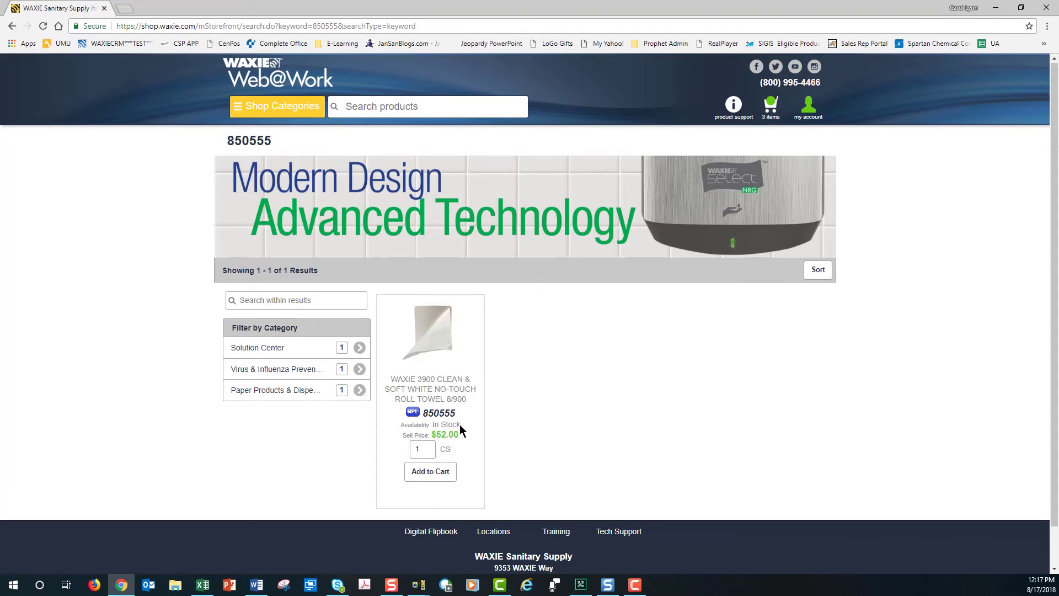
{"action": "left_click", "coordinate": [433, 473]}
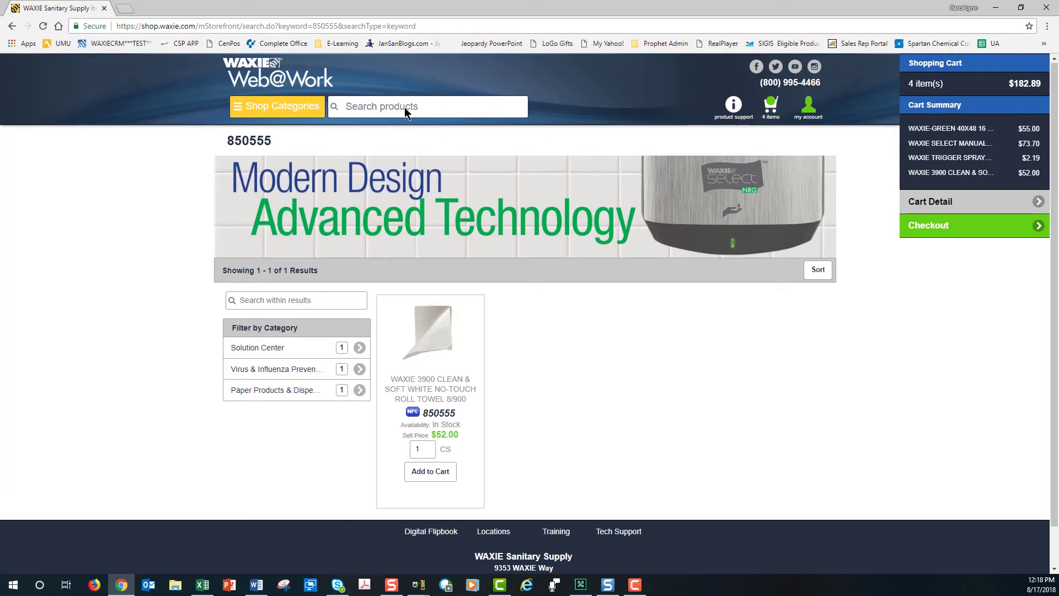
{"action": "left_click", "coordinate": [363, 102]}
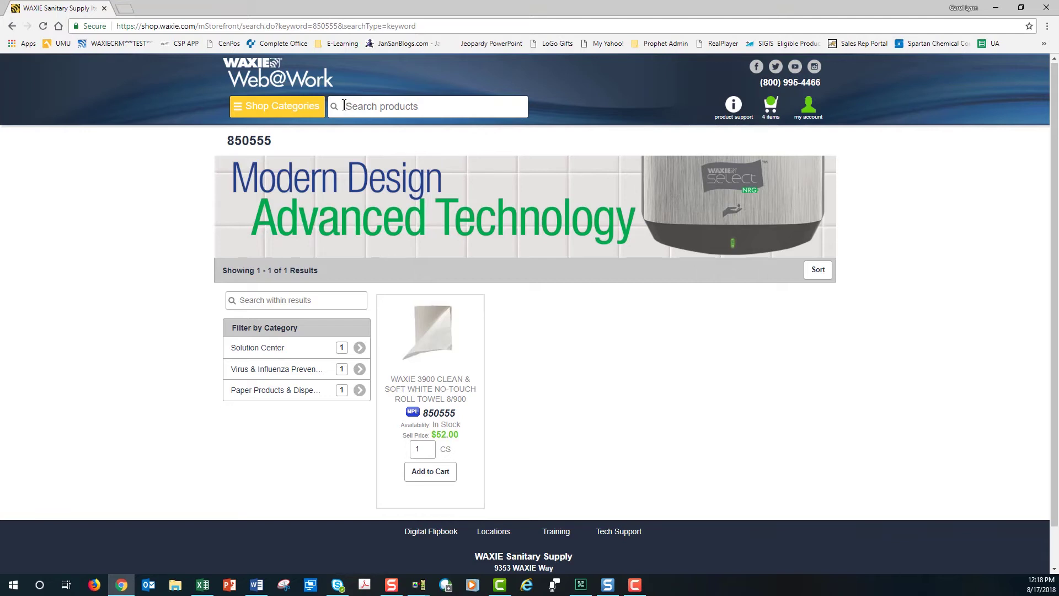
Search for B245P and open the Clean & Soft electronic no-touch towel dispenser's product page.
{"action": "type", "text": "B245P"}
{"action": "key", "text": "Return"}
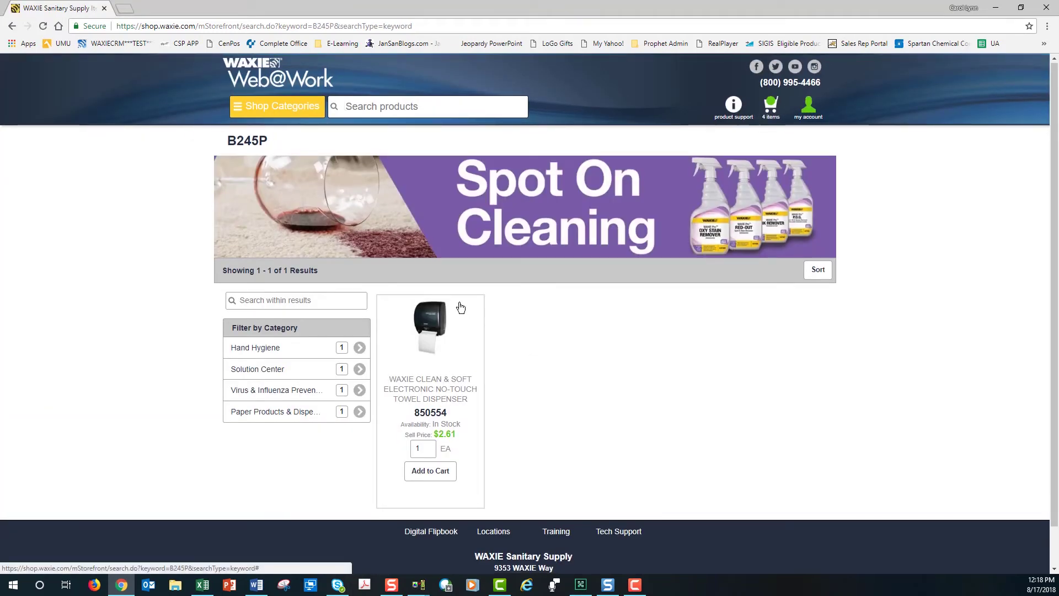
{"action": "left_click", "coordinate": [429, 321]}
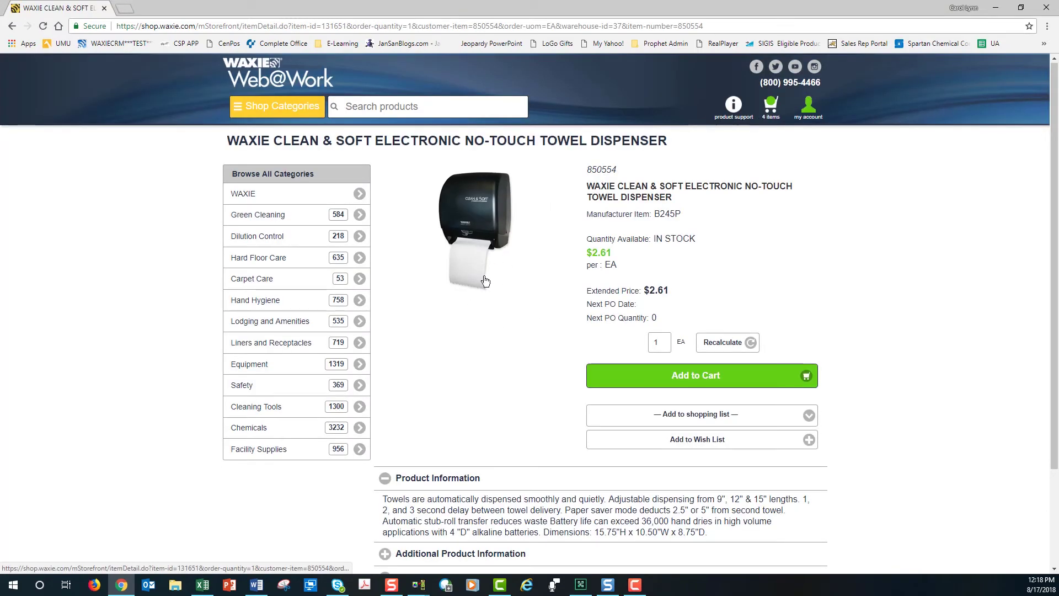
Add one Clean & Soft towel dispenser to the cart, bringing it to 5 items.
{"action": "scroll", "coordinate": [516, 405], "scroll_direction": "down", "scroll_amount": 2}
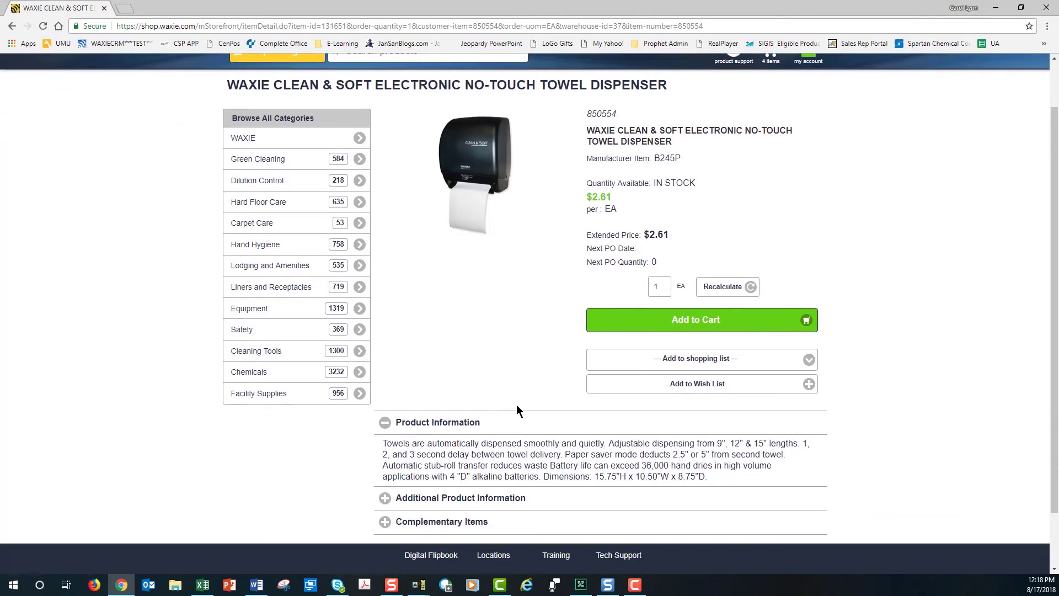
{"action": "scroll", "coordinate": [513, 405], "scroll_direction": "up", "scroll_amount": 2}
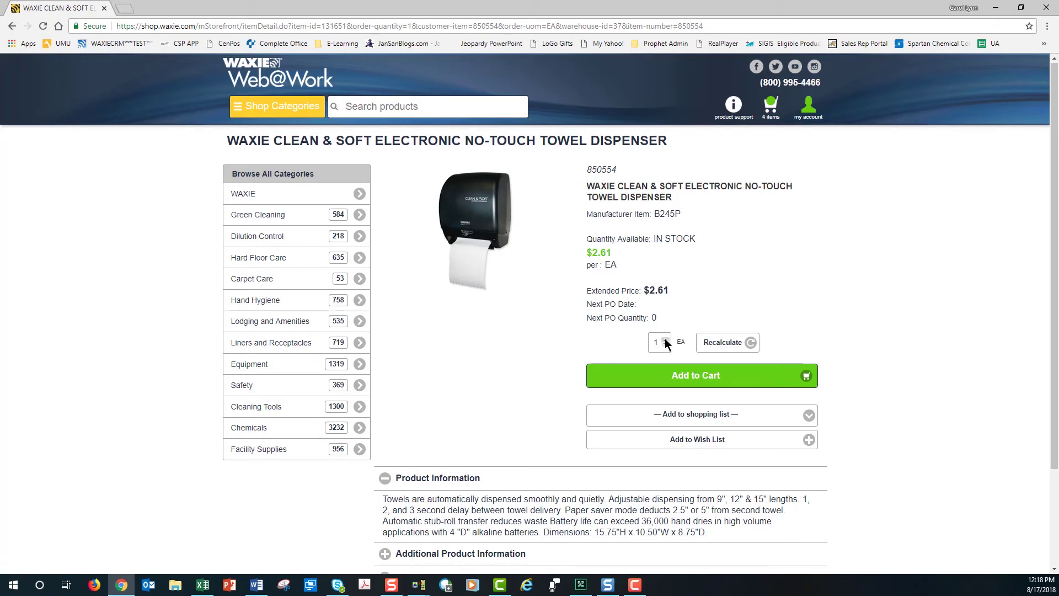
{"action": "left_click", "coordinate": [667, 379]}
Expand Shopping Lists in the account menu, then close the panel.
{"action": "mouse_move", "coordinate": [807, 109]}
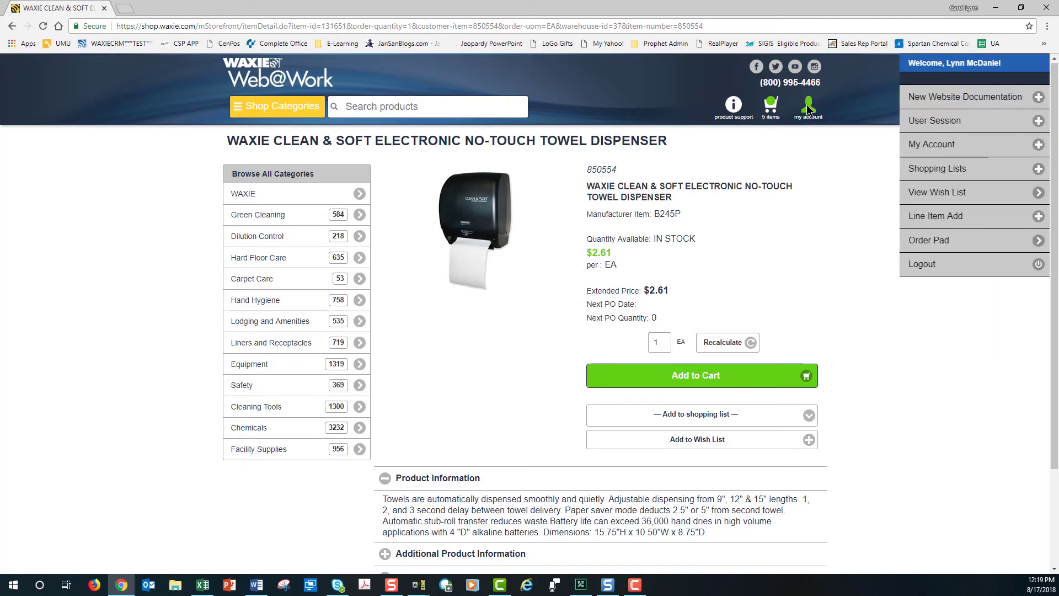
{"action": "left_click", "coordinate": [927, 169]}
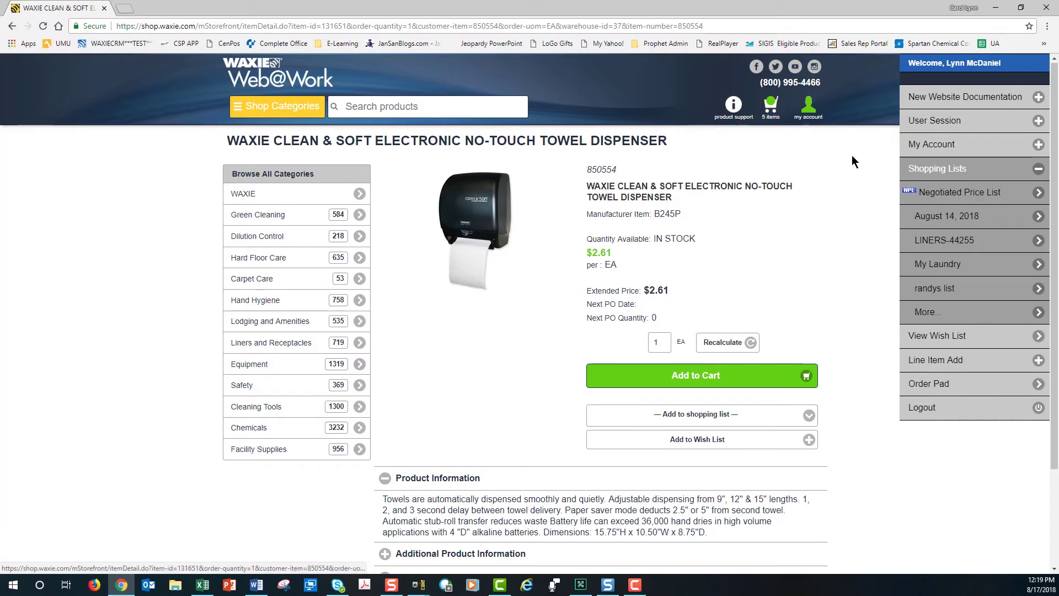
{"action": "left_click", "coordinate": [870, 166]}
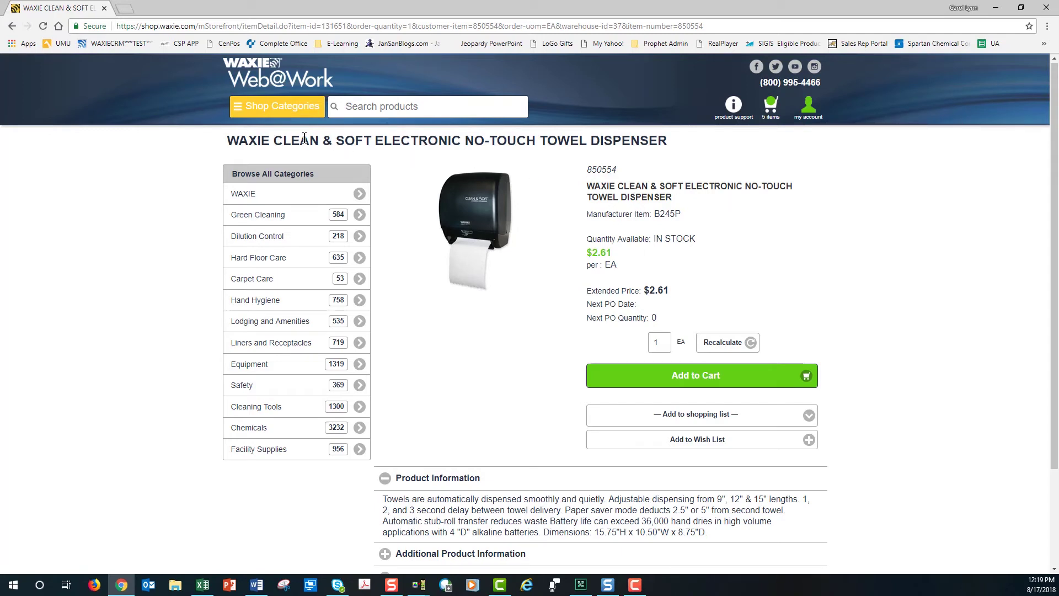
Glance at the Shop Categories menu, then open the account panel listing saved shopping lists.
{"action": "left_click", "coordinate": [263, 107]}
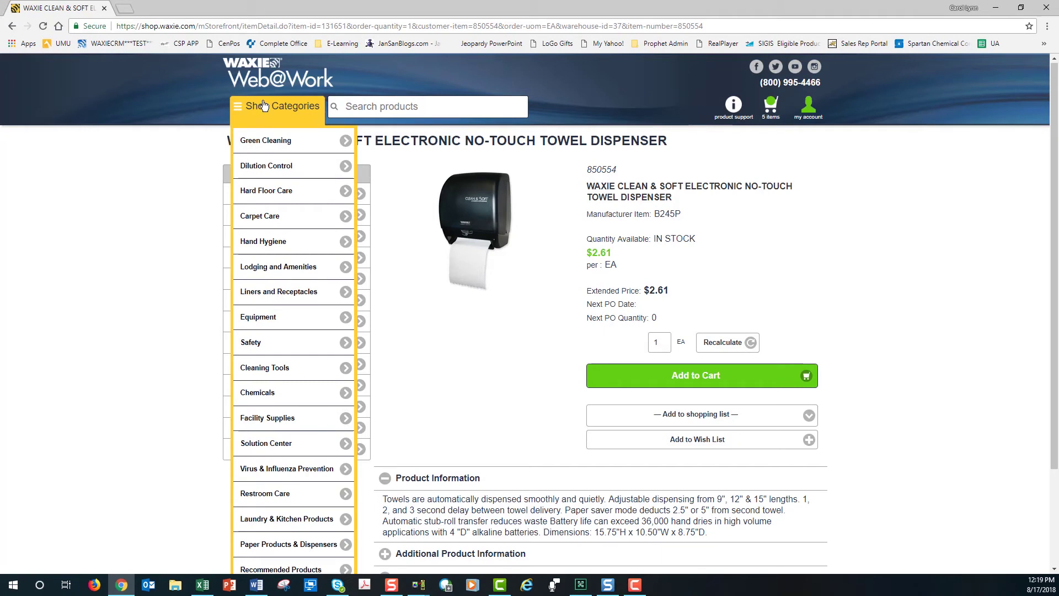
{"action": "mouse_move", "coordinate": [266, 228]}
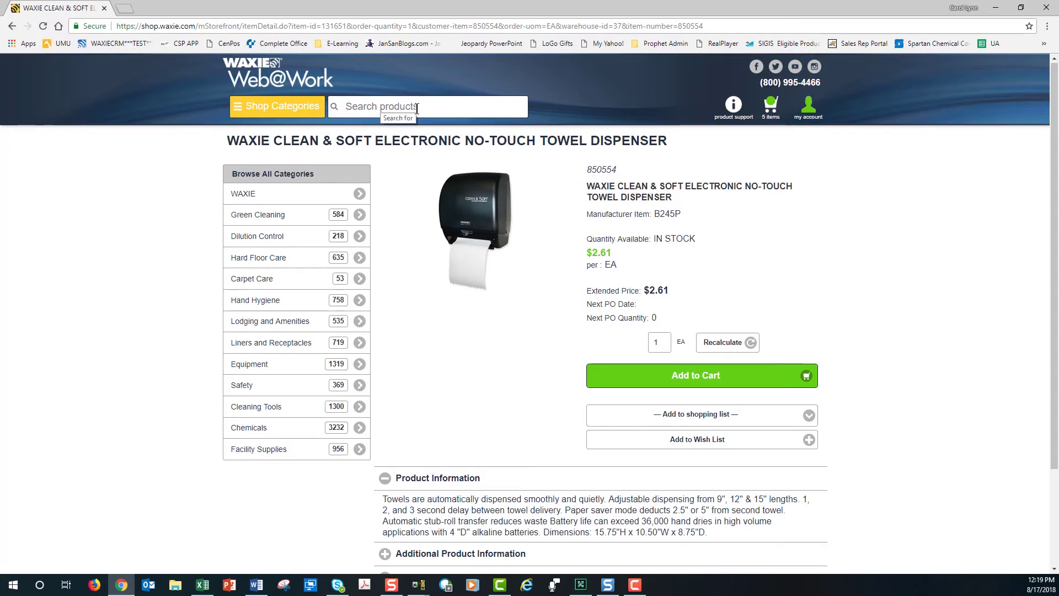
{"action": "left_click", "coordinate": [809, 111]}
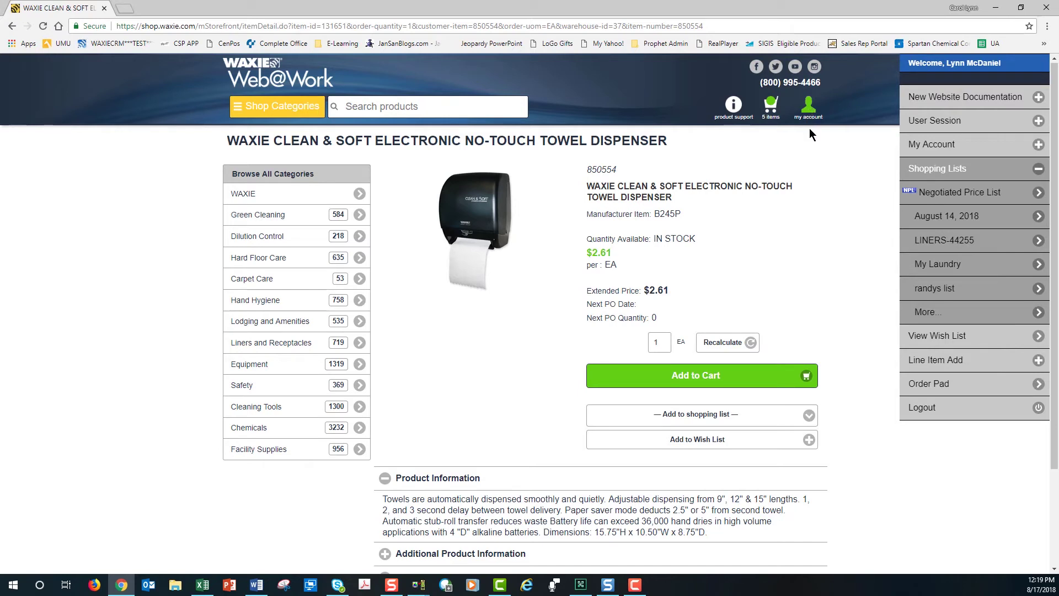
Quick-add item 320024, quantity 2, unit GL via Line Item Add, bringing the cart to 6 items.
{"action": "left_click", "coordinate": [927, 360]}
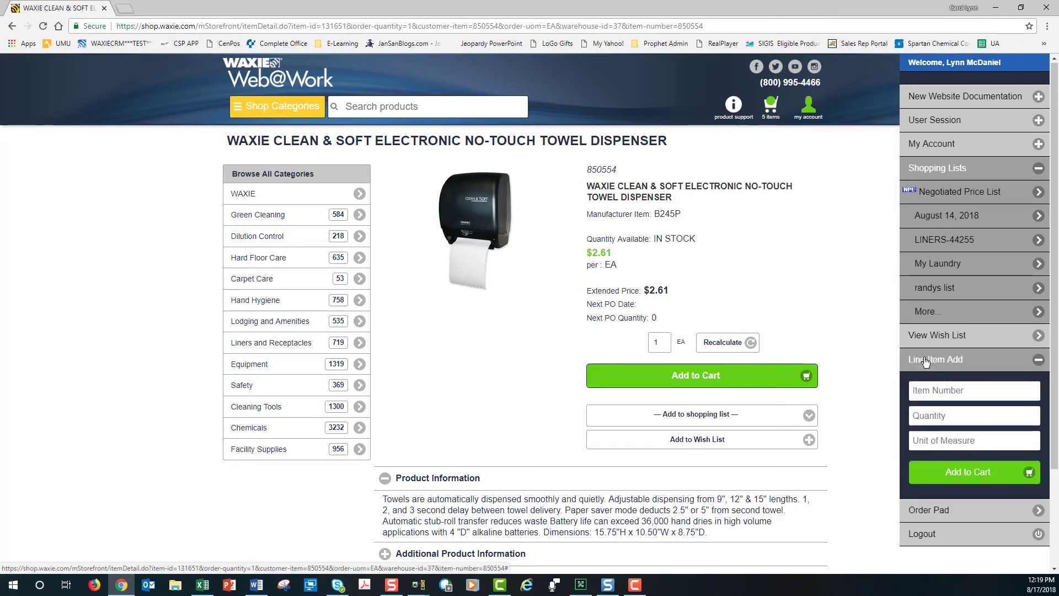
{"action": "left_click", "coordinate": [941, 393]}
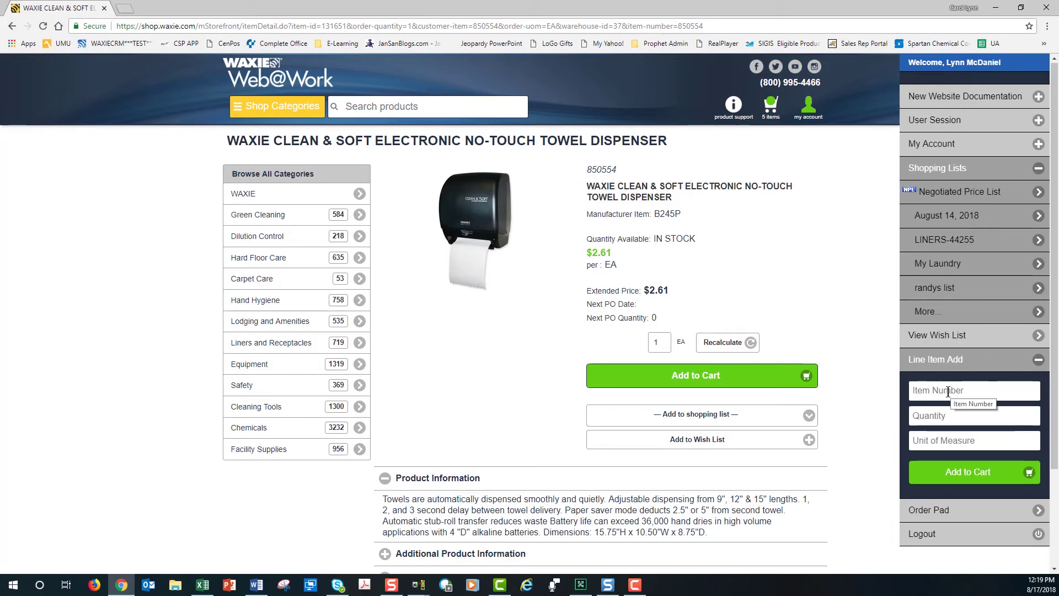
{"action": "type", "text": "3"}
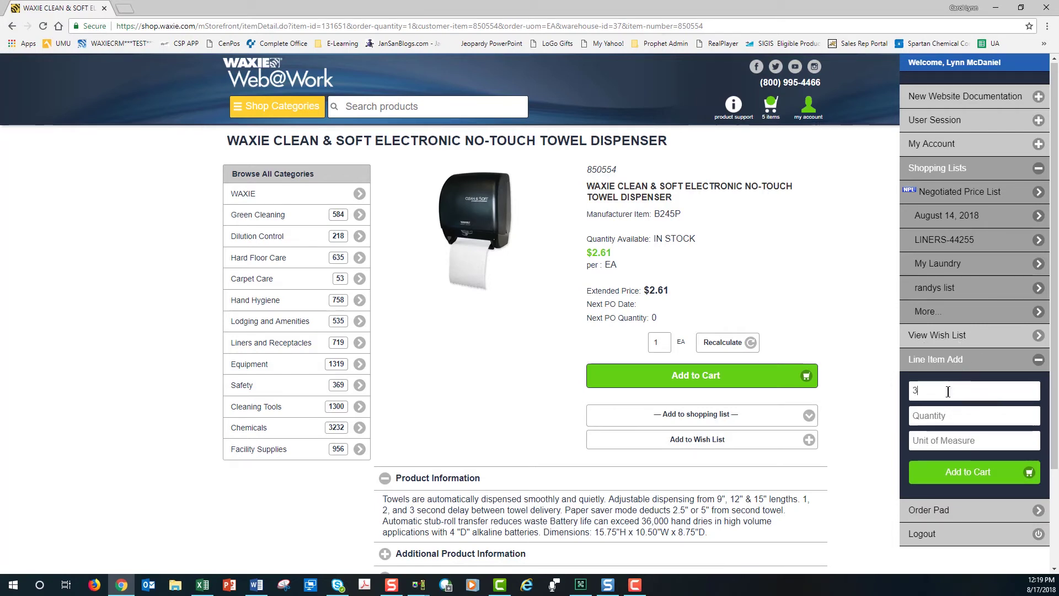
{"action": "type", "text": "20024"}
{"action": "left_click", "coordinate": [923, 417]}
{"action": "left_click", "coordinate": [1032, 413]}
{"action": "left_click", "coordinate": [1032, 413]}
{"action": "left_click", "coordinate": [1031, 411]}
{"action": "left_click", "coordinate": [917, 443]}
{"action": "type", "text": "gl"}
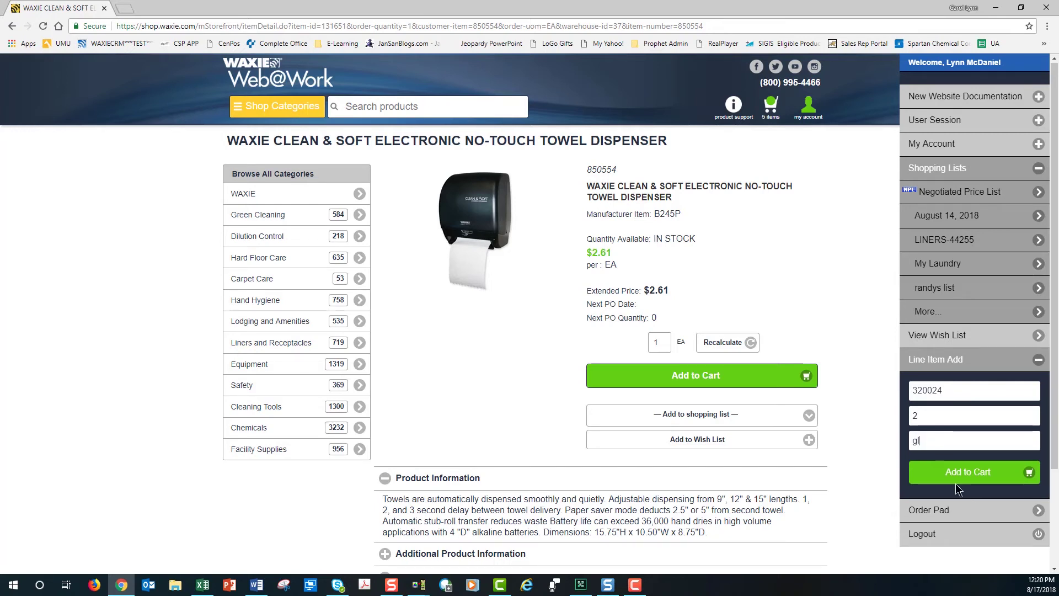
{"action": "left_click", "coordinate": [948, 478]}
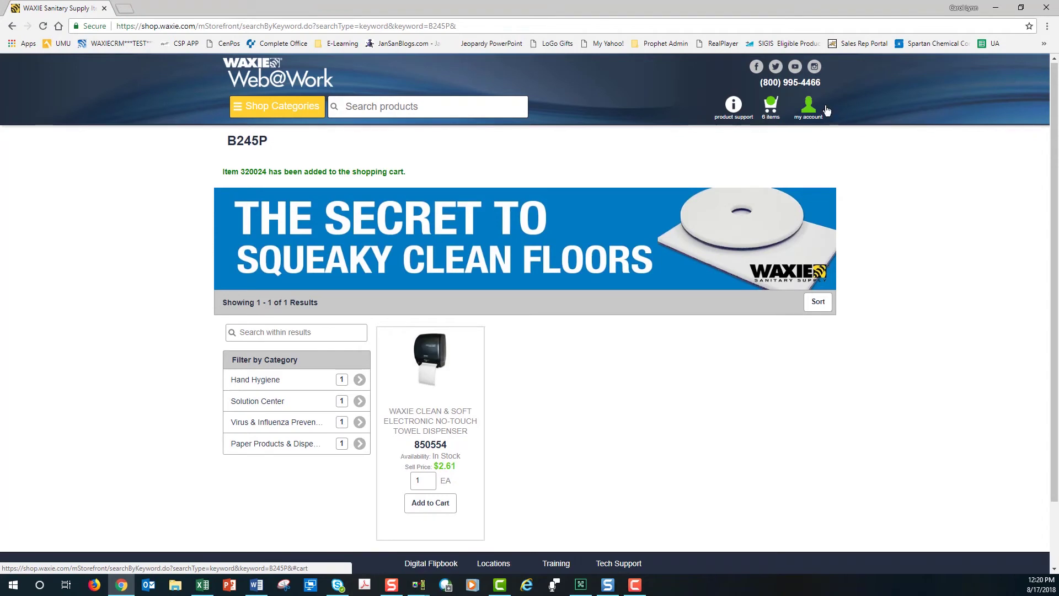
{"action": "left_click", "coordinate": [809, 110]}
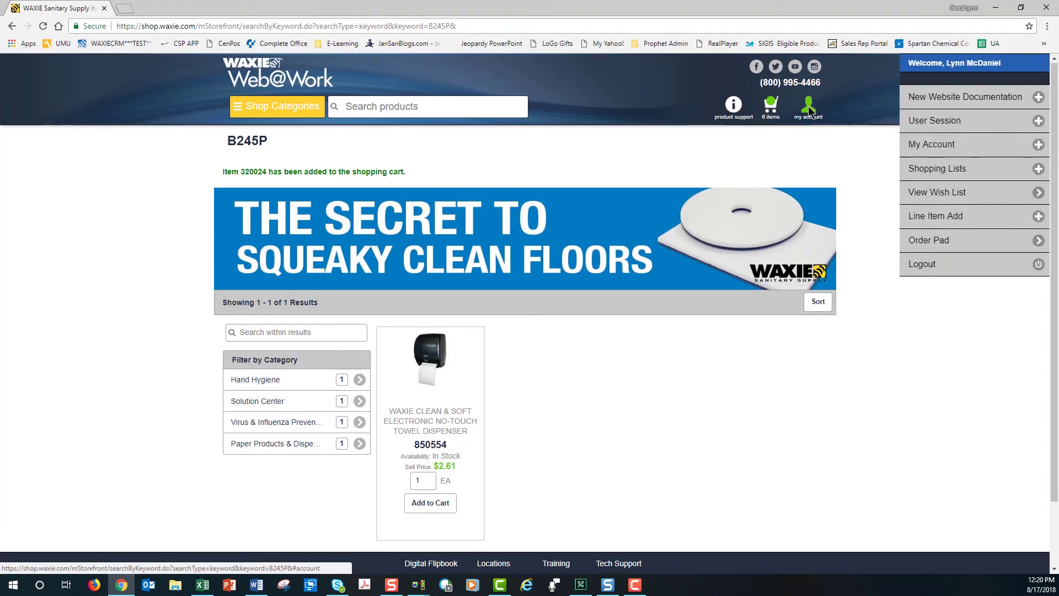
On the Order Pad, enter item 850232 with unit CS in the first row.
{"action": "left_click", "coordinate": [930, 242]}
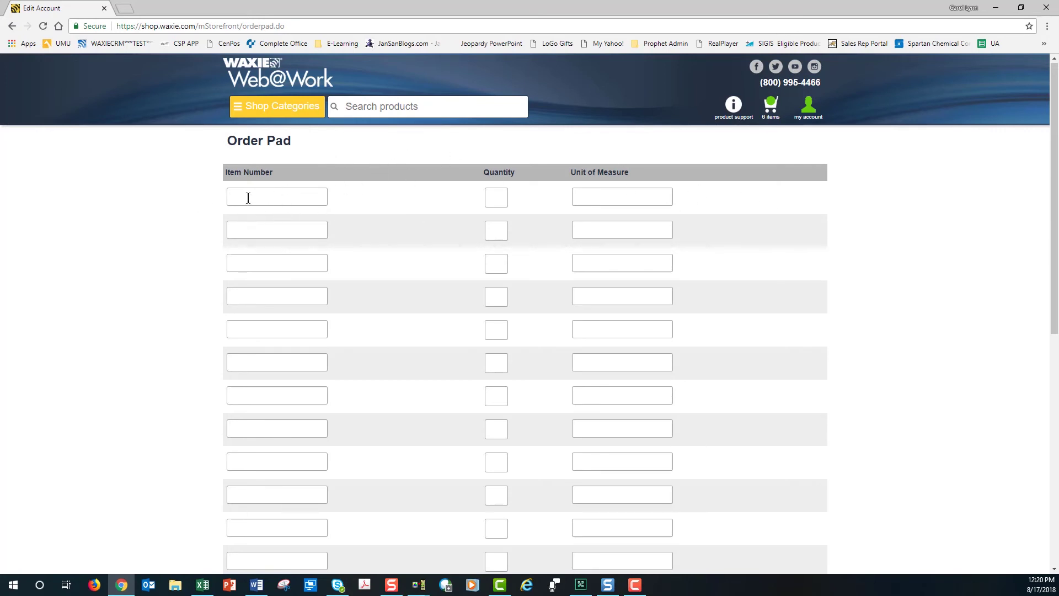
{"action": "type", "text": "850262"}
{"action": "key", "text": "Tab"}
{"action": "key", "text": "Tab"}
{"action": "type", "text": "cs"}
Add rows for item 851530 (2 CS) and item 791265, then submit all three to the cart.
{"action": "key", "text": "Tab"}
{"action": "type", "text": "851530"}
{"action": "key", "text": "Tab"}
{"action": "type", "text": "2"}
{"action": "key", "text": "Tab"}
{"action": "type", "text": "cs"}
{"action": "key", "text": "Tab"}
{"action": "type", "text": "791265"}
{"action": "key", "text": "Tab"}
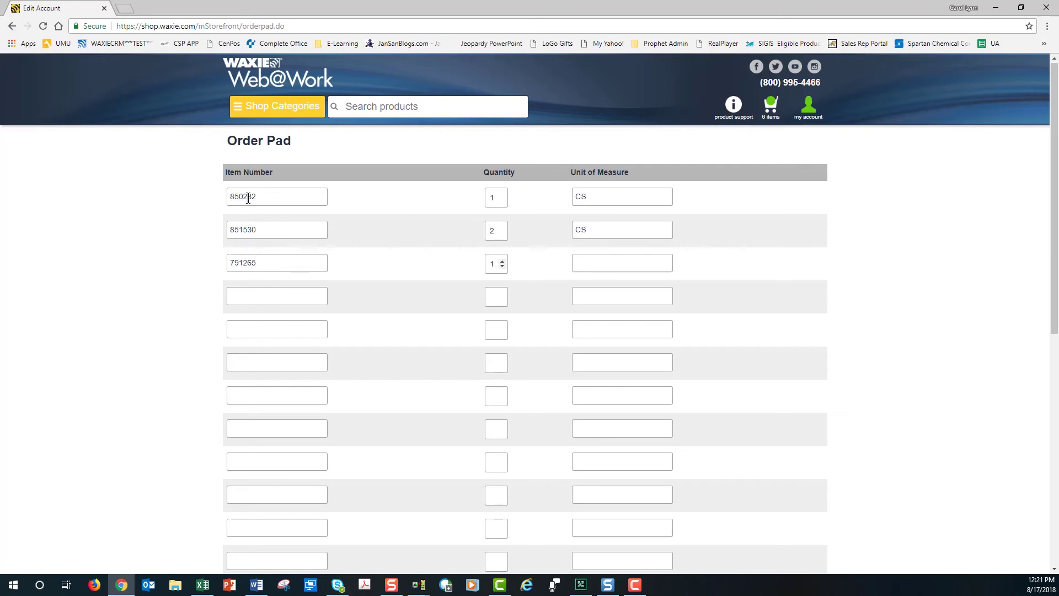
{"action": "key", "text": "Tab"}
{"action": "key", "text": "Return"}
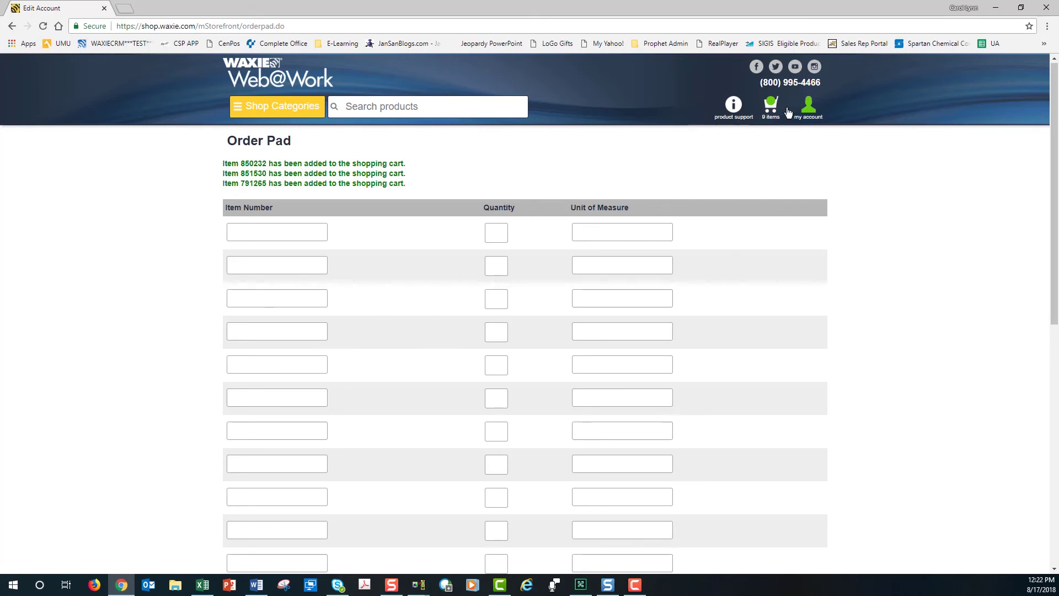
Open the full shopping cart, totaling $416.96, and review its items, including item 701100.
{"action": "left_click", "coordinate": [770, 113]}
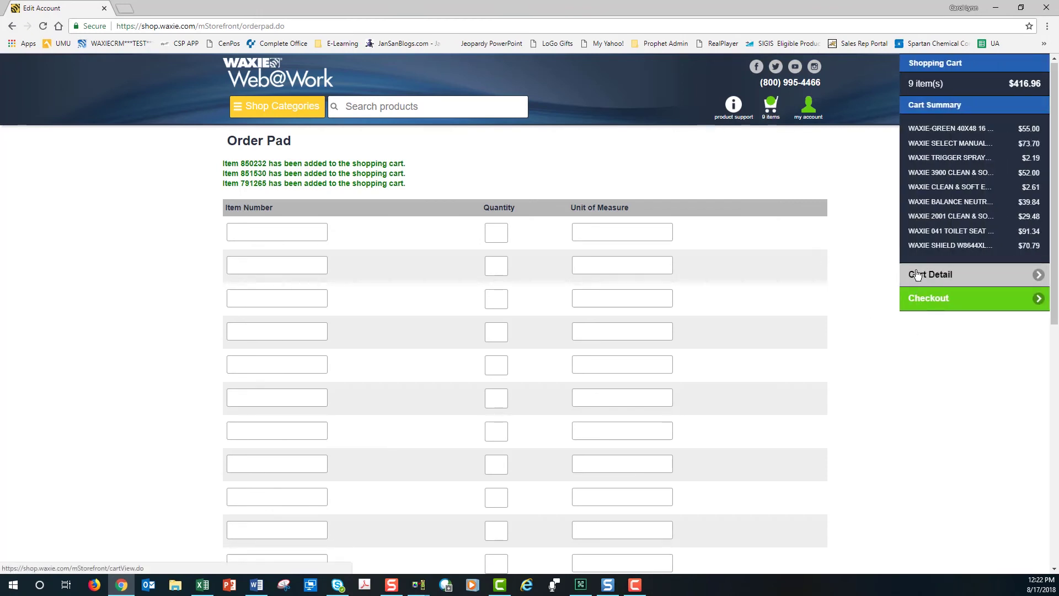
{"action": "left_click", "coordinate": [922, 276]}
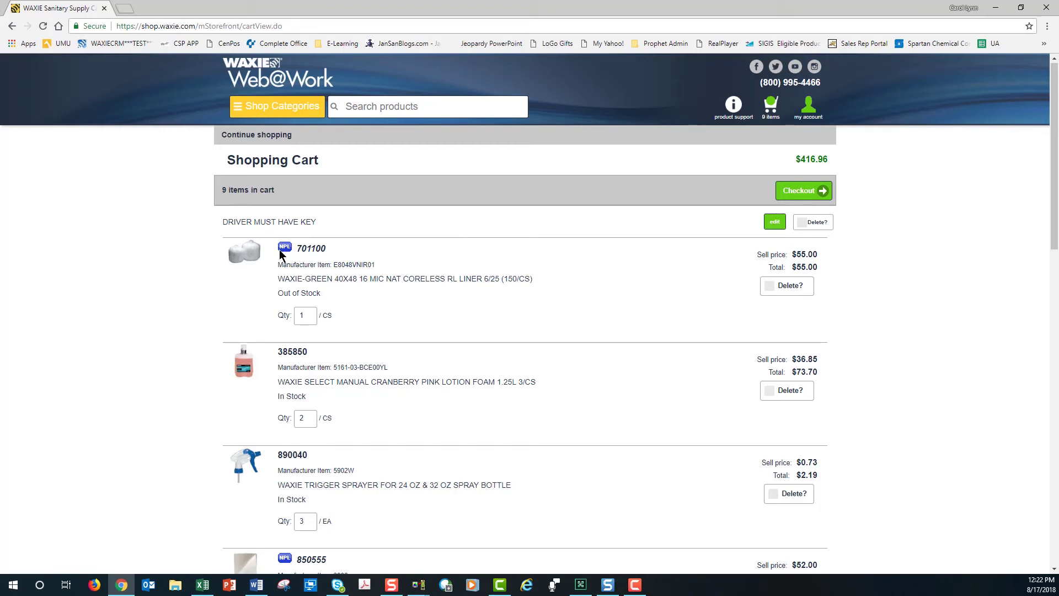
{"action": "scroll", "coordinate": [331, 353], "scroll_direction": "down", "scroll_amount": 2}
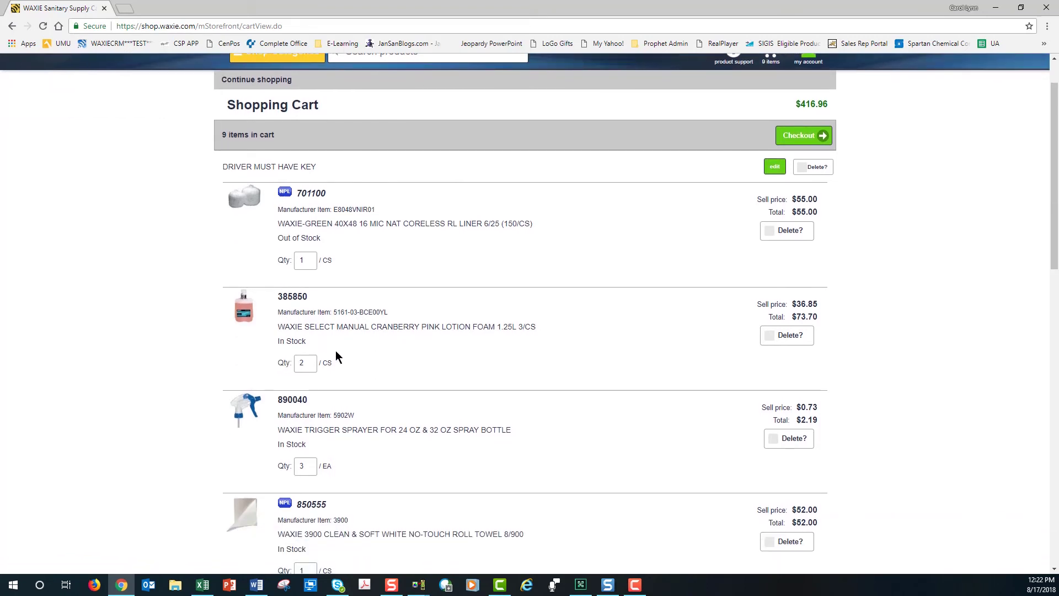
{"action": "scroll", "coordinate": [331, 345], "scroll_direction": "down", "scroll_amount": 3}
{"action": "scroll", "coordinate": [329, 220], "scroll_direction": "up", "scroll_amount": 4}
{"action": "scroll", "coordinate": [379, 266], "scroll_direction": "down", "scroll_amount": 10}
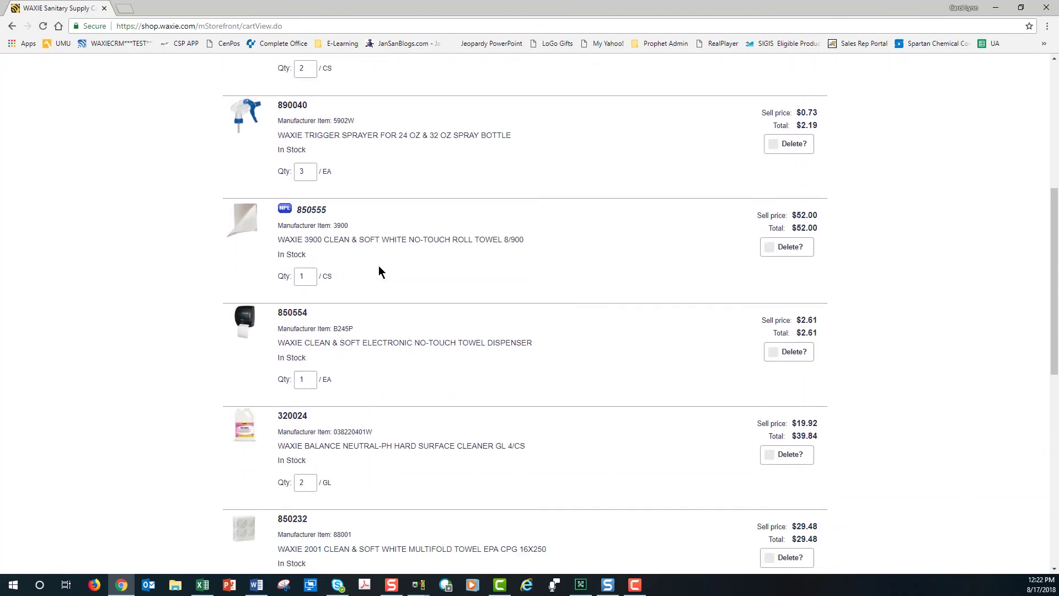
{"action": "scroll", "coordinate": [378, 266], "scroll_direction": "down", "scroll_amount": 5}
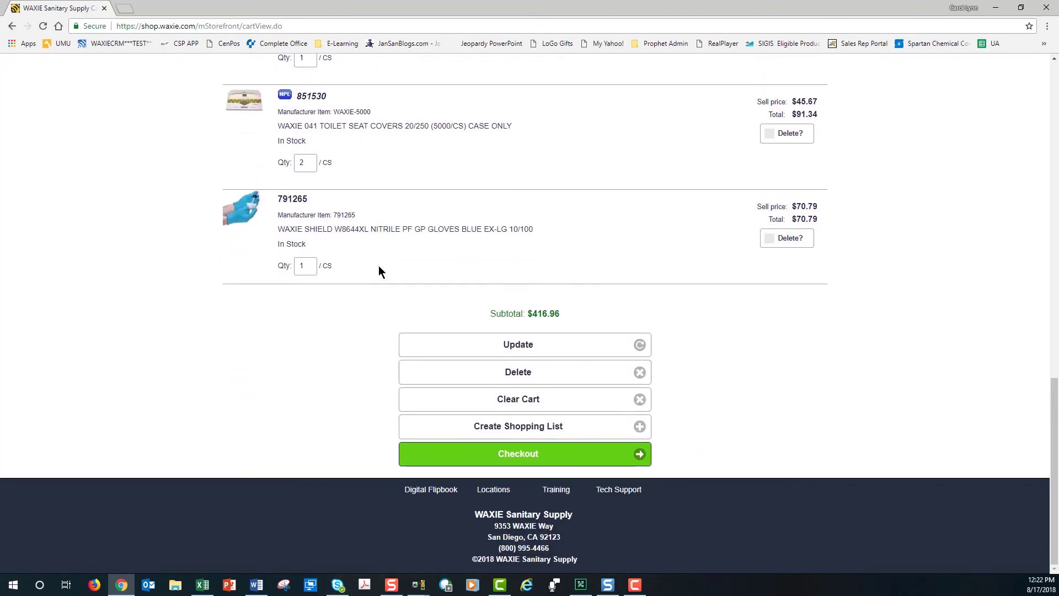
{"action": "scroll", "coordinate": [379, 266], "scroll_direction": "up", "scroll_amount": 10}
{"action": "scroll", "coordinate": [336, 177], "scroll_direction": "up", "scroll_amount": 5}
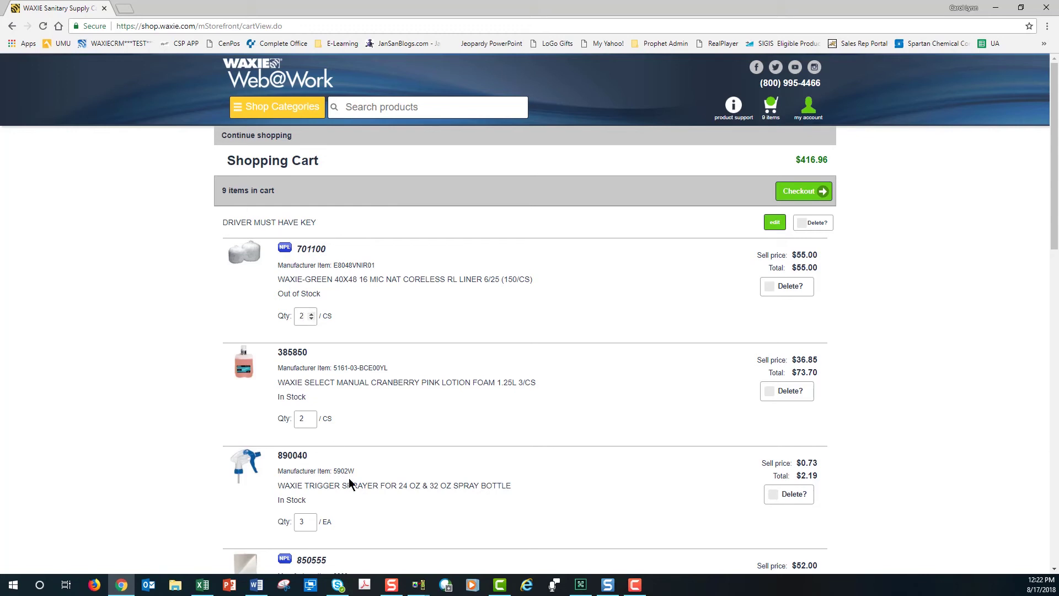
Lower item 385850's quantity to 1 case and update the cart.
{"action": "left_click", "coordinate": [311, 421]}
{"action": "scroll", "coordinate": [630, 419], "scroll_direction": "down", "scroll_amount": 10}
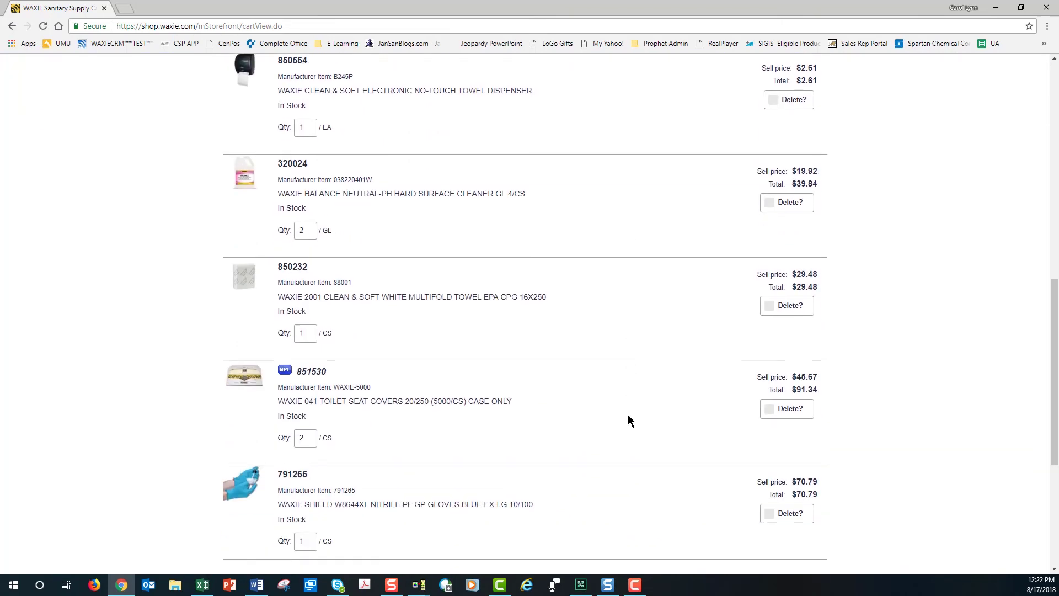
{"action": "scroll", "coordinate": [630, 421], "scroll_direction": "down", "scroll_amount": 4}
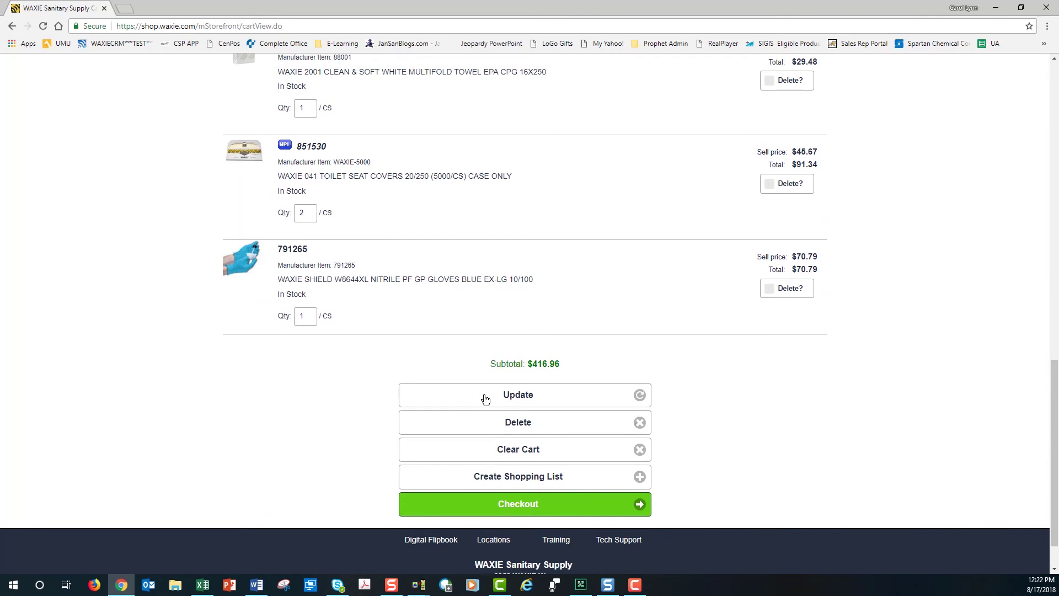
{"action": "left_click", "coordinate": [485, 399]}
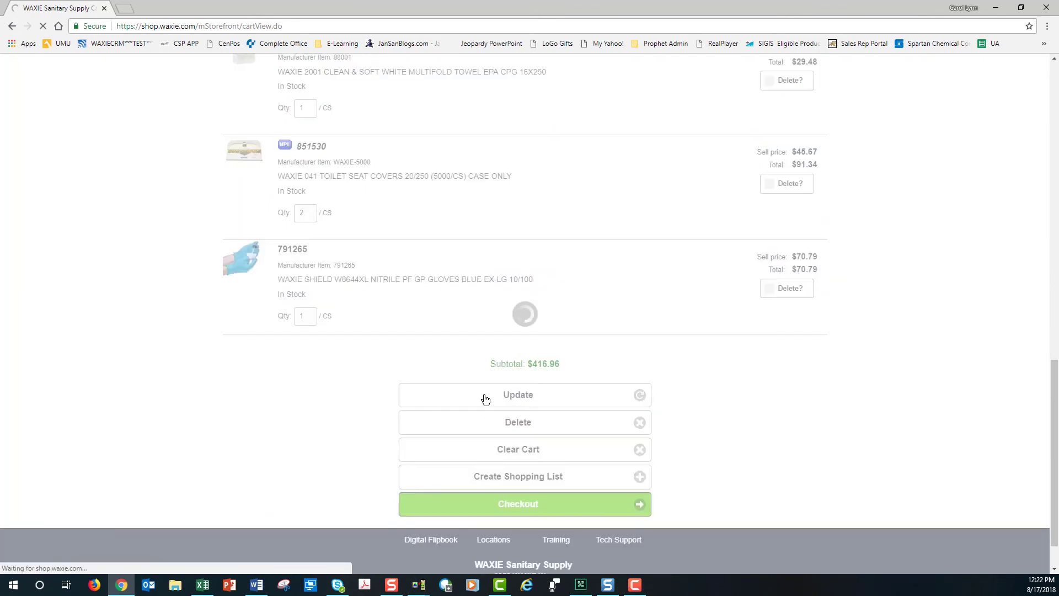
Delete item 850554 from the cart, leaving 8 items totaling $432.50.
{"action": "scroll", "coordinate": [439, 394], "scroll_direction": "down", "scroll_amount": 2}
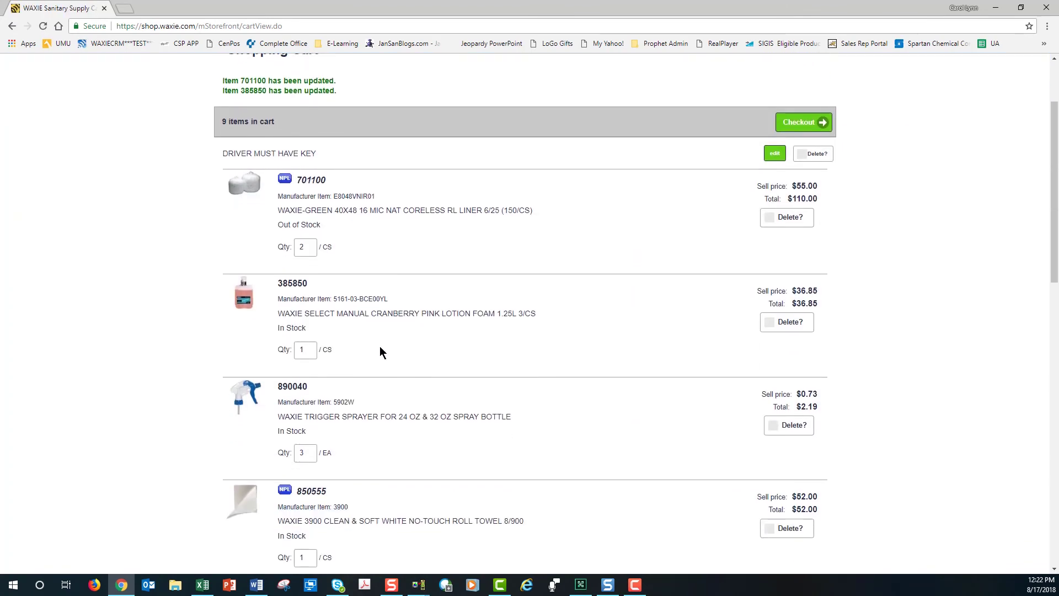
{"action": "scroll", "coordinate": [461, 412], "scroll_direction": "down", "scroll_amount": 3}
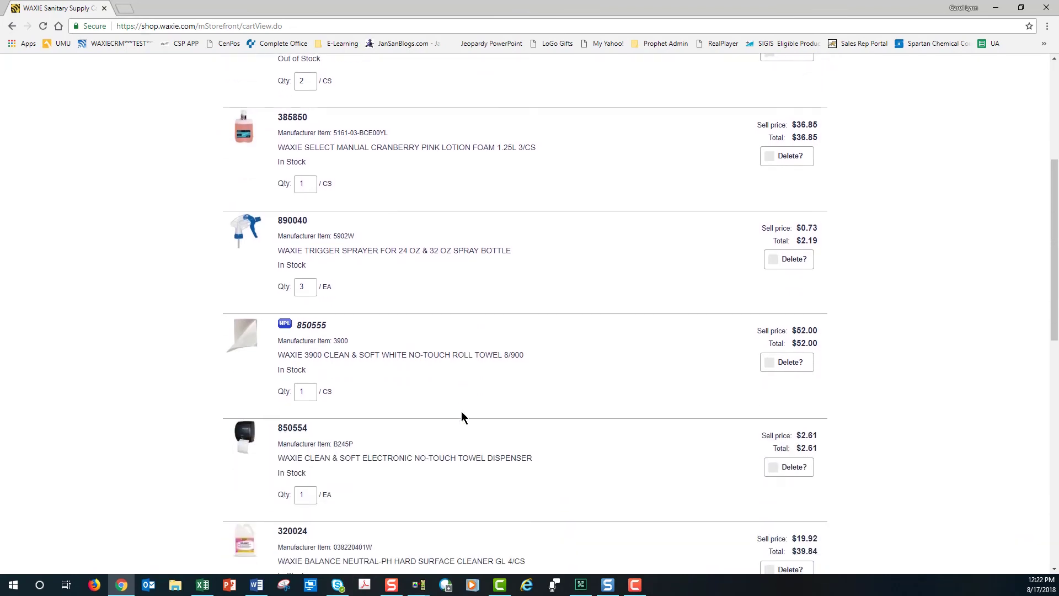
{"action": "scroll", "coordinate": [461, 412], "scroll_direction": "down", "scroll_amount": 1}
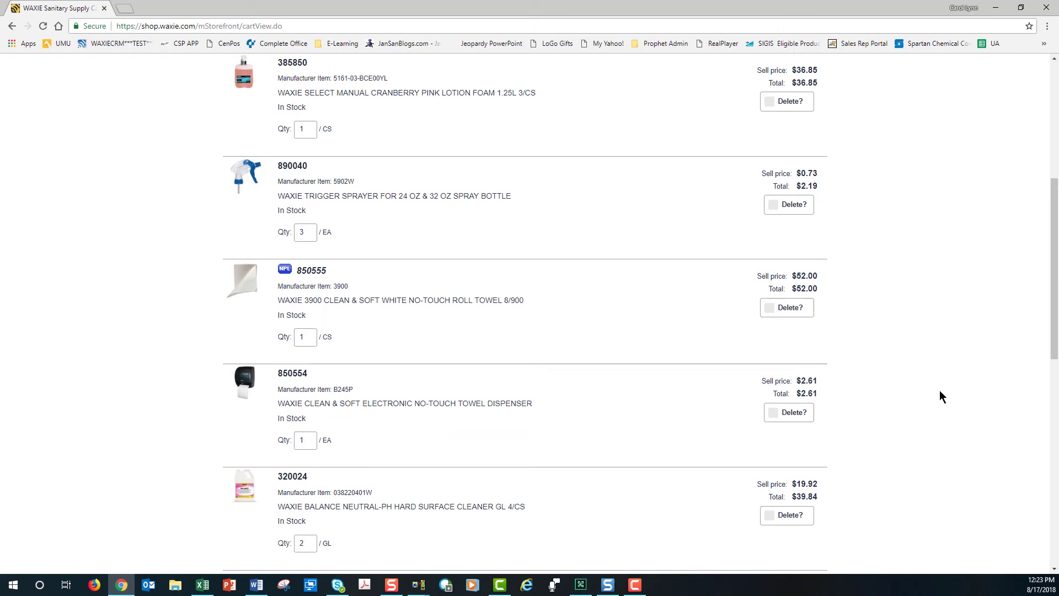
{"action": "left_click", "coordinate": [774, 413]}
{"action": "scroll", "coordinate": [533, 433], "scroll_direction": "down", "scroll_amount": 10}
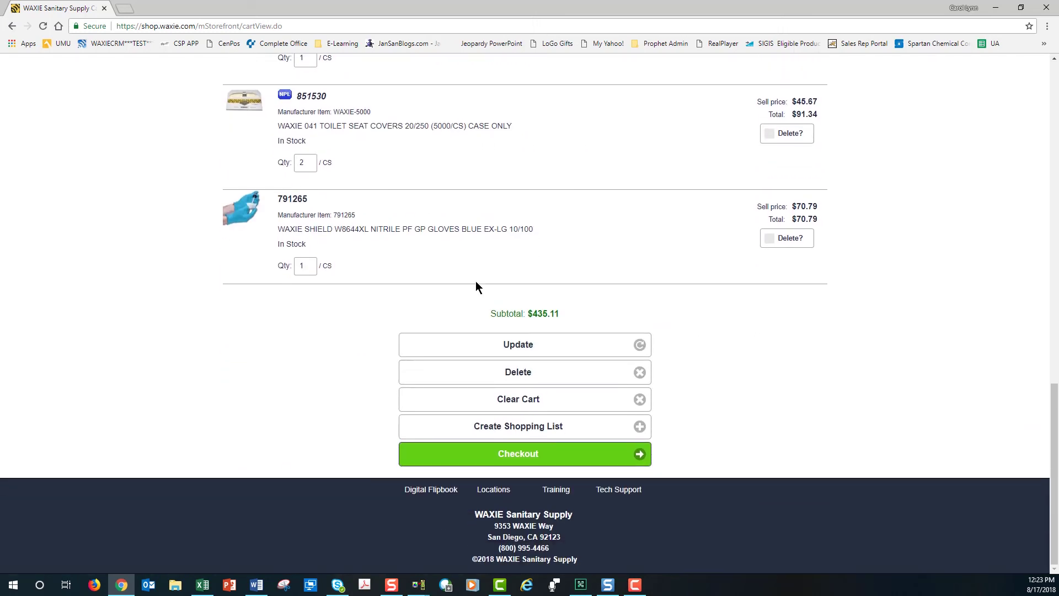
{"action": "left_click", "coordinate": [505, 375]}
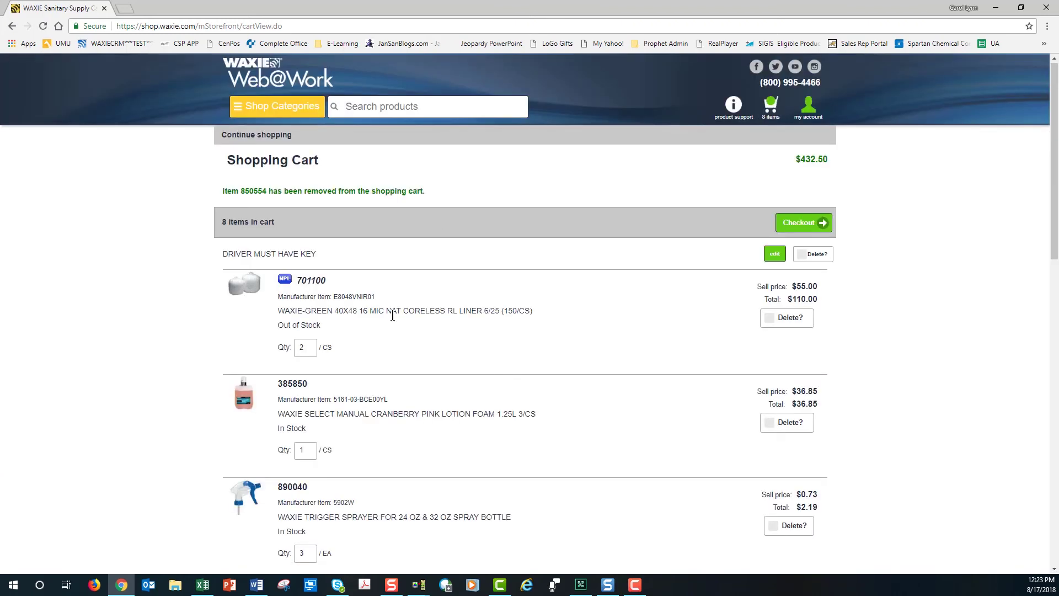
{"action": "scroll", "coordinate": [522, 303], "scroll_direction": "down", "scroll_amount": 9}
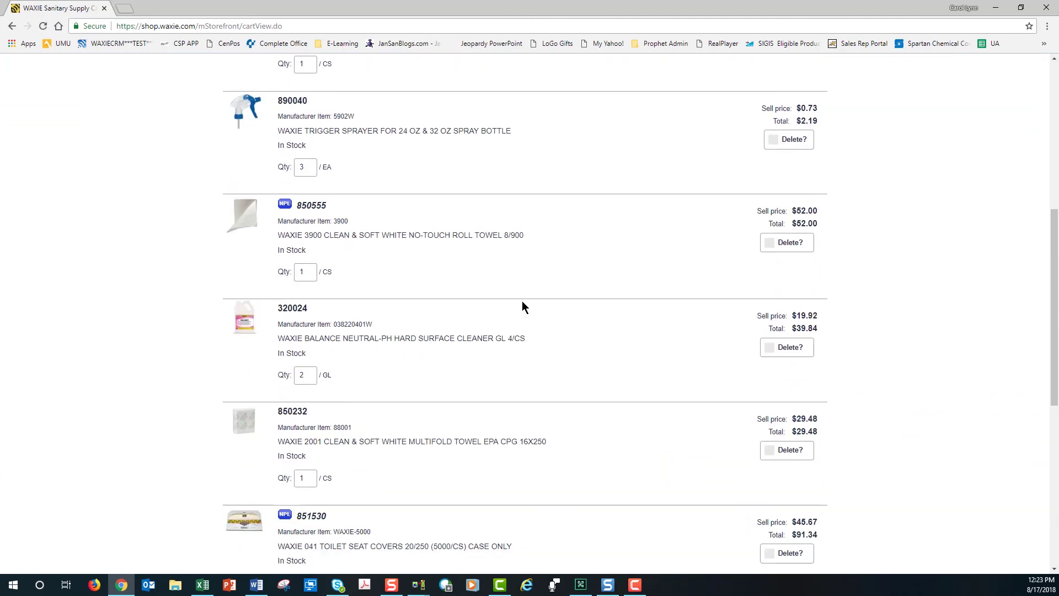
{"action": "scroll", "coordinate": [522, 307], "scroll_direction": "down", "scroll_amount": 3}
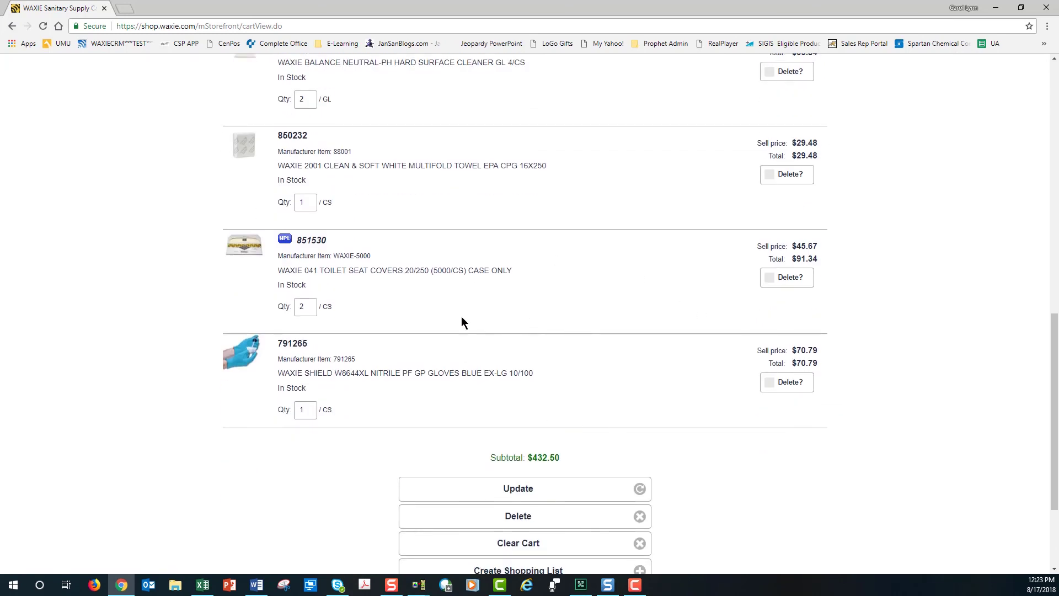
{"action": "scroll", "coordinate": [546, 301], "scroll_direction": "up", "scroll_amount": 4}
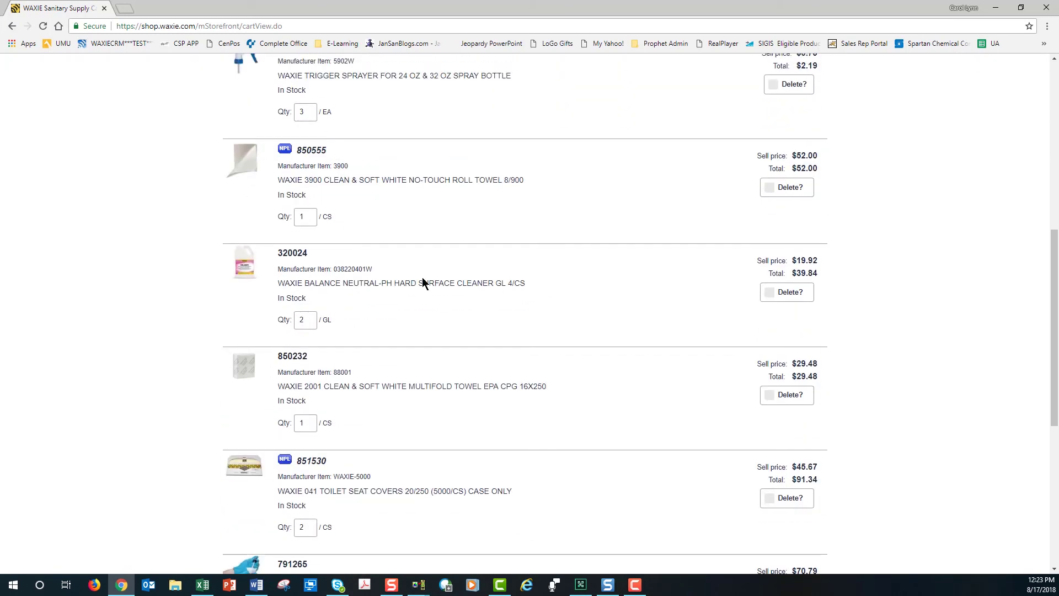
{"action": "scroll", "coordinate": [430, 331], "scroll_direction": "down", "scroll_amount": 3}
{"action": "scroll", "coordinate": [655, 468], "scroll_direction": "down", "scroll_amount": 2}
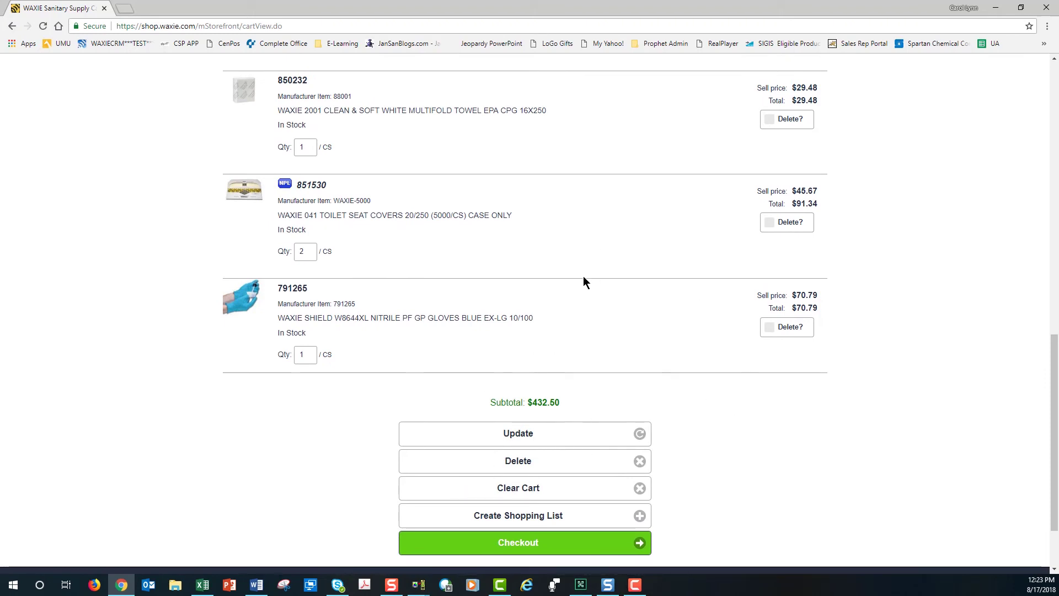
{"action": "scroll", "coordinate": [603, 461], "scroll_direction": "up", "scroll_amount": 1}
{"action": "scroll", "coordinate": [588, 409], "scroll_direction": "down", "scroll_amount": 1}
Proceed to checkout and keep the requested ship date of 08/18/2018.
{"action": "left_click", "coordinate": [511, 545]}
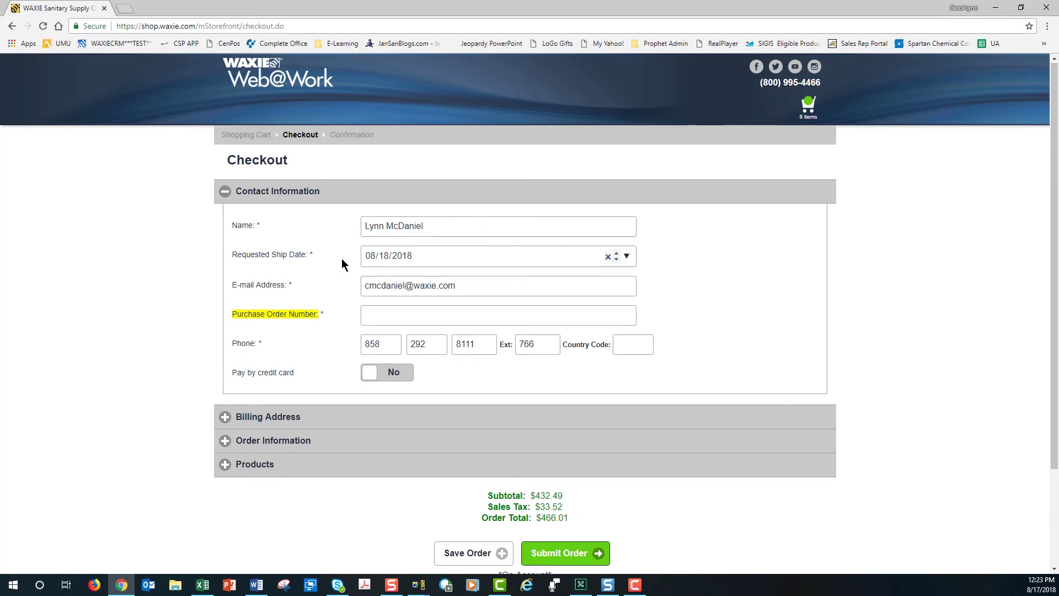
{"action": "left_click", "coordinate": [626, 257]}
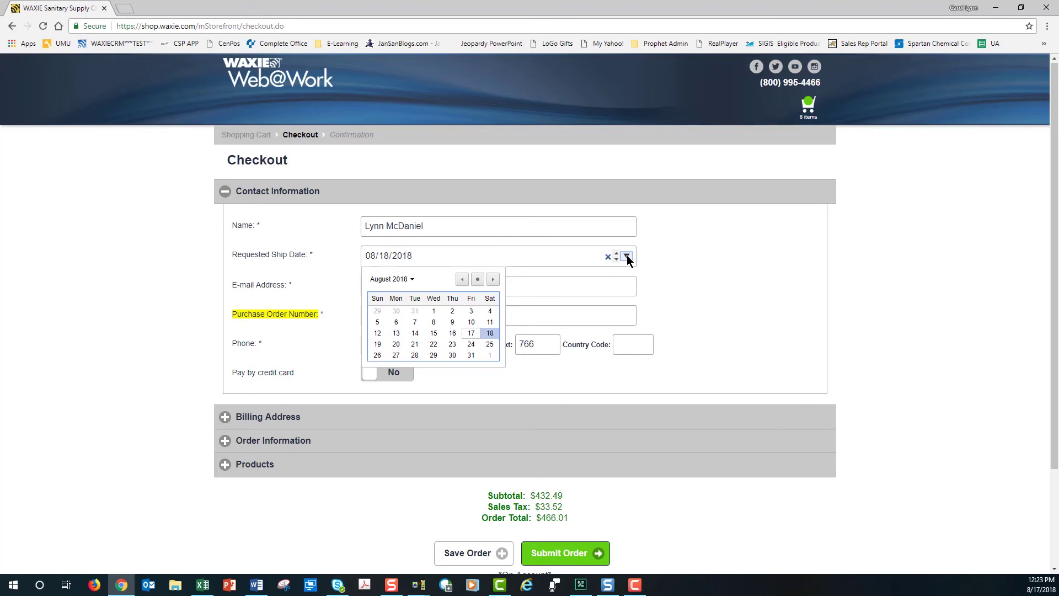
{"action": "left_click", "coordinate": [627, 257]}
{"action": "left_click", "coordinate": [627, 257]}
{"action": "left_click", "coordinate": [694, 264]}
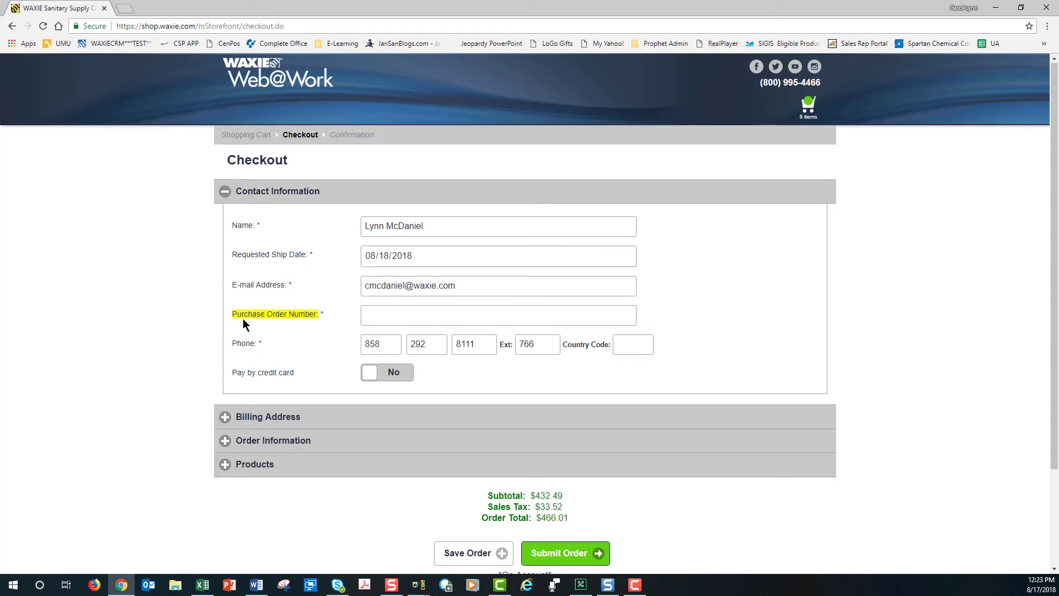
Enter purchase order number 8.17.18 and set Pay by credit card to Yes.
{"action": "left_click", "coordinate": [372, 314]}
{"action": "type", "text": "8.17.18"}
{"action": "scroll", "coordinate": [301, 308], "scroll_direction": "down", "scroll_amount": 1}
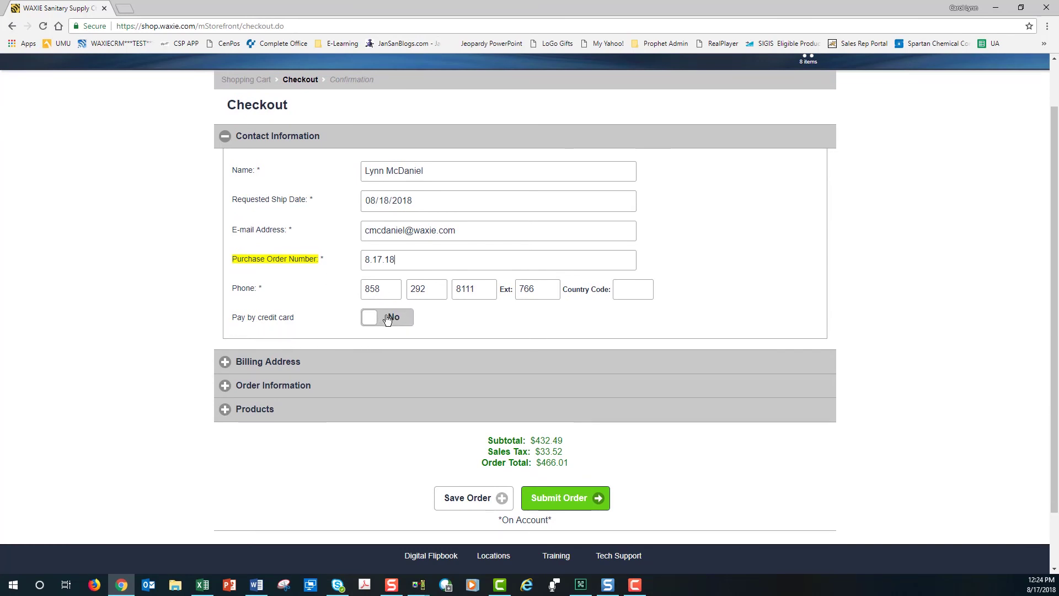
{"action": "left_click", "coordinate": [366, 320]}
{"action": "scroll", "coordinate": [320, 365], "scroll_direction": "down", "scroll_amount": 2}
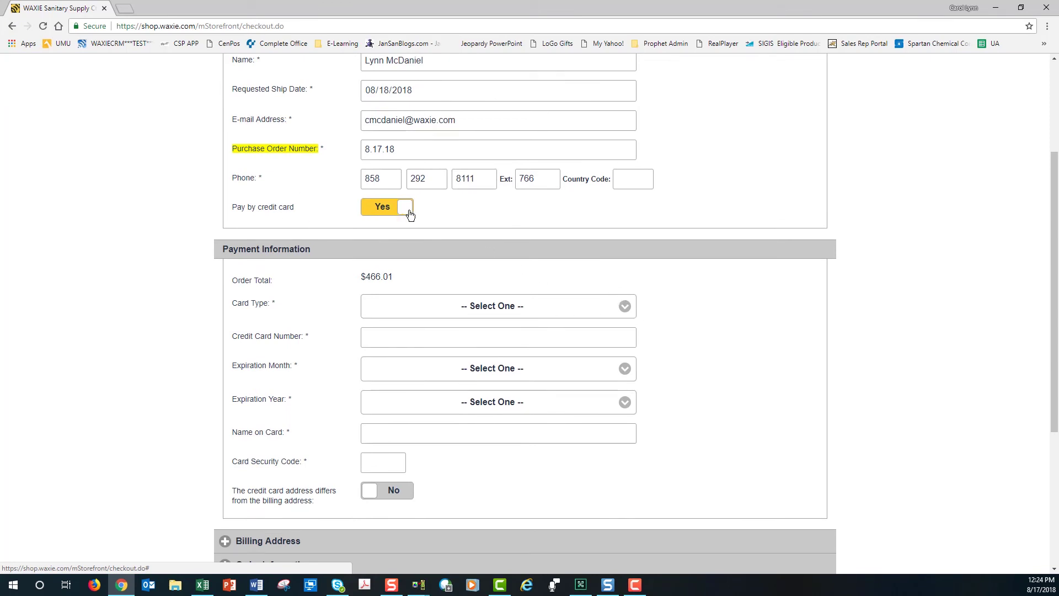
Check the card type list, then set Pay by credit card back to No.
{"action": "left_click", "coordinate": [625, 307]}
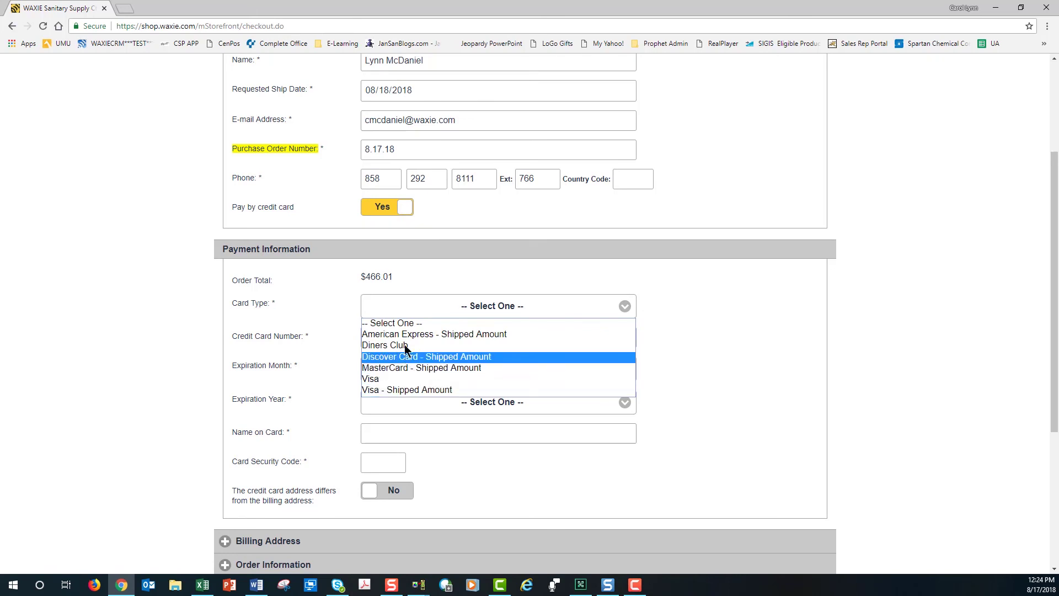
{"action": "left_click", "coordinate": [699, 364]}
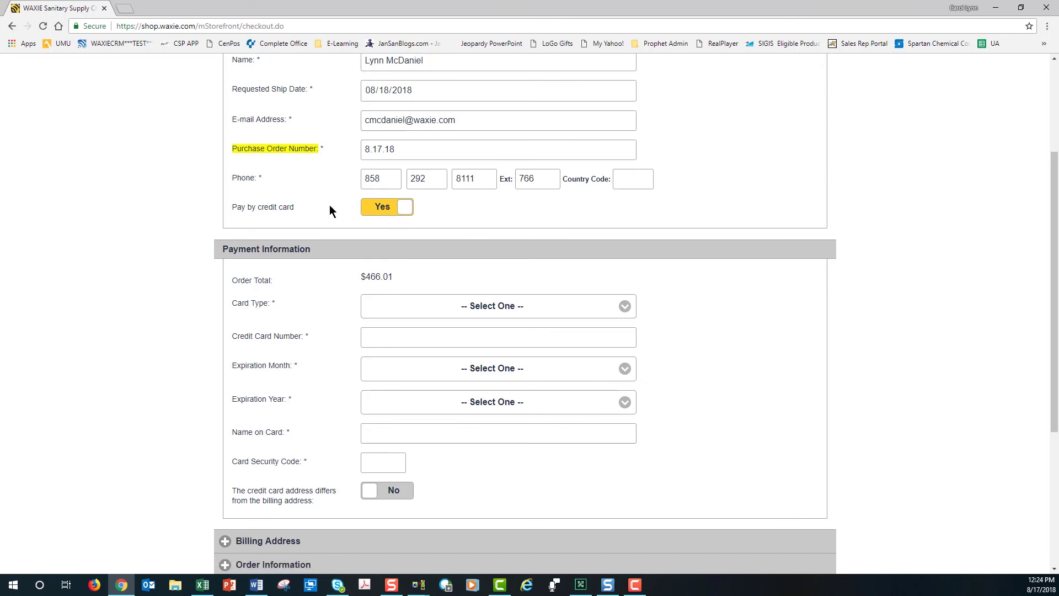
{"action": "scroll", "coordinate": [356, 243], "scroll_direction": "down", "scroll_amount": 1}
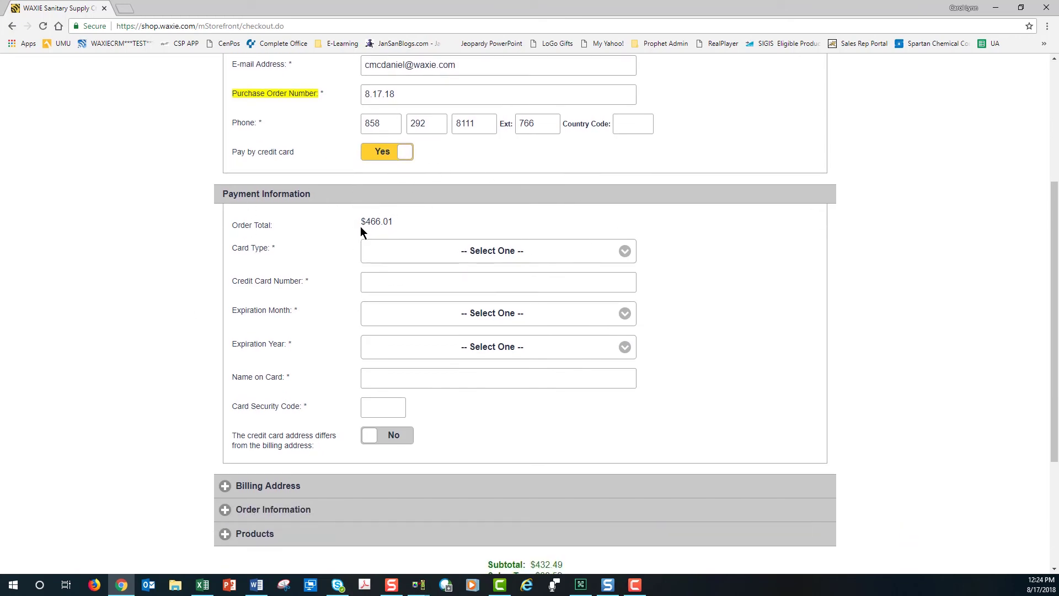
{"action": "scroll", "coordinate": [324, 214], "scroll_direction": "down", "scroll_amount": 1}
{"action": "scroll", "coordinate": [323, 210], "scroll_direction": "down", "scroll_amount": 1}
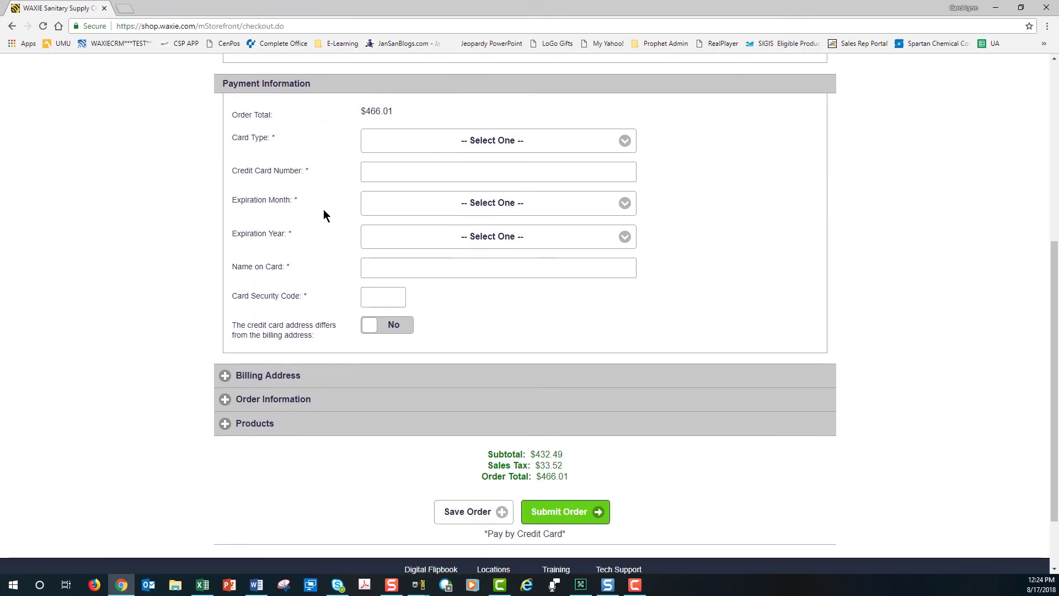
{"action": "scroll", "coordinate": [325, 182], "scroll_direction": "up", "scroll_amount": 2}
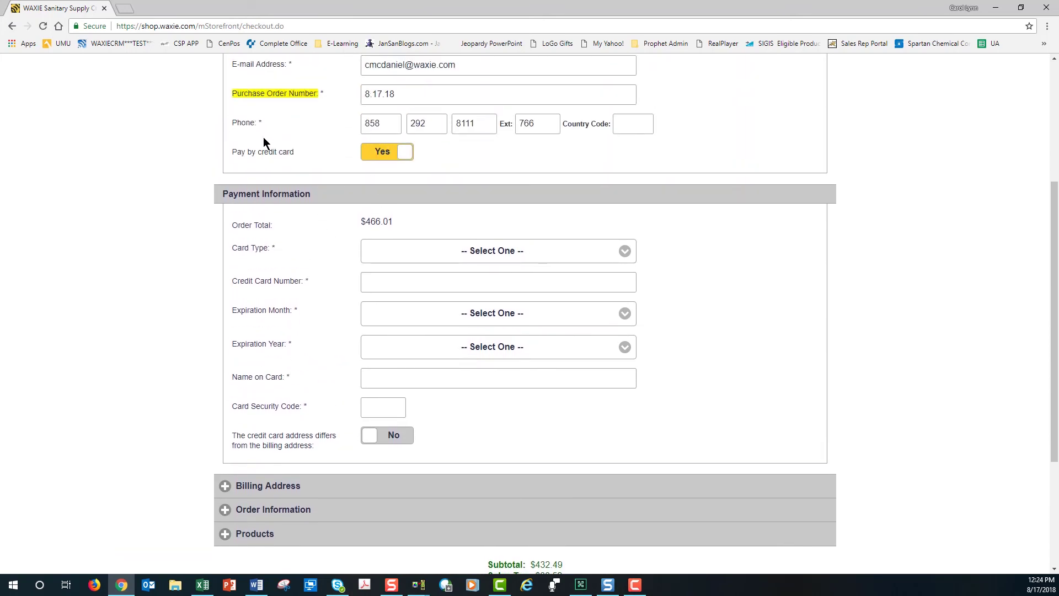
{"action": "scroll", "coordinate": [285, 217], "scroll_direction": "down", "scroll_amount": 1}
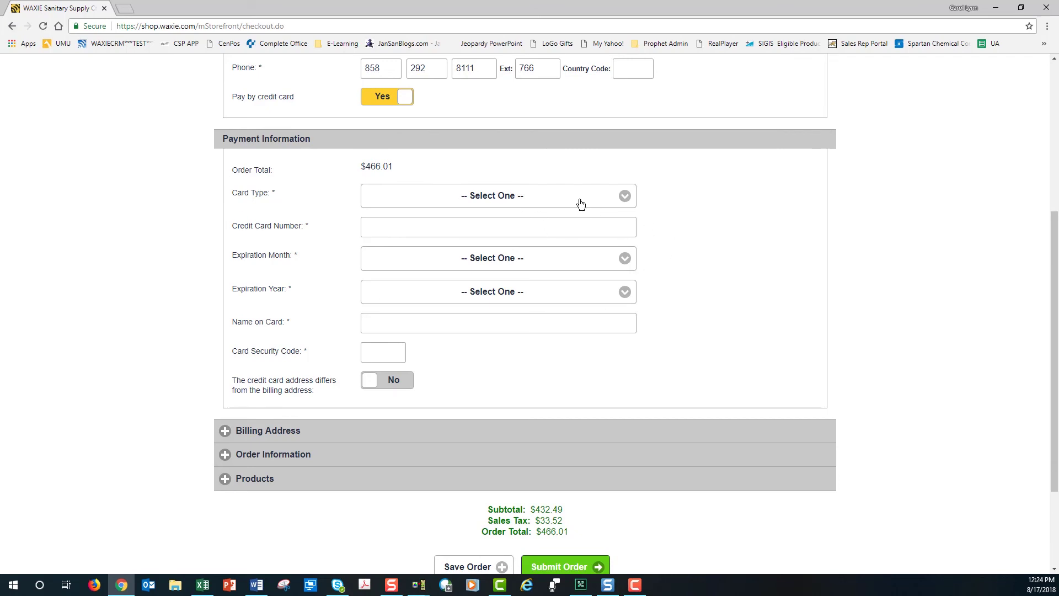
{"action": "scroll", "coordinate": [511, 239], "scroll_direction": "up", "scroll_amount": 2}
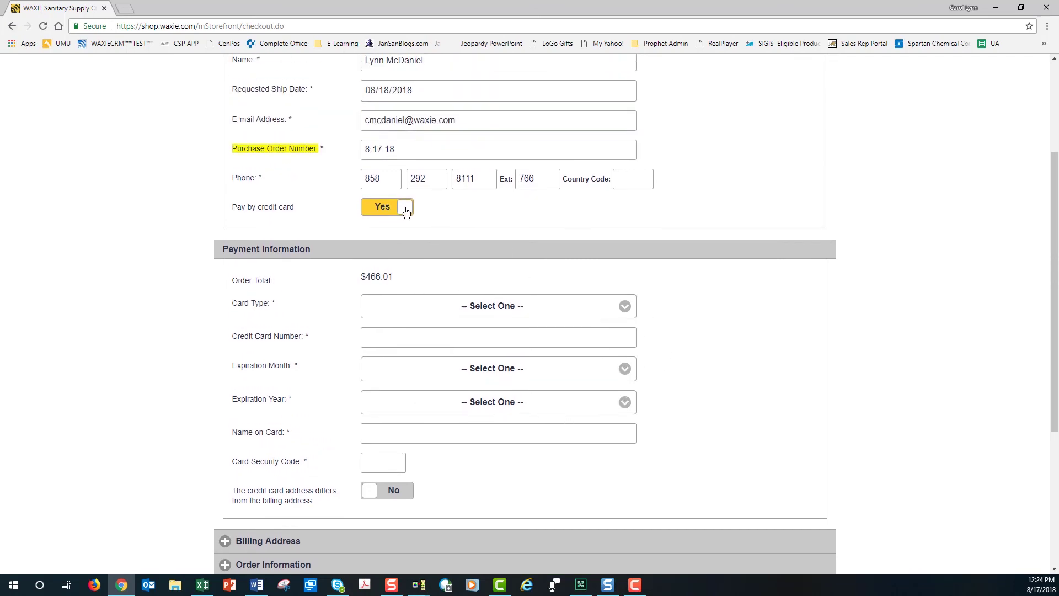
{"action": "left_click", "coordinate": [405, 208]}
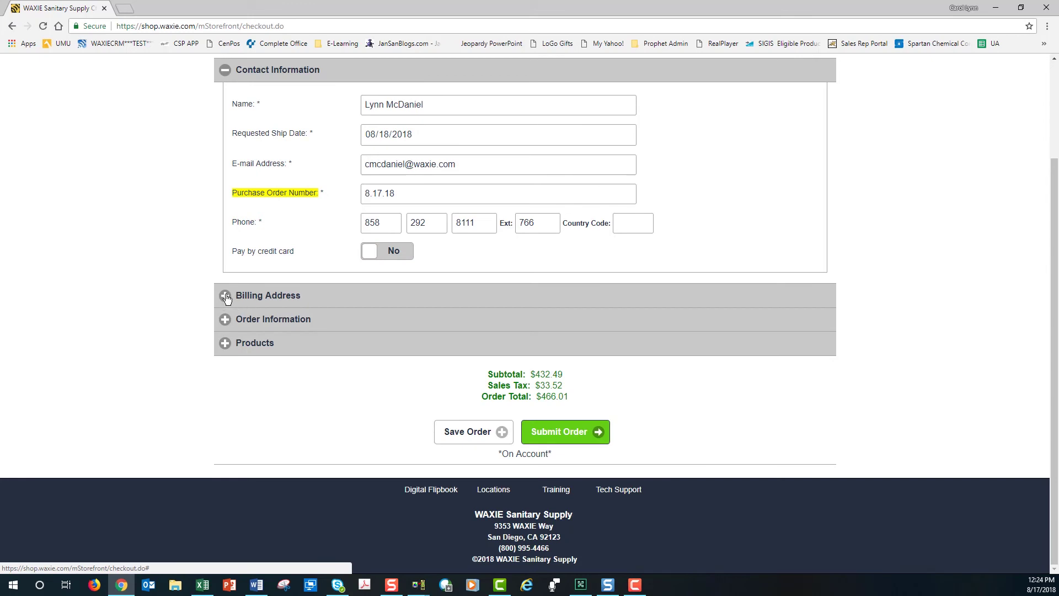
Expand the Billing Address section to reveal the prefilled billing and shipping addresses.
{"action": "left_click", "coordinate": [226, 297]}
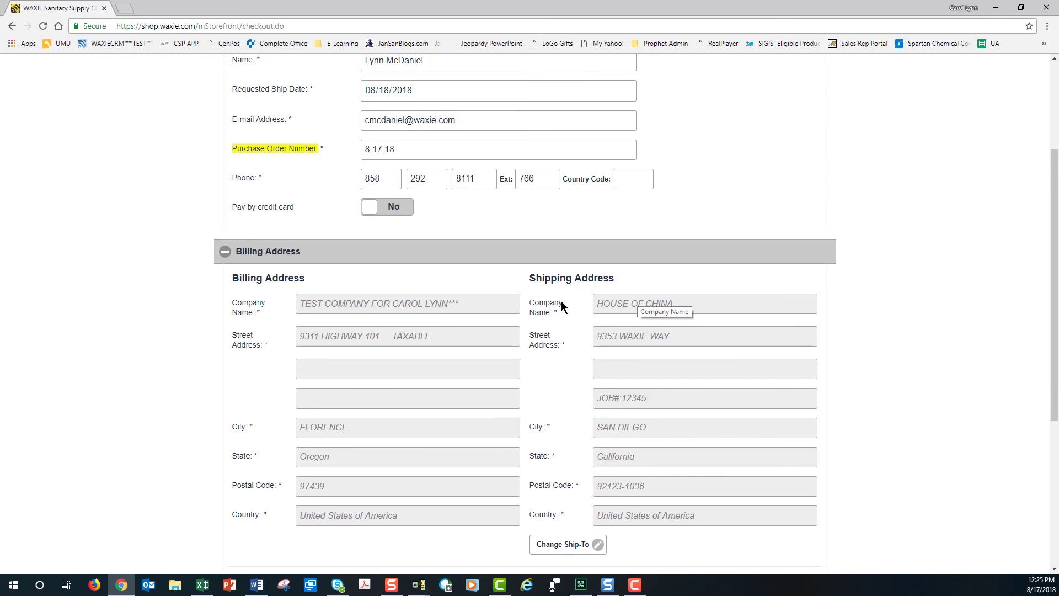
{"action": "scroll", "coordinate": [664, 352], "scroll_direction": "down", "scroll_amount": 1}
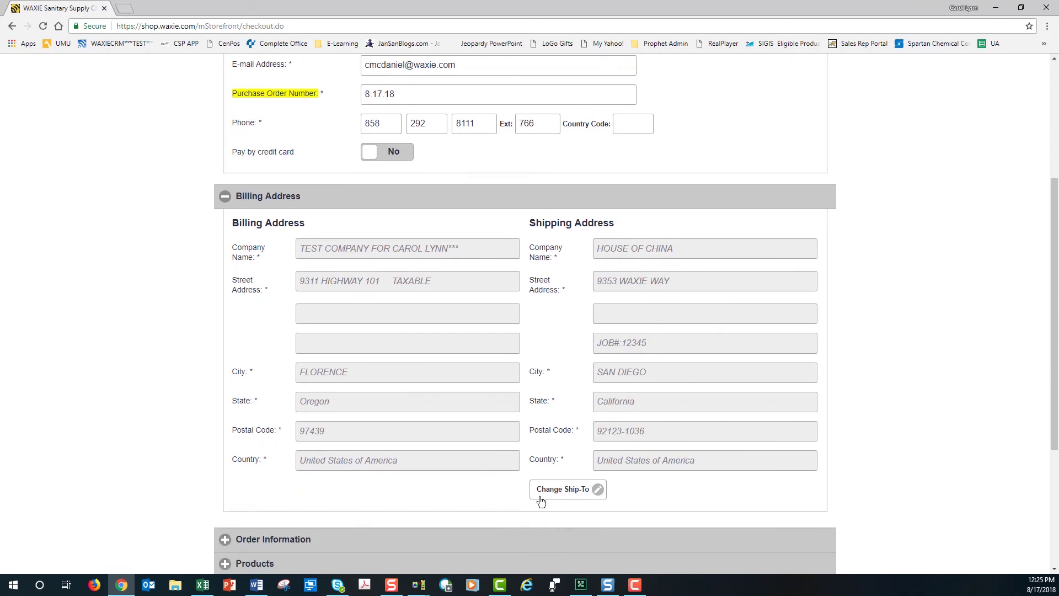
Change the ship-to to number 1, TEST CUSTOMER at 9353 WAXIE WAY (IT DEPARTMENT).
{"action": "left_click", "coordinate": [559, 492]}
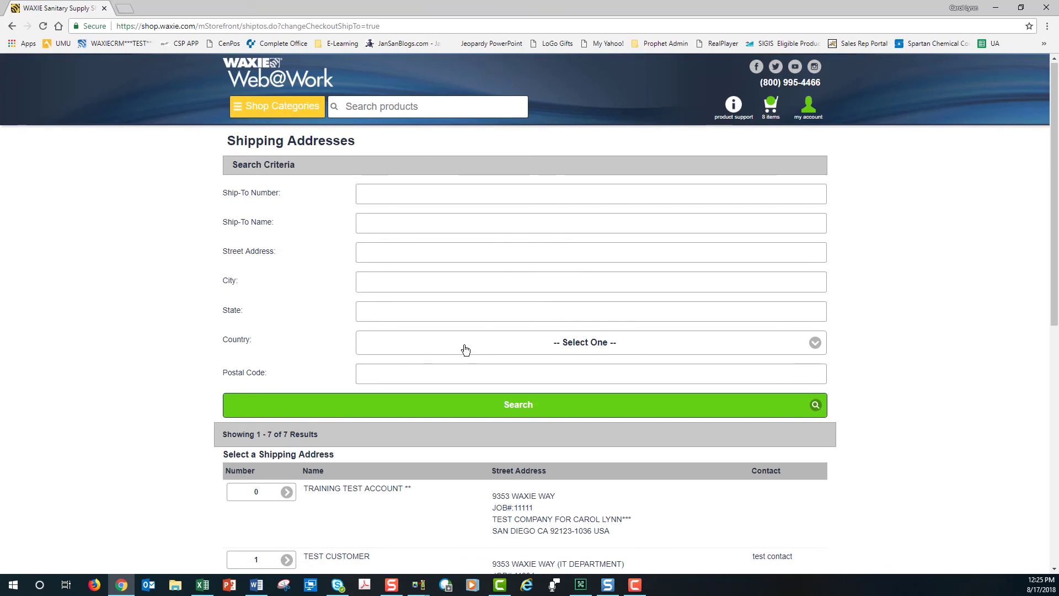
{"action": "scroll", "coordinate": [464, 347], "scroll_direction": "down", "scroll_amount": 3}
{"action": "scroll", "coordinate": [459, 347], "scroll_direction": "down", "scroll_amount": 2}
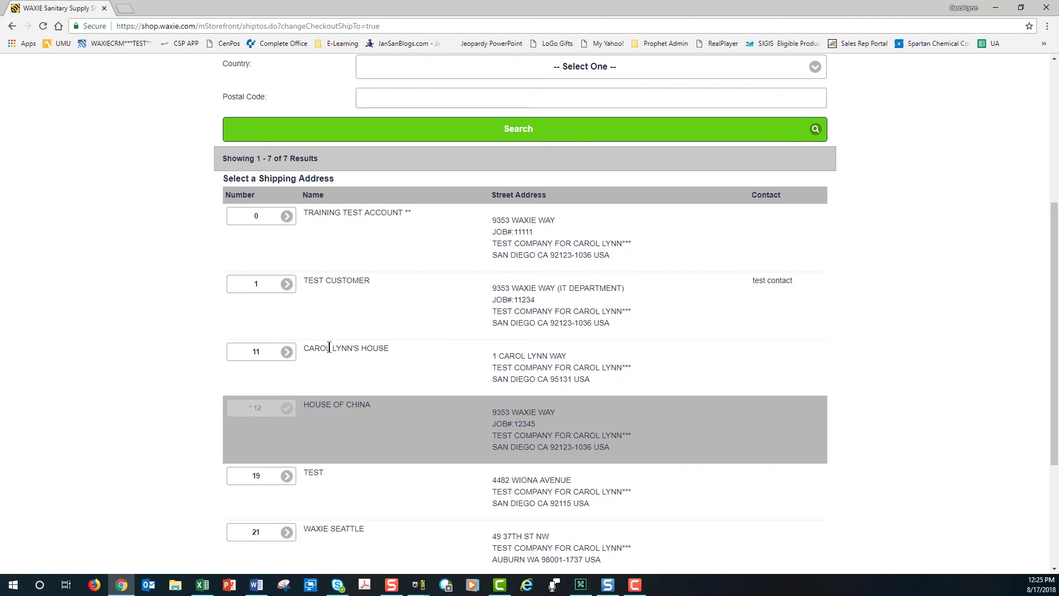
{"action": "scroll", "coordinate": [413, 464], "scroll_direction": "down", "scroll_amount": 2}
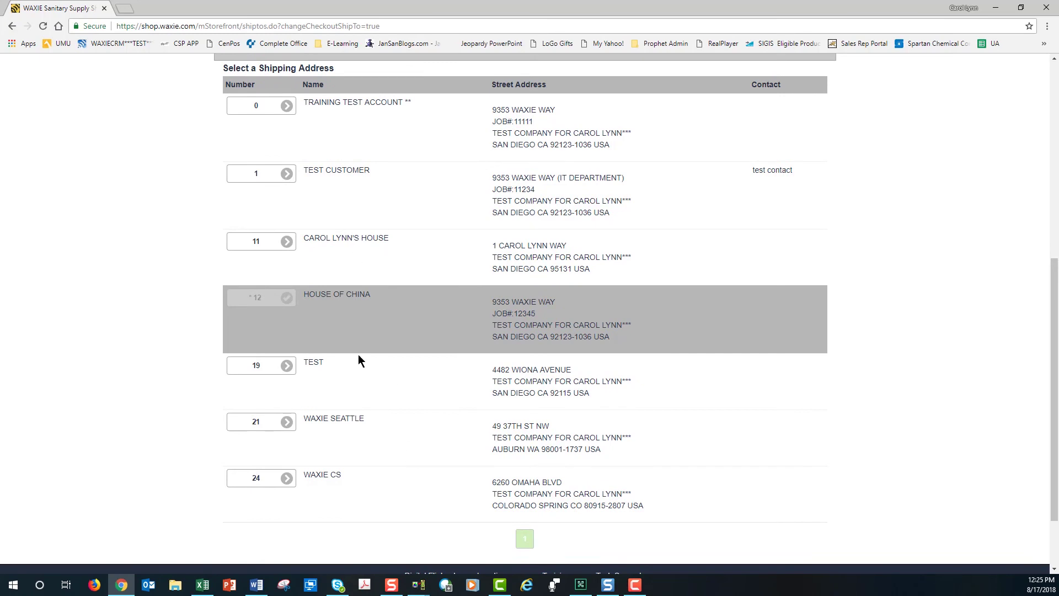
{"action": "scroll", "coordinate": [359, 356], "scroll_direction": "up", "scroll_amount": 2}
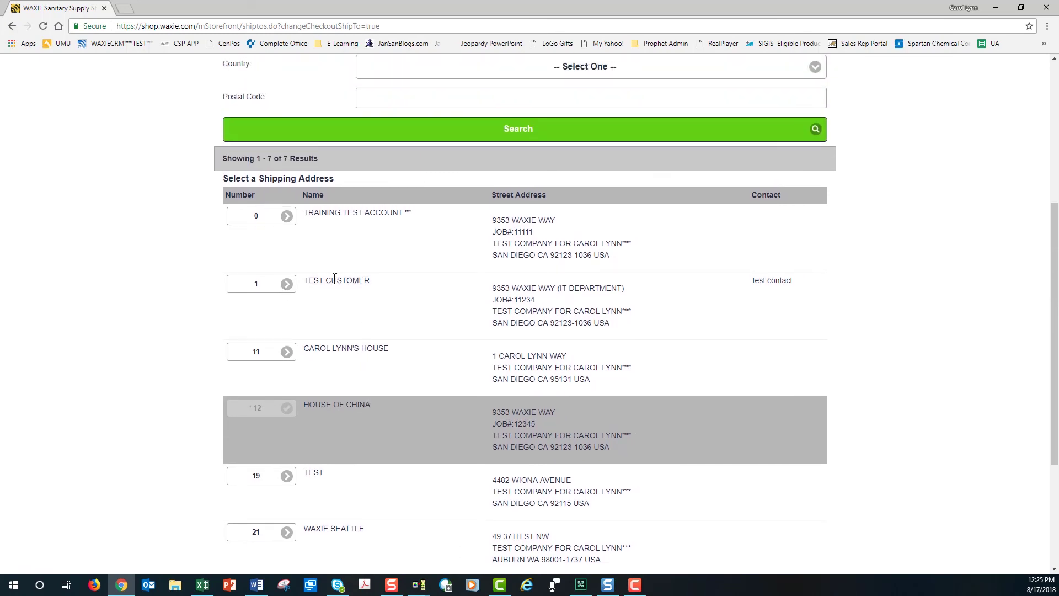
{"action": "left_click", "coordinate": [287, 285]}
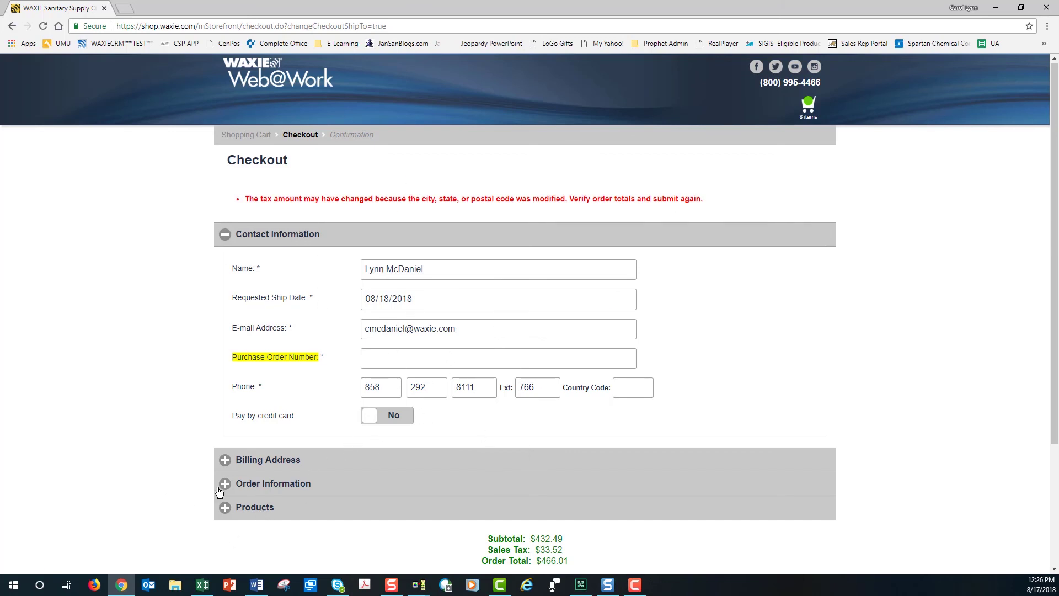
Verify the shipping address reads TEST CUSTOMER, then collapse the address section.
{"action": "left_click", "coordinate": [225, 462]}
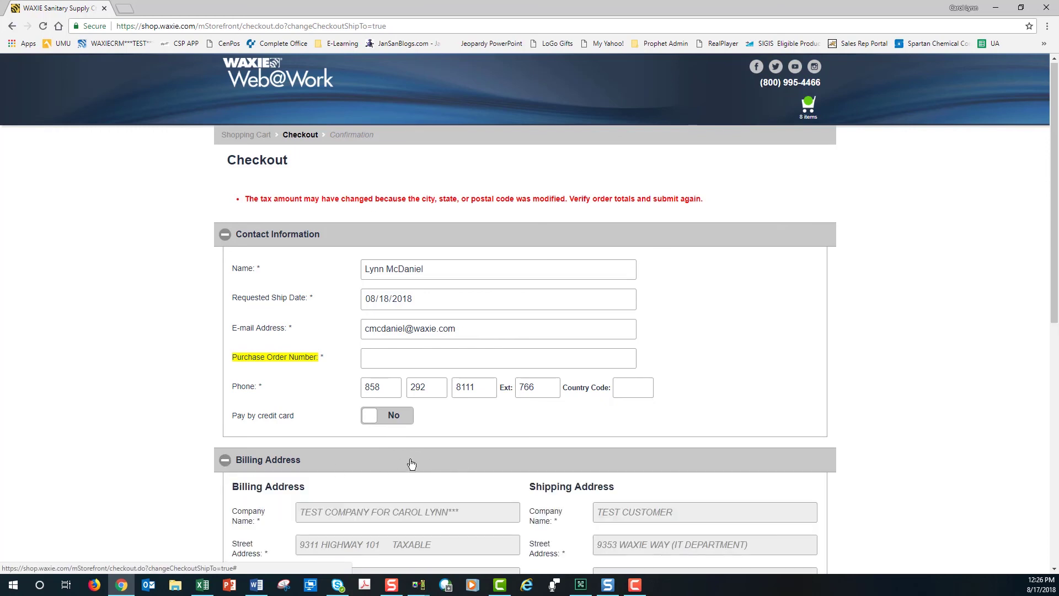
{"action": "scroll", "coordinate": [411, 464], "scroll_direction": "down", "scroll_amount": 2}
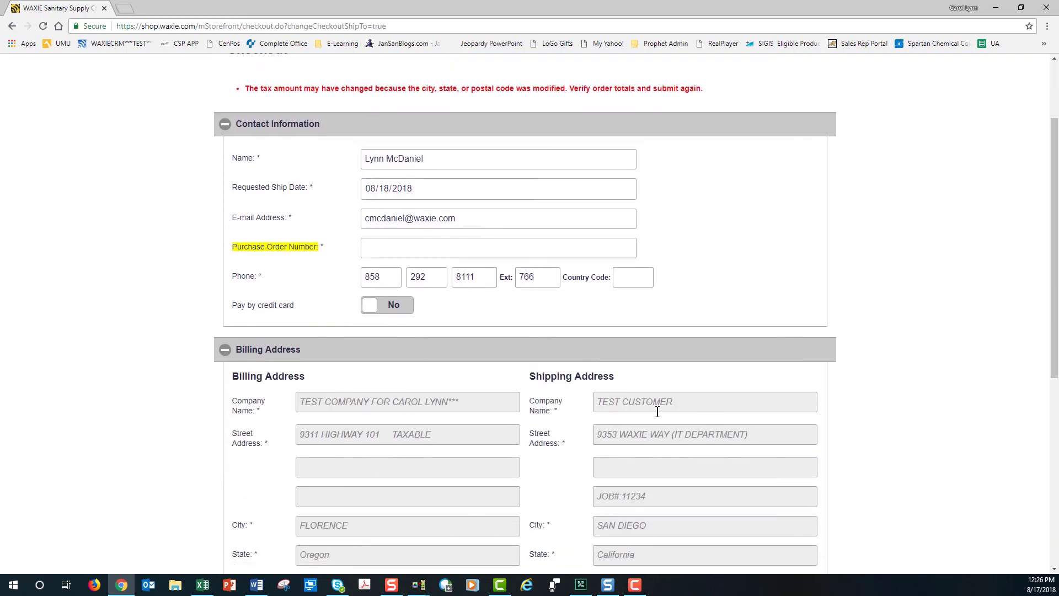
{"action": "scroll", "coordinate": [634, 425], "scroll_direction": "down", "scroll_amount": 1}
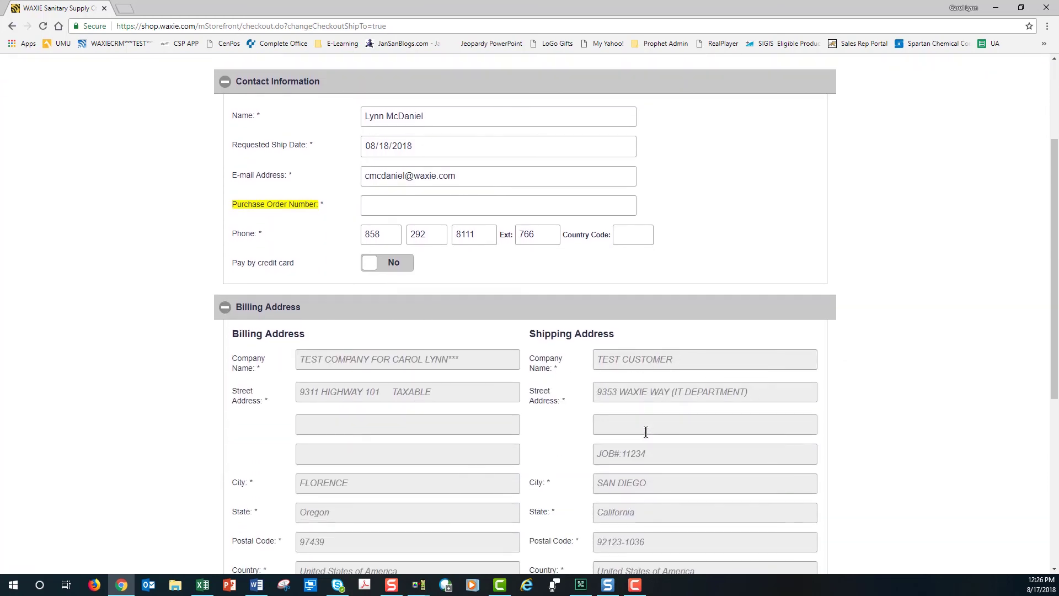
{"action": "scroll", "coordinate": [633, 428], "scroll_direction": "up", "scroll_amount": 1}
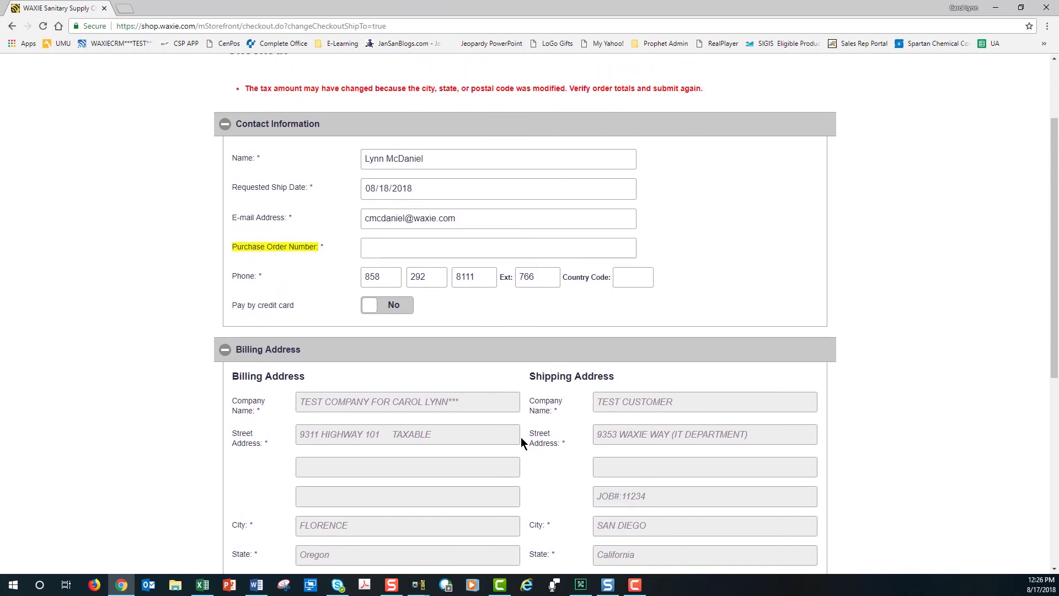
{"action": "scroll", "coordinate": [520, 437], "scroll_direction": "down", "scroll_amount": 2}
{"action": "left_click", "coordinate": [224, 244]}
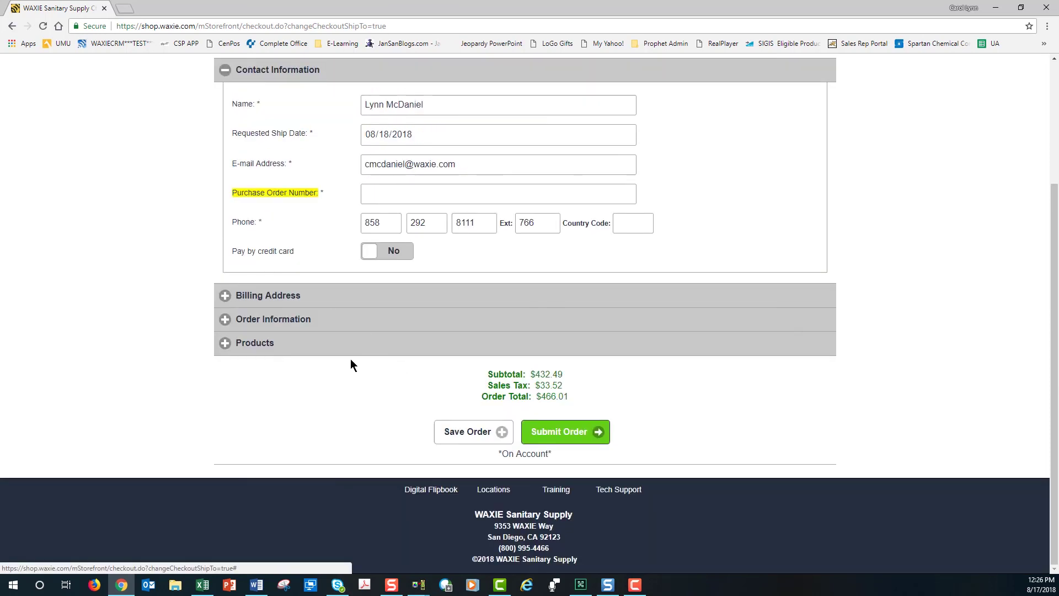
Expand the Products section and review the items down to the $466.01 total.
{"action": "left_click", "coordinate": [225, 343]}
{"action": "scroll", "coordinate": [387, 383], "scroll_direction": "down", "scroll_amount": 2}
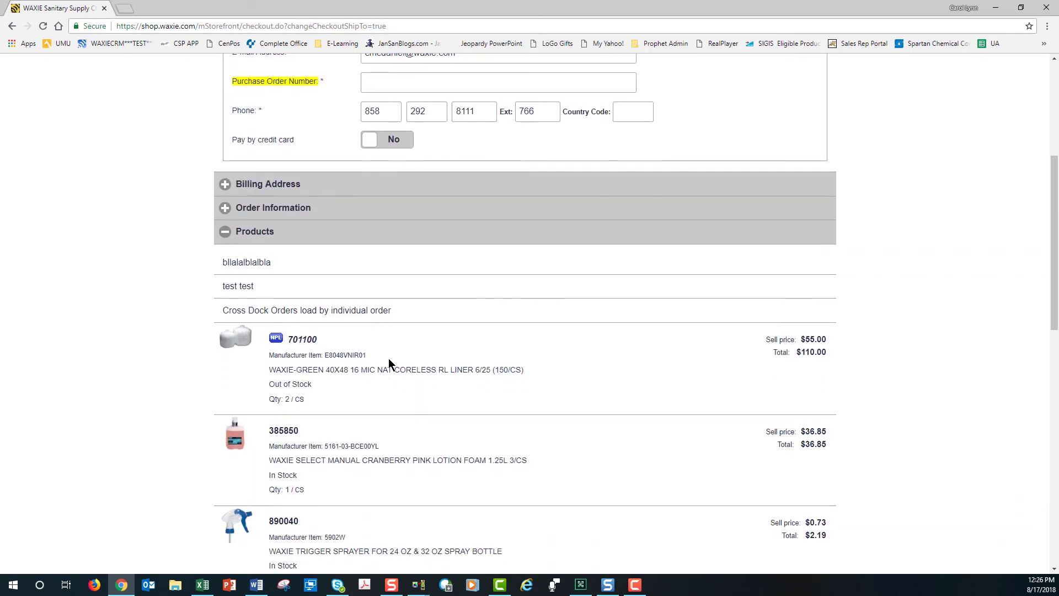
{"action": "scroll", "coordinate": [419, 292], "scroll_direction": "down", "scroll_amount": 4}
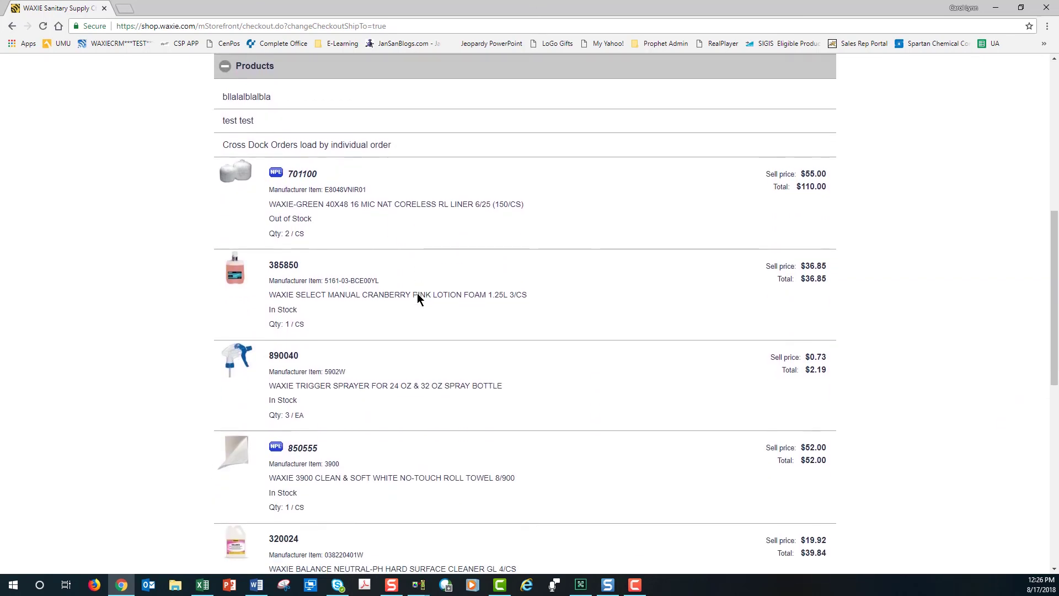
{"action": "scroll", "coordinate": [418, 294], "scroll_direction": "down", "scroll_amount": 6}
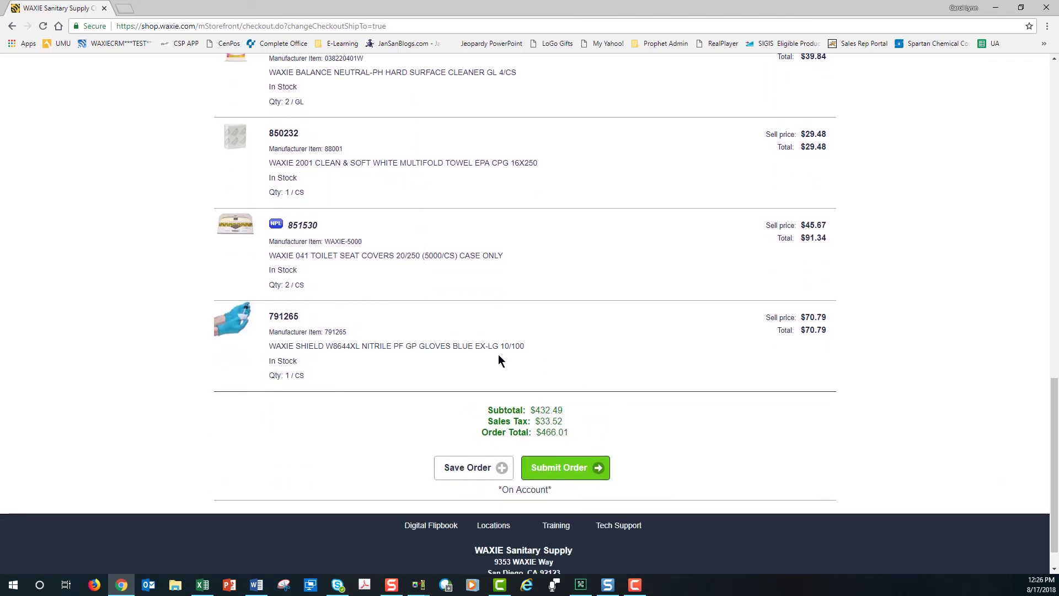
Attempt submission, then fill the required purchase order number 8.17.18.
{"action": "left_click", "coordinate": [560, 468]}
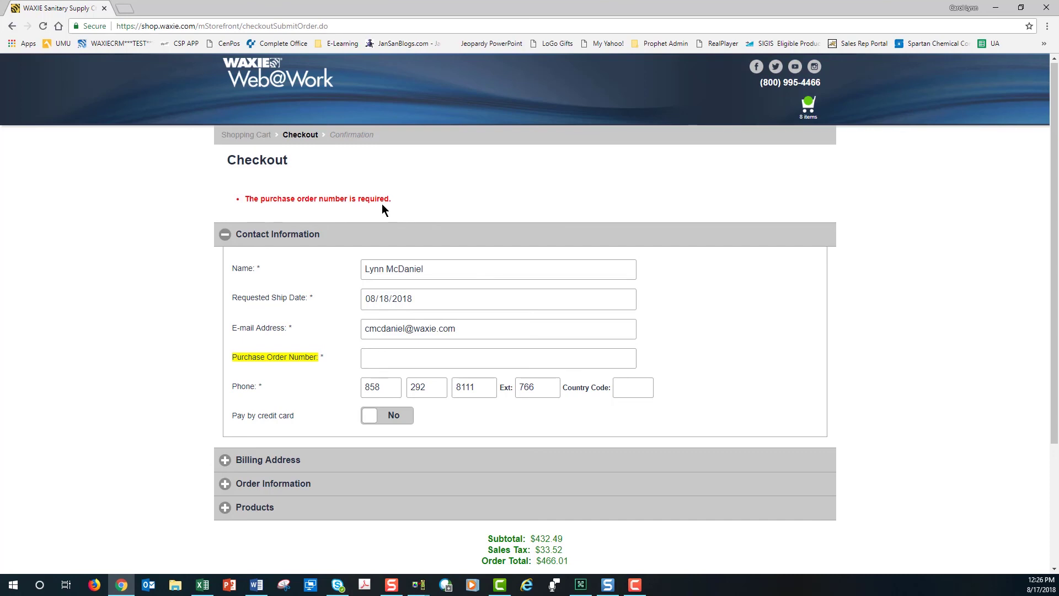
{"action": "left_click", "coordinate": [386, 358]}
{"action": "type", "text": "8.17."}
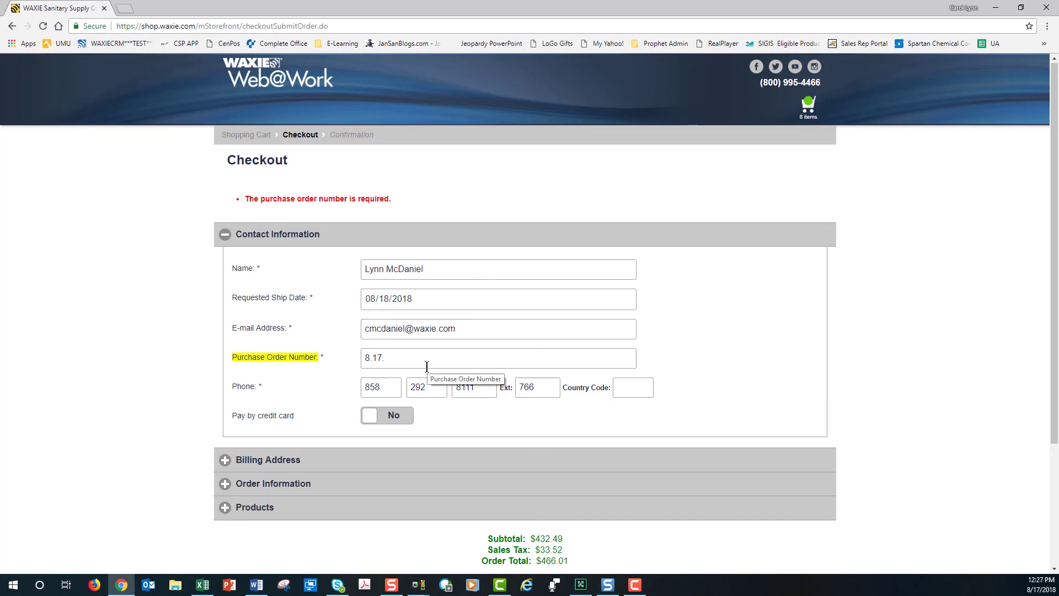
{"action": "type", "text": "18"}
{"action": "scroll", "coordinate": [465, 393], "scroll_direction": "down", "scroll_amount": 3}
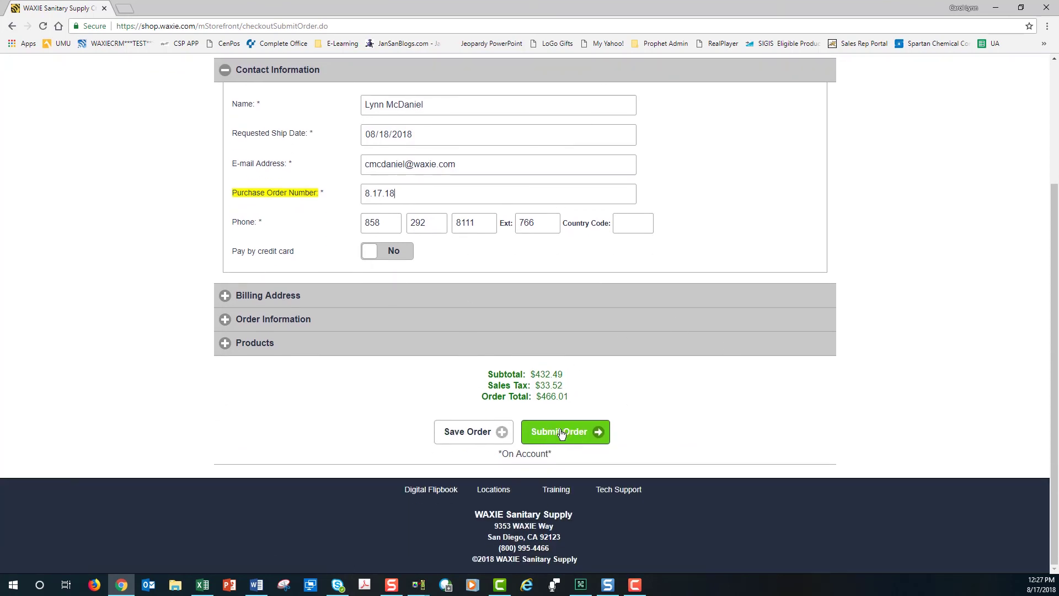
Submit the on-account order and get the Order Confirmation showing In Process, $466.01.
{"action": "left_click", "coordinate": [560, 435]}
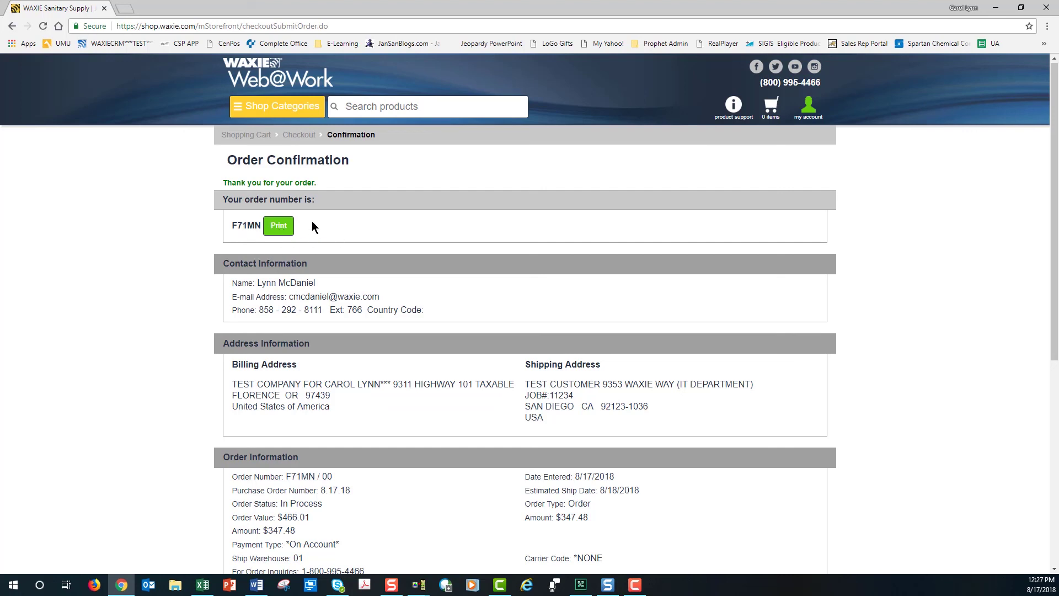
{"action": "left_click", "coordinate": [280, 228]}
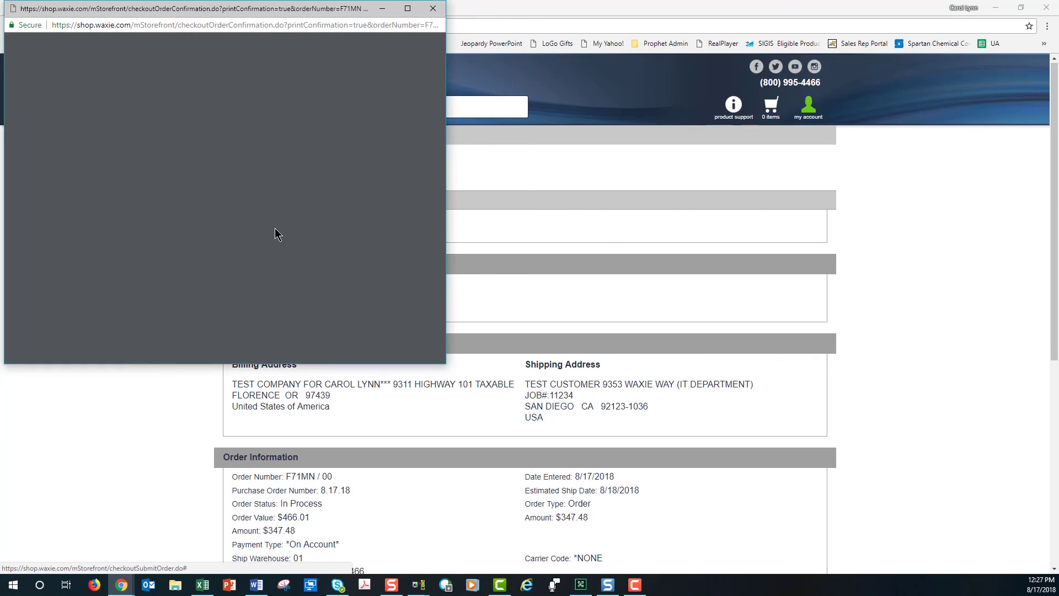
{"action": "left_click", "coordinate": [409, 8]}
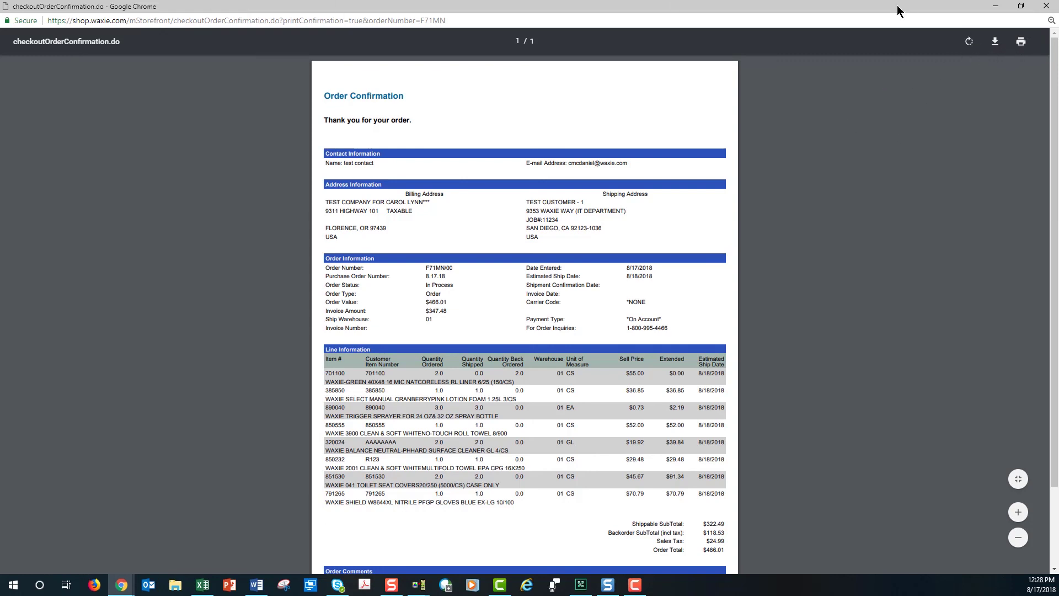
{"action": "left_click", "coordinate": [1047, 6]}
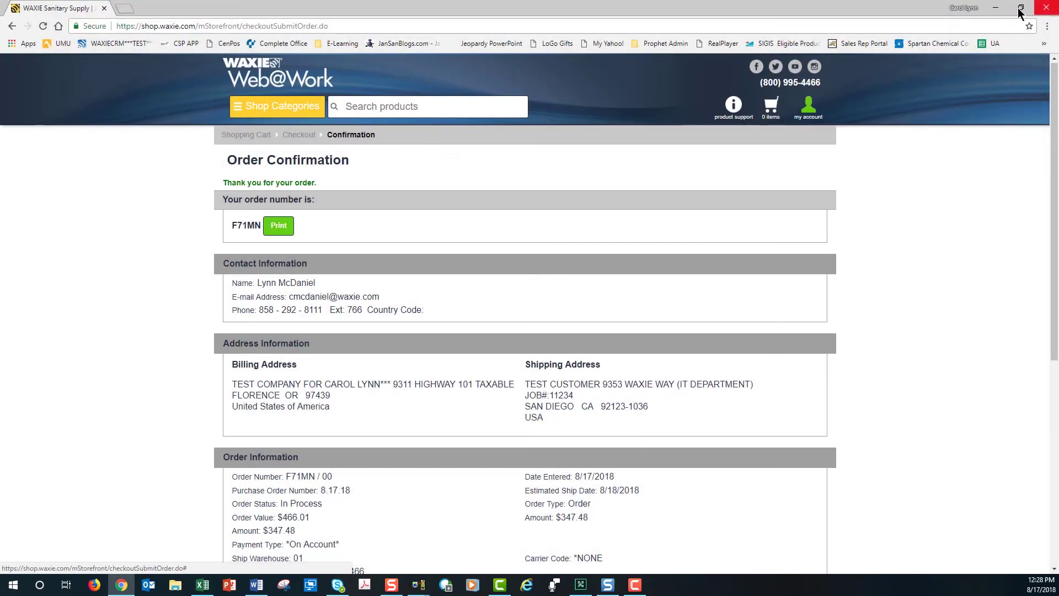
Open the my account menu from the Order Confirmation page.
{"action": "scroll", "coordinate": [432, 220], "scroll_direction": "down", "scroll_amount": 6}
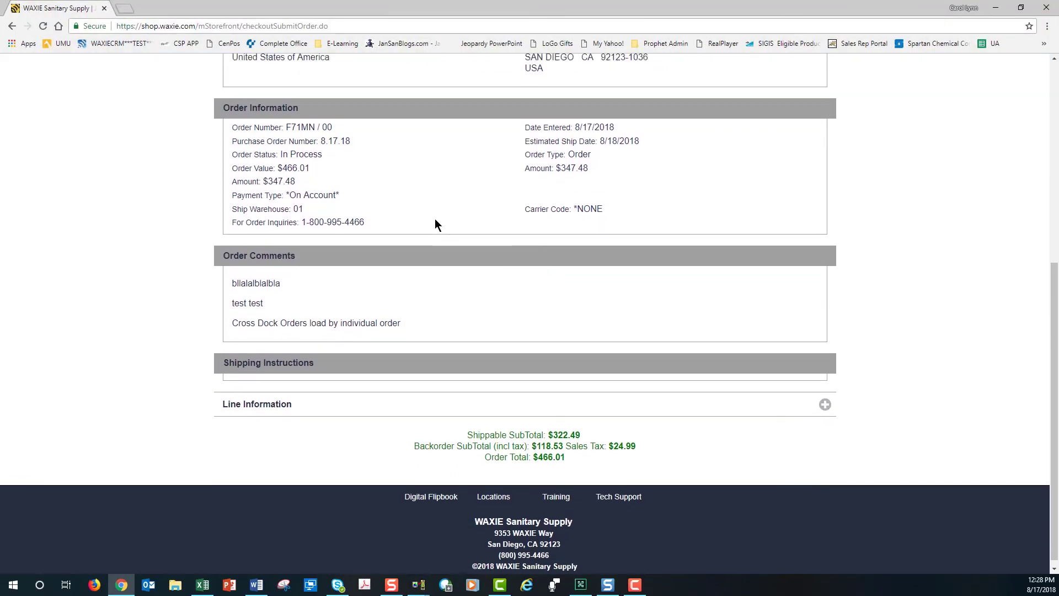
{"action": "scroll", "coordinate": [434, 218], "scroll_direction": "up", "scroll_amount": 7}
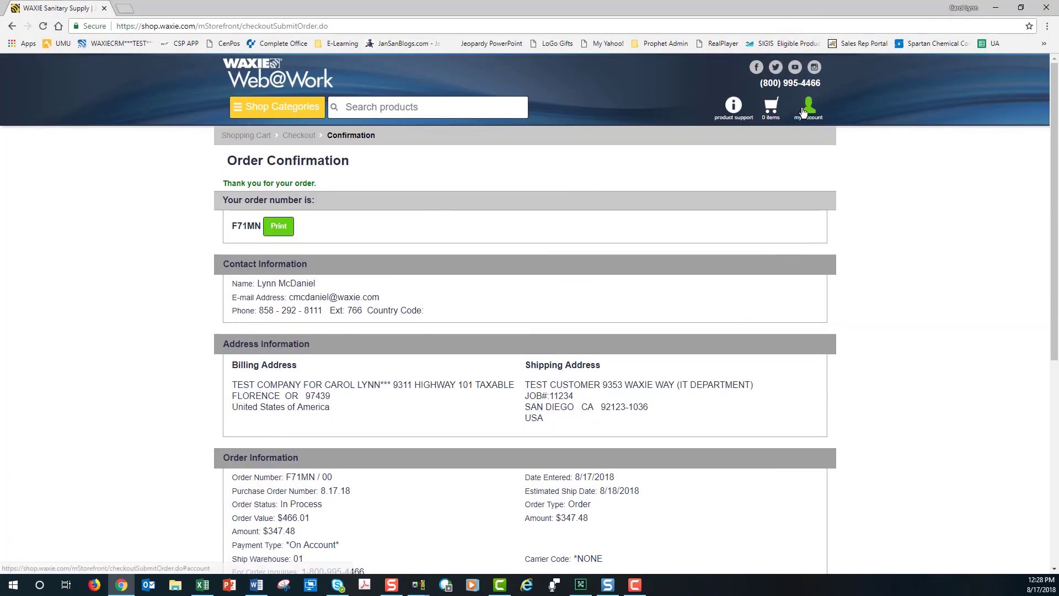
{"action": "left_click", "coordinate": [808, 106]}
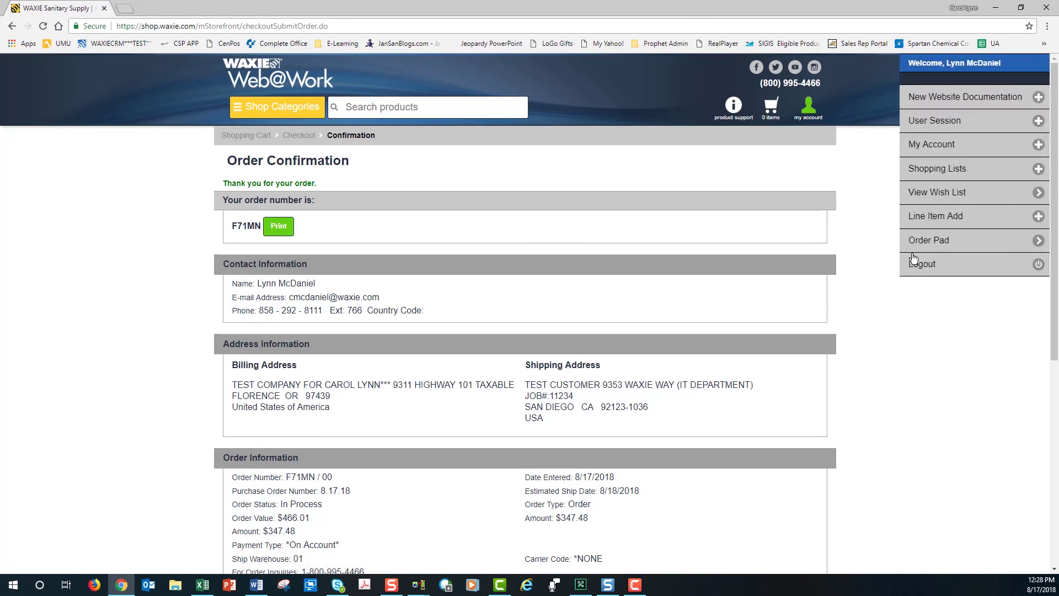